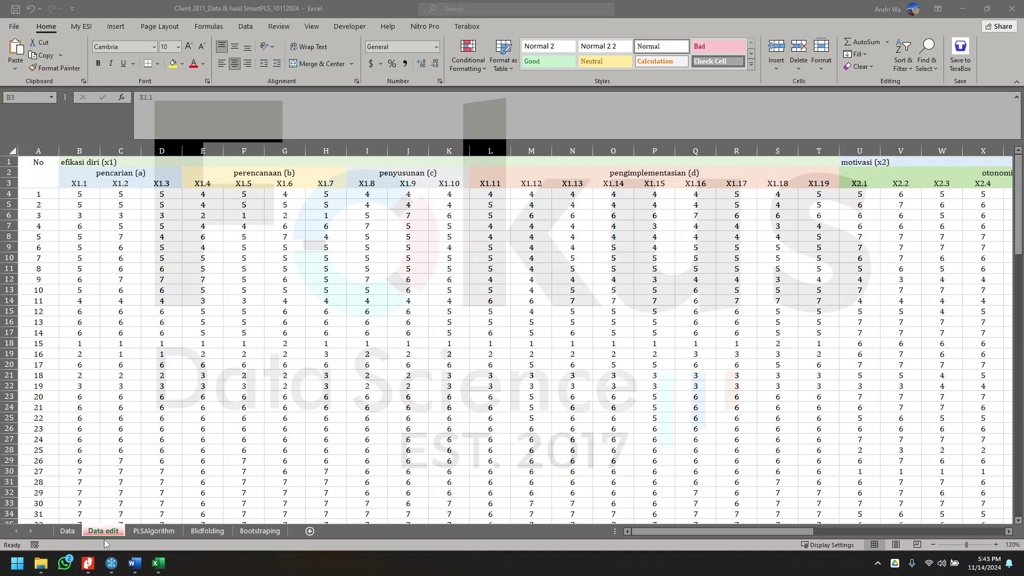
pyautogui.click(121, 204)
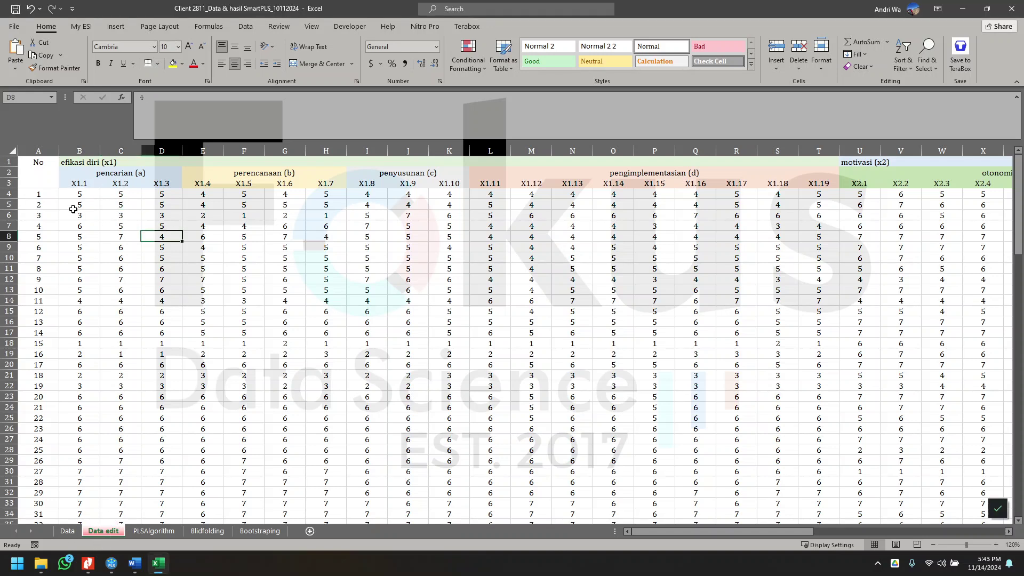
pyautogui.click(74, 209)
pyautogui.click(84, 184)
pyautogui.click(426, 349)
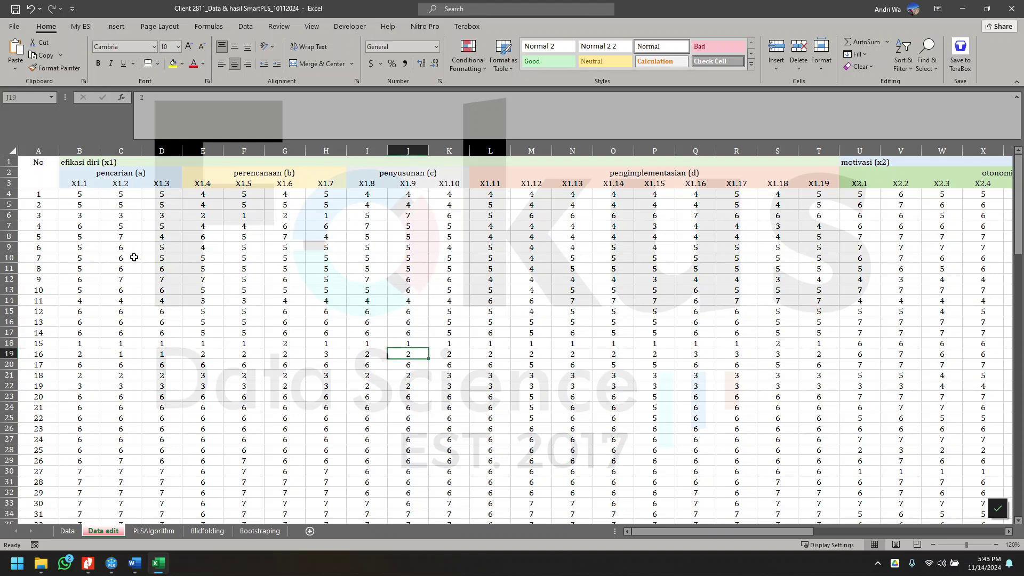
pyautogui.click(131, 257)
pyautogui.click(73, 181)
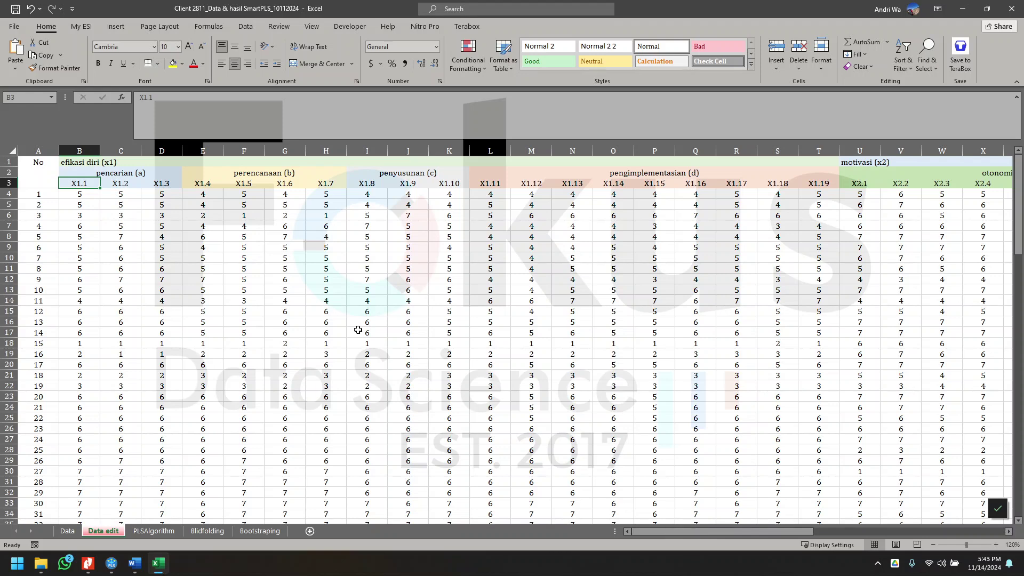
pyautogui.click(360, 312)
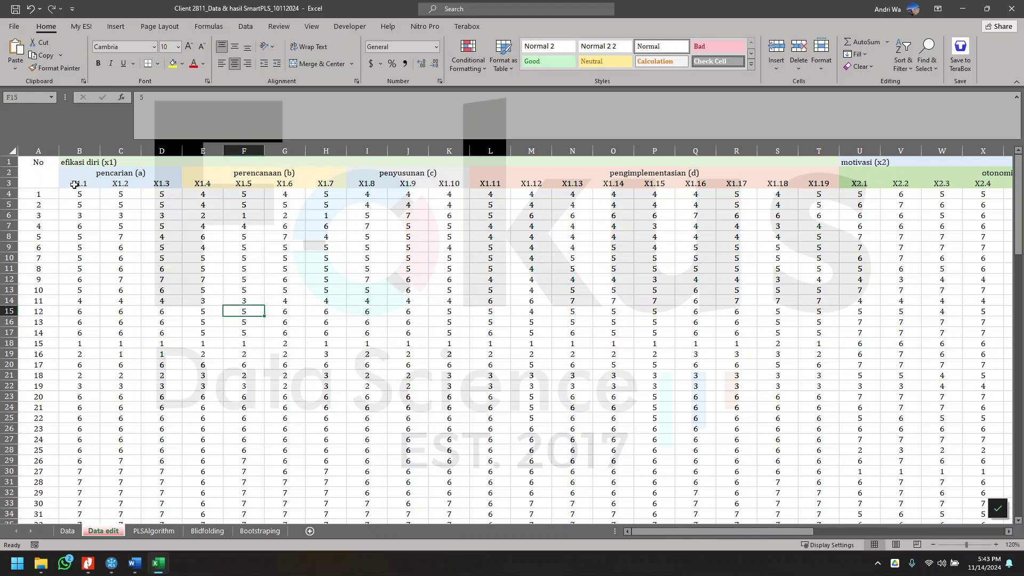
# Copy the indicator data from the X1.1 to Y headers in row 3 down to the last row, 122.
pyautogui.moveTo(73, 185); pyautogui.dragTo(272, 194)
pyautogui.moveTo(557, 217); pyautogui.dragTo(984, 183)
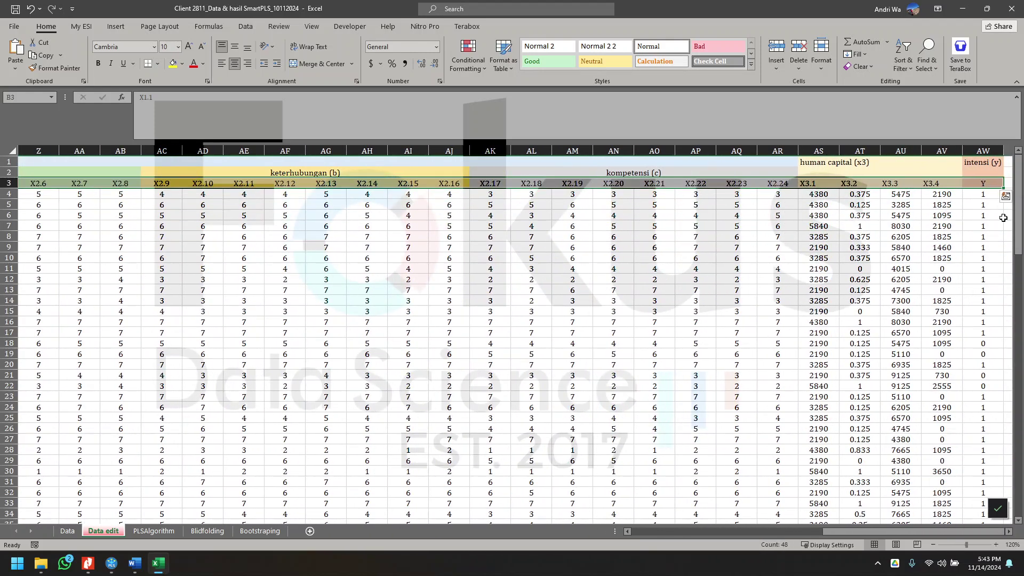
pyautogui.hotkey('ctrl', 'shift', 'Down')
pyautogui.rightClick(474, 264)
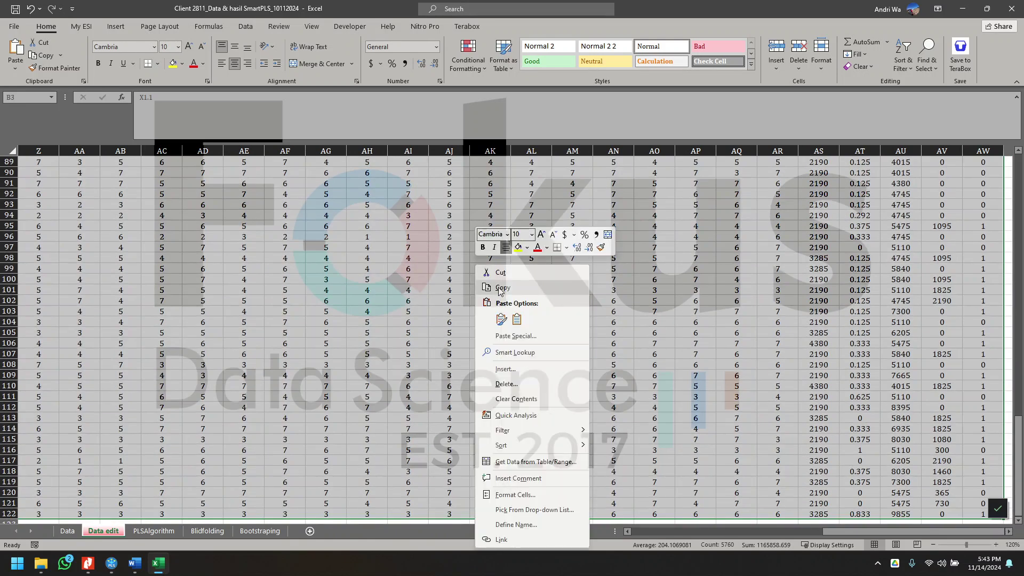
pyautogui.click(501, 291)
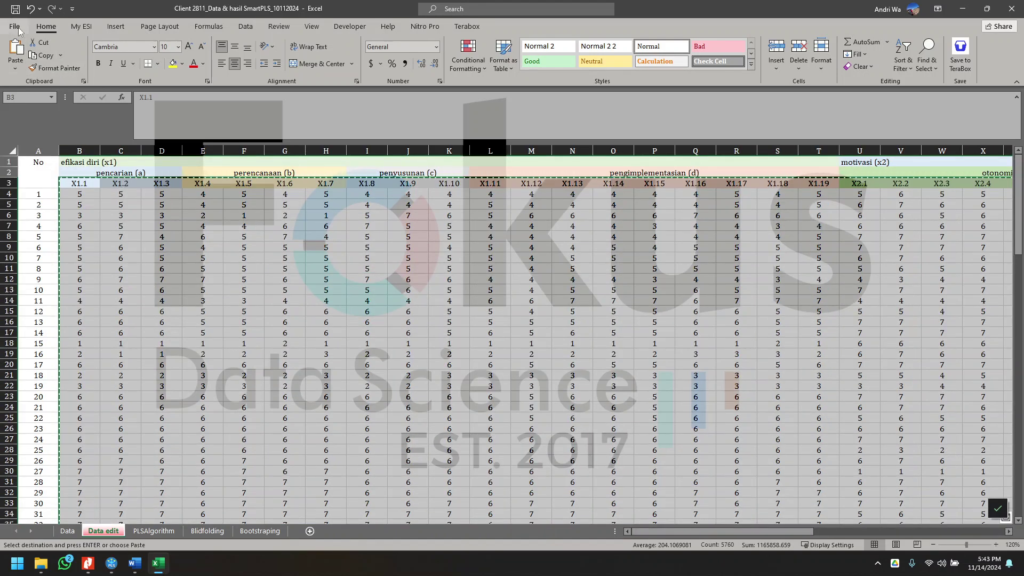
# Create a blank workbook and paste the copied data into it as values, starting at cell A1.
pyautogui.click(17, 29)
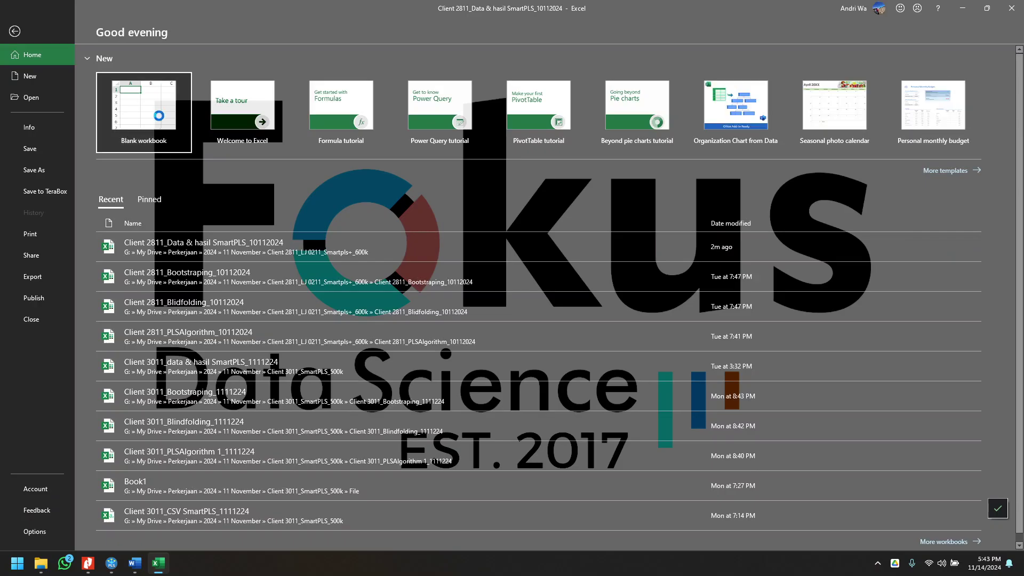
pyautogui.click(162, 120)
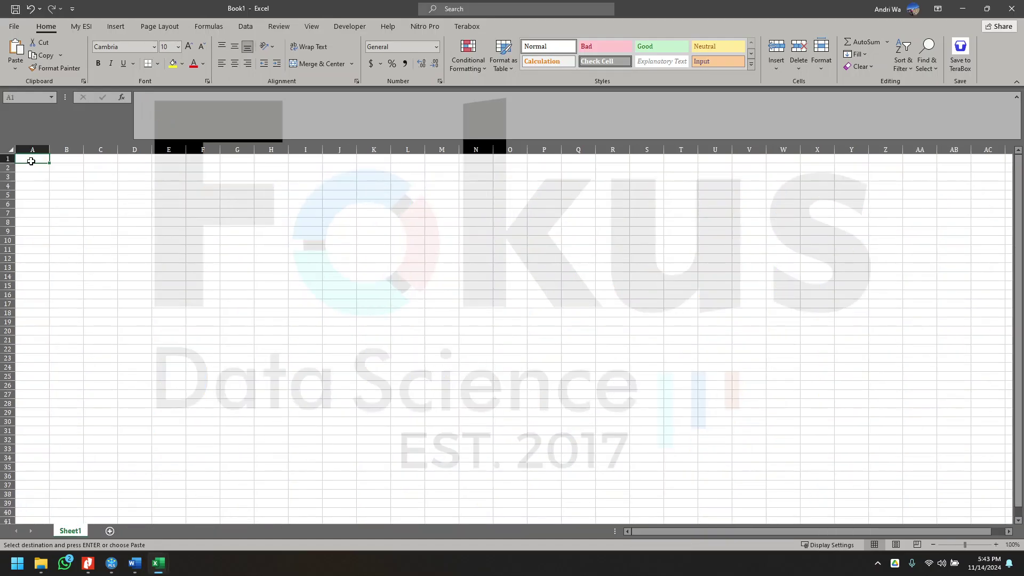
pyautogui.rightClick(33, 160)
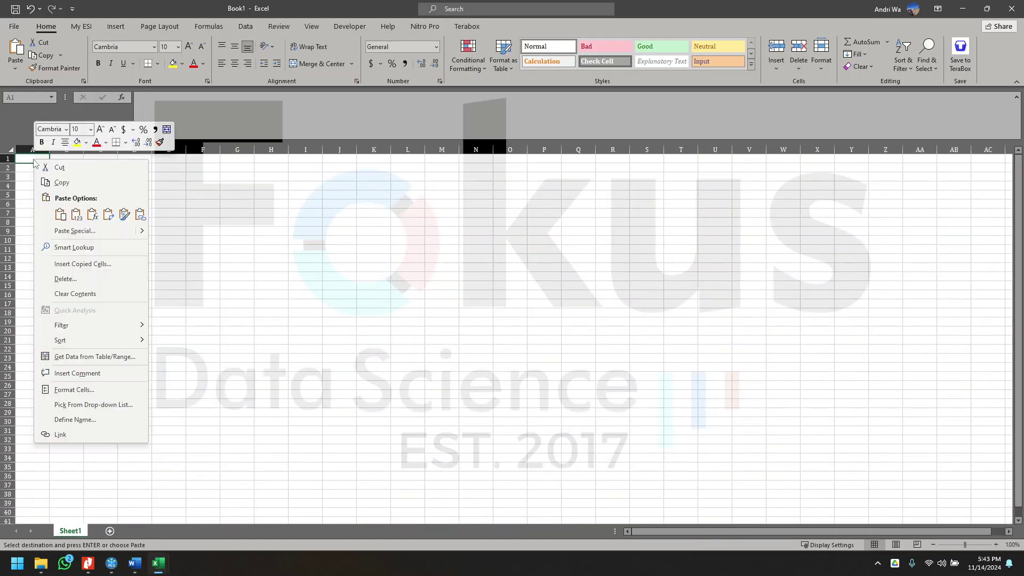
pyautogui.click(77, 214)
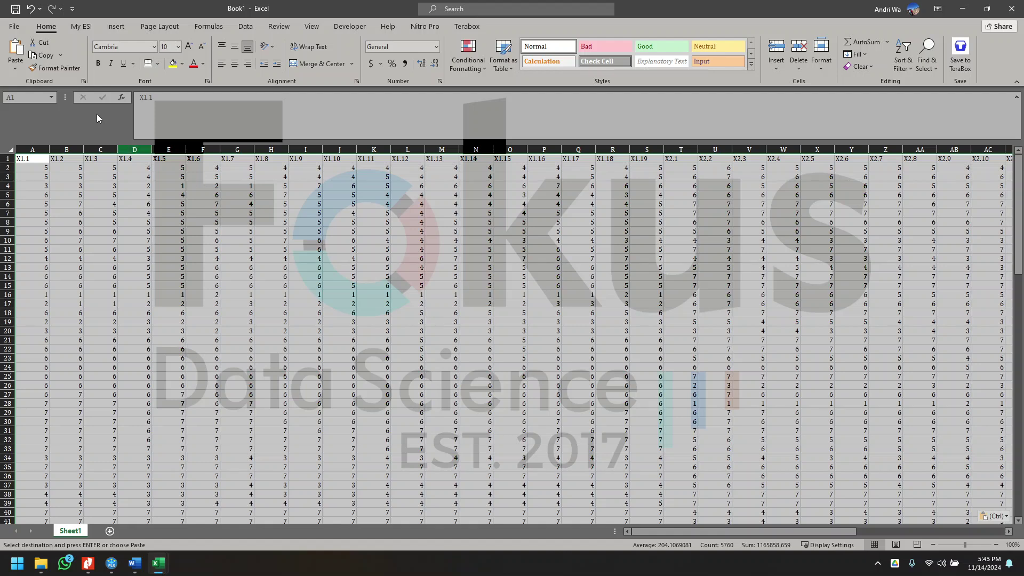
# Prepare to save the new workbook as "Contoh CSV" in the CSV UTF-8 (Comma delimited) format.
pyautogui.click(14, 26)
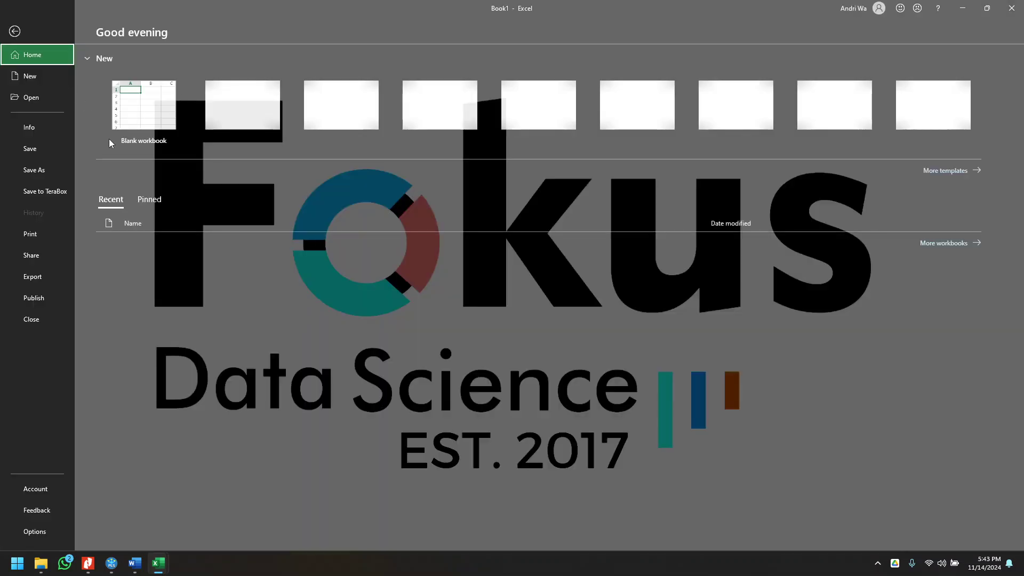
pyautogui.click(52, 172)
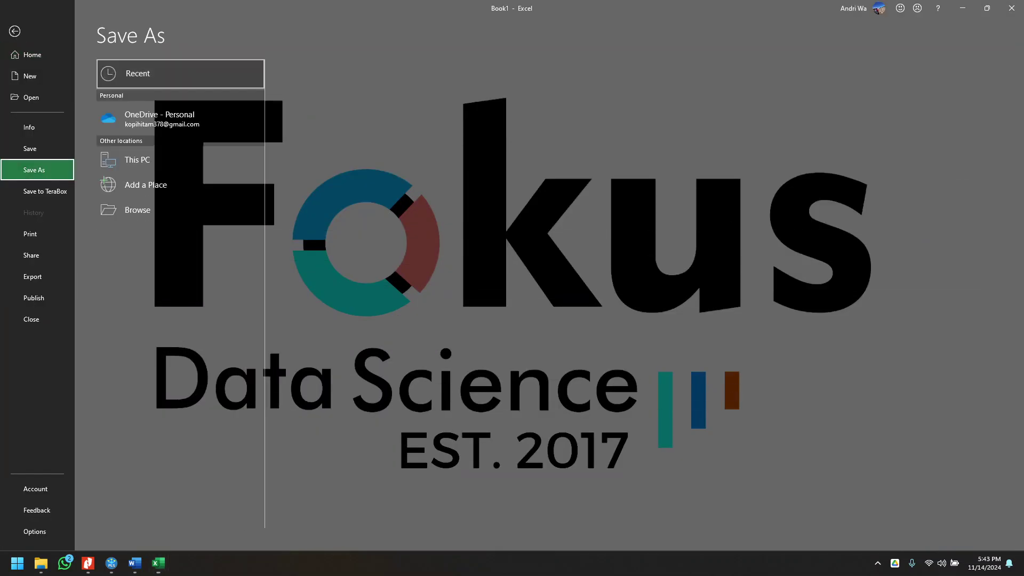
pyautogui.click(133, 208)
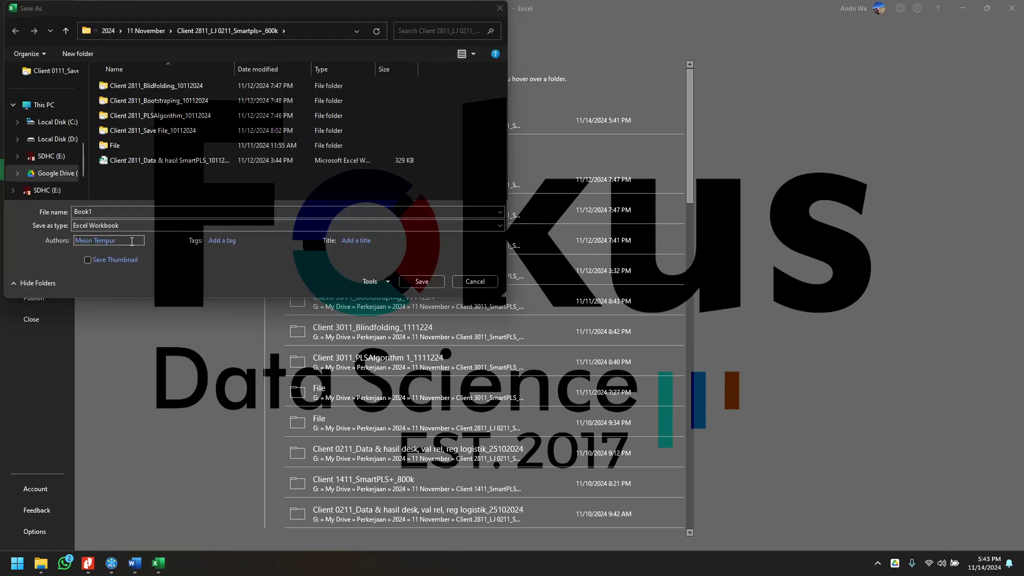
pyautogui.click(114, 211)
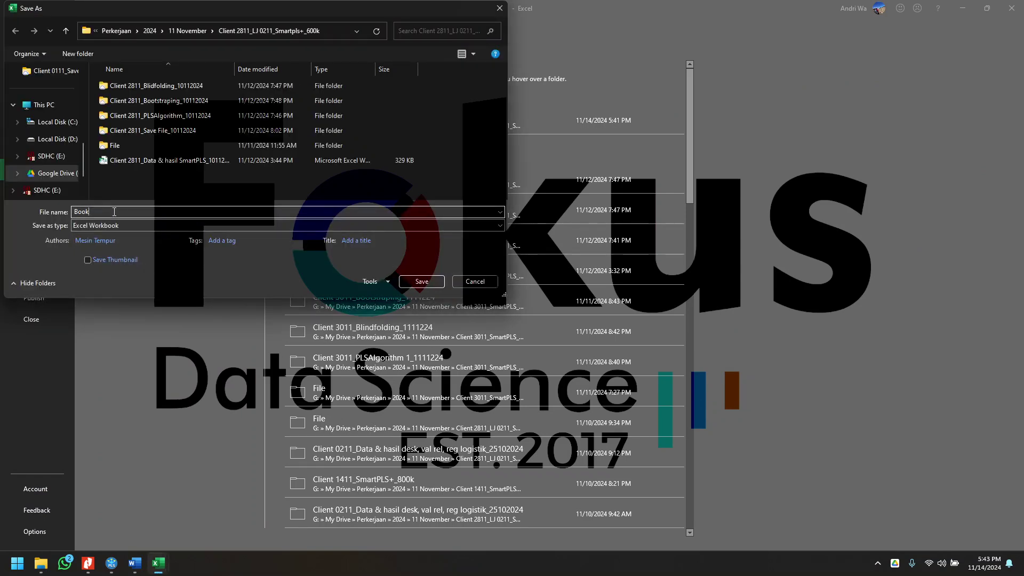
pyautogui.write('Contoh CSV')
pyautogui.click(88, 225)
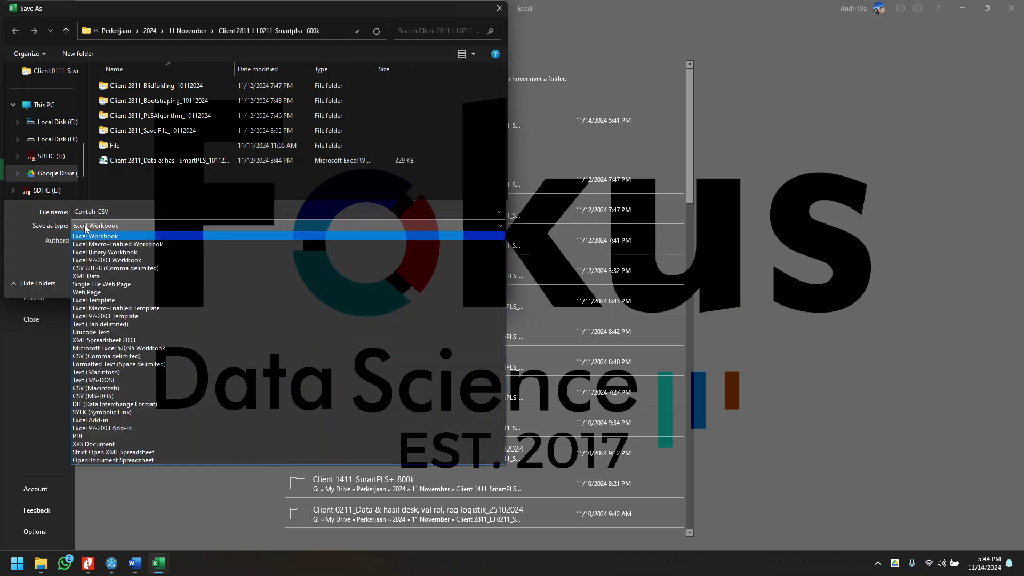
pyautogui.click(98, 268)
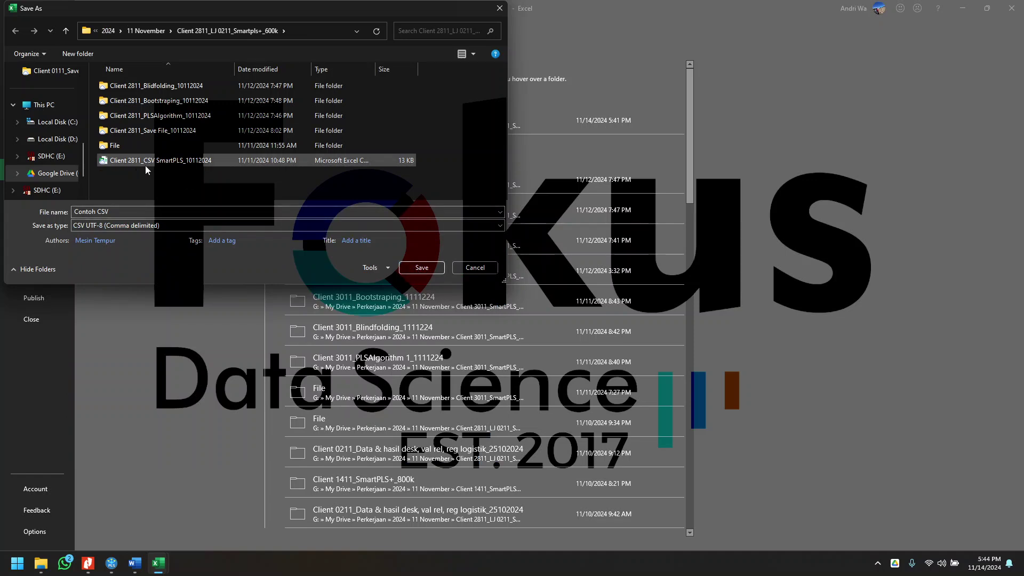
# Cancel the save and close the new workbook without saving its changes.
pyautogui.click(474, 267)
pyautogui.click(1020, 10)
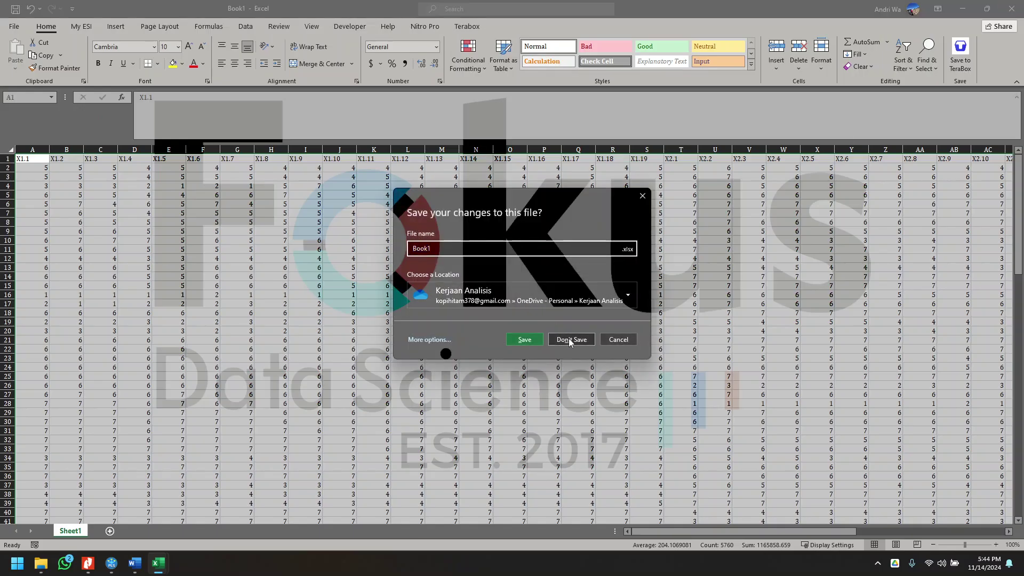
pyautogui.click(571, 340)
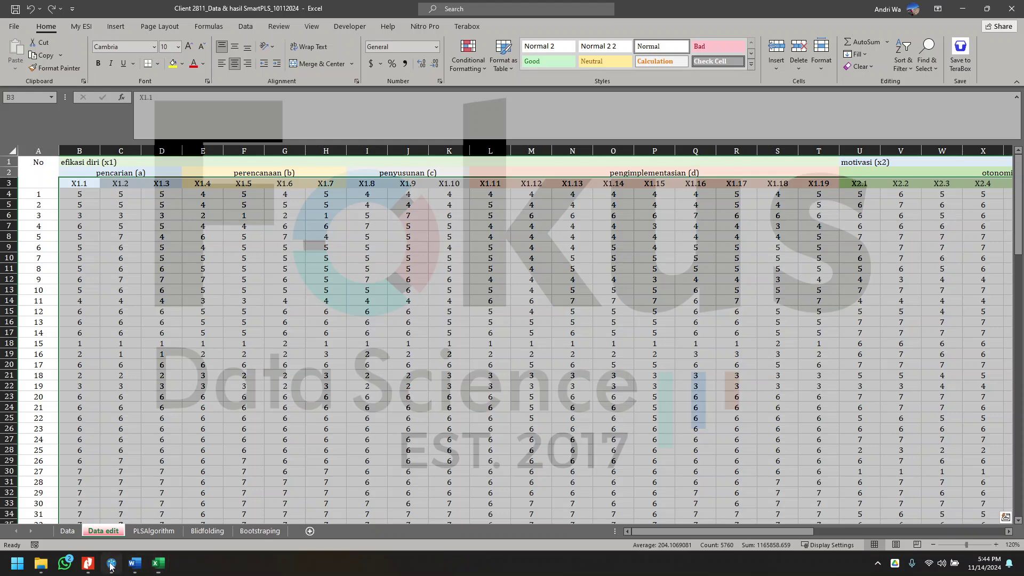
# Switch to SmartPLS and create a new project named "Contoh".
pyautogui.click(111, 563)
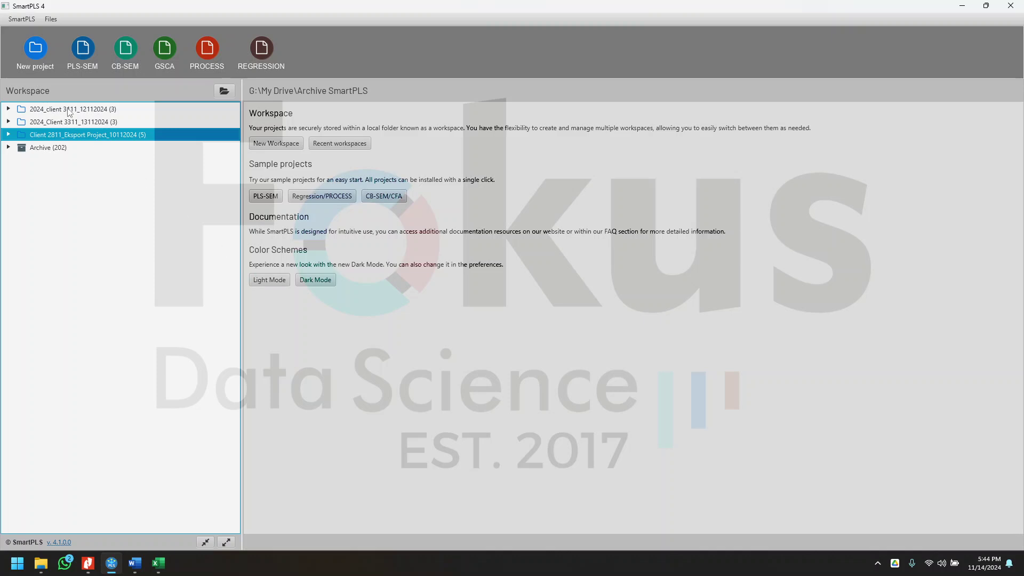
pyautogui.click(35, 58)
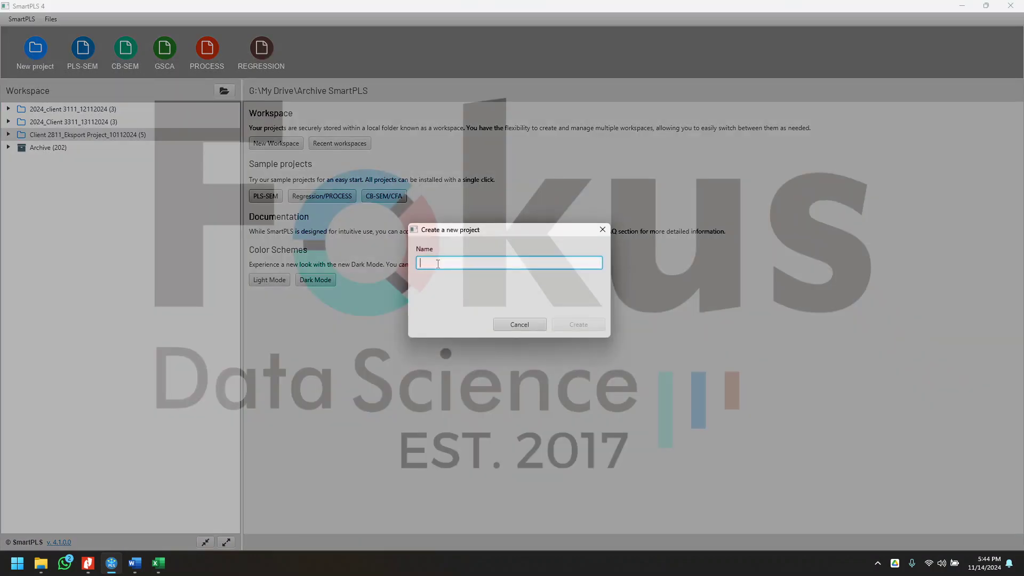
pyautogui.write('Contoh')
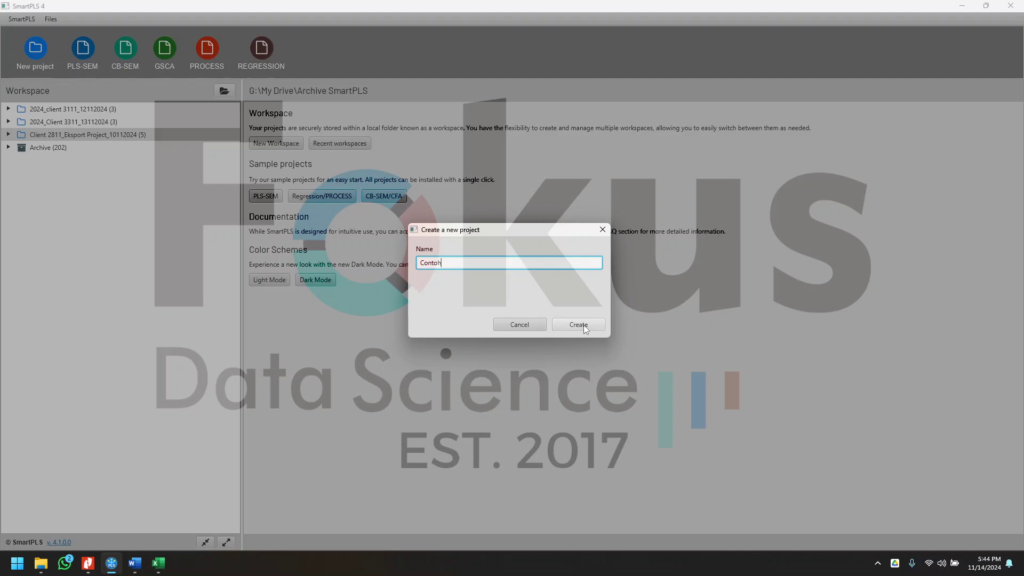
pyautogui.click(583, 324)
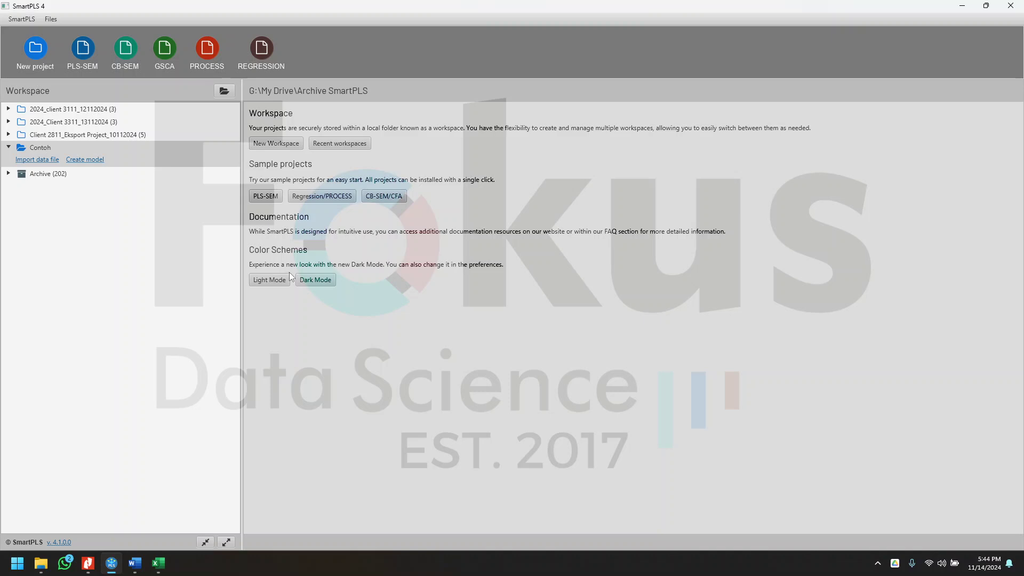
# Load the CSV file "Client 2811_CSV SmartPLS_10112024" for import into the Contoh project.
pyautogui.click(39, 162)
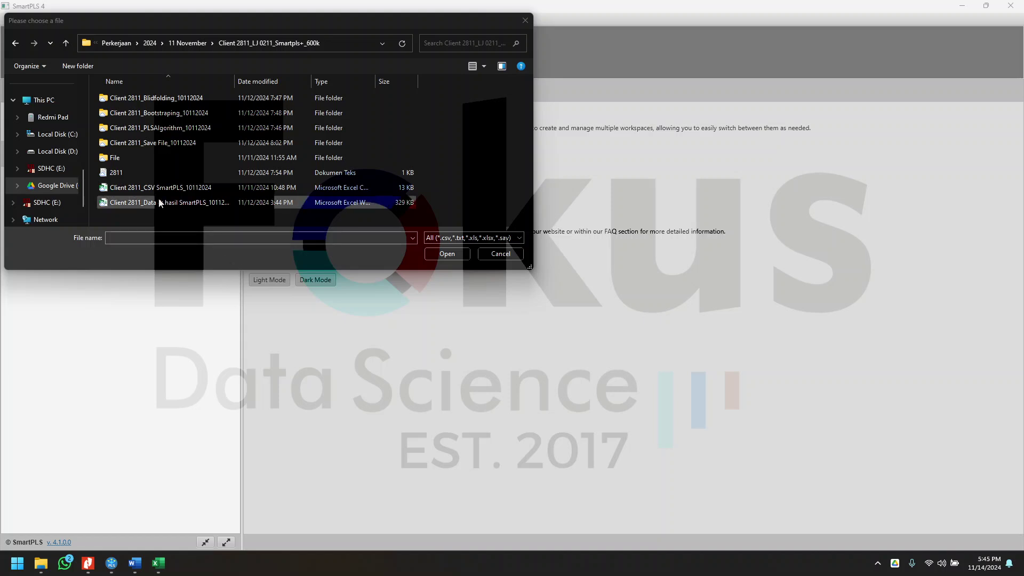
pyautogui.click(122, 188)
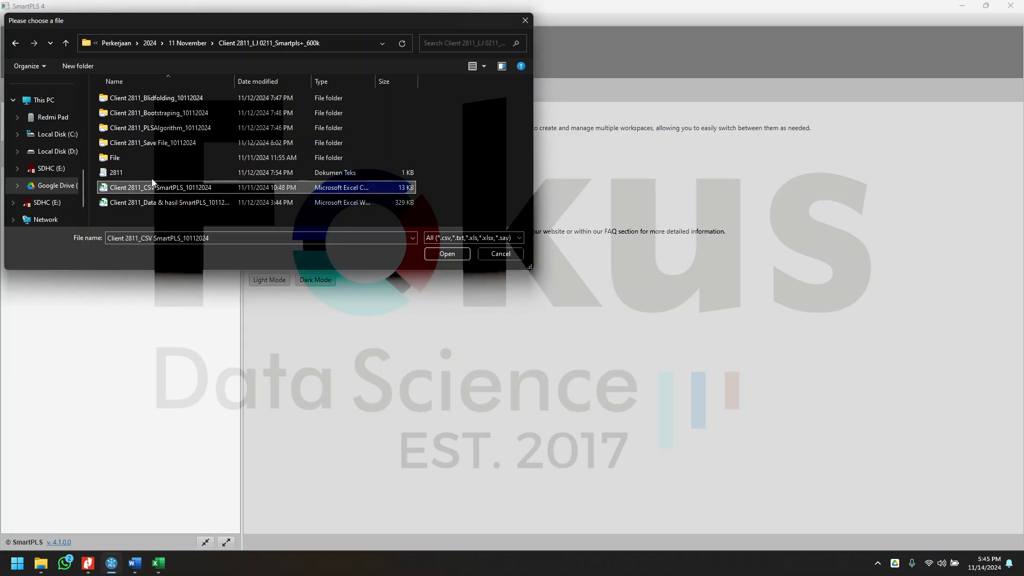
pyautogui.click(451, 254)
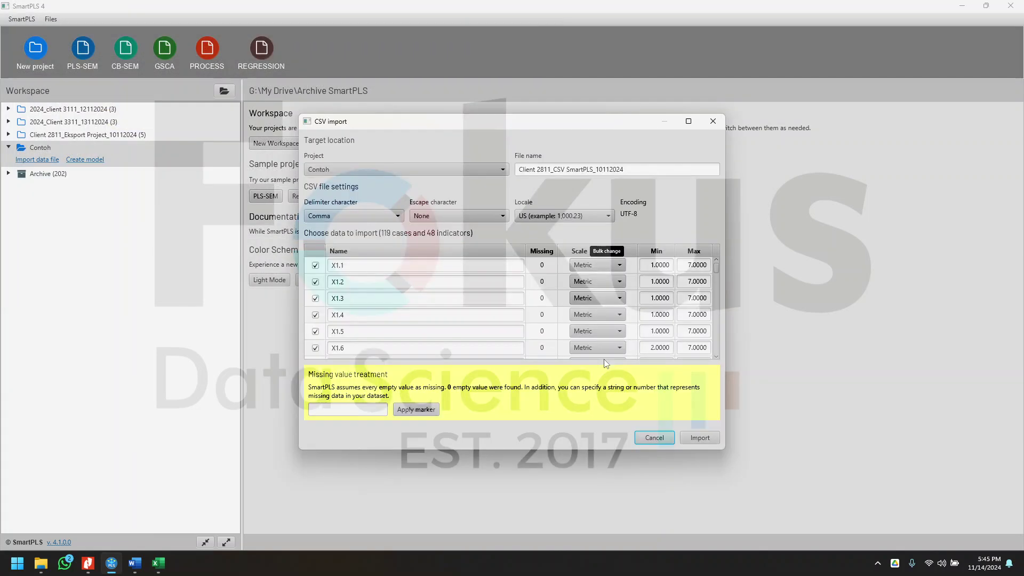
# Review the scale types in the import list, check the Y column's values in the Excel Data edit sheet, and return to SmartPLS.
pyautogui.scroll(-15, 660, 331)
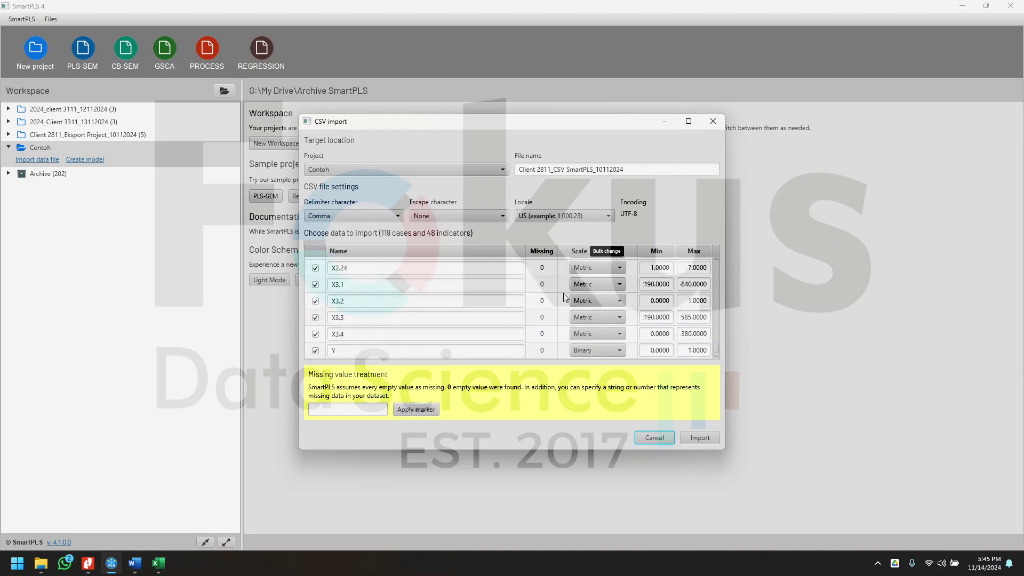
pyautogui.scroll(9, 458, 294)
pyautogui.scroll(5, 494, 293)
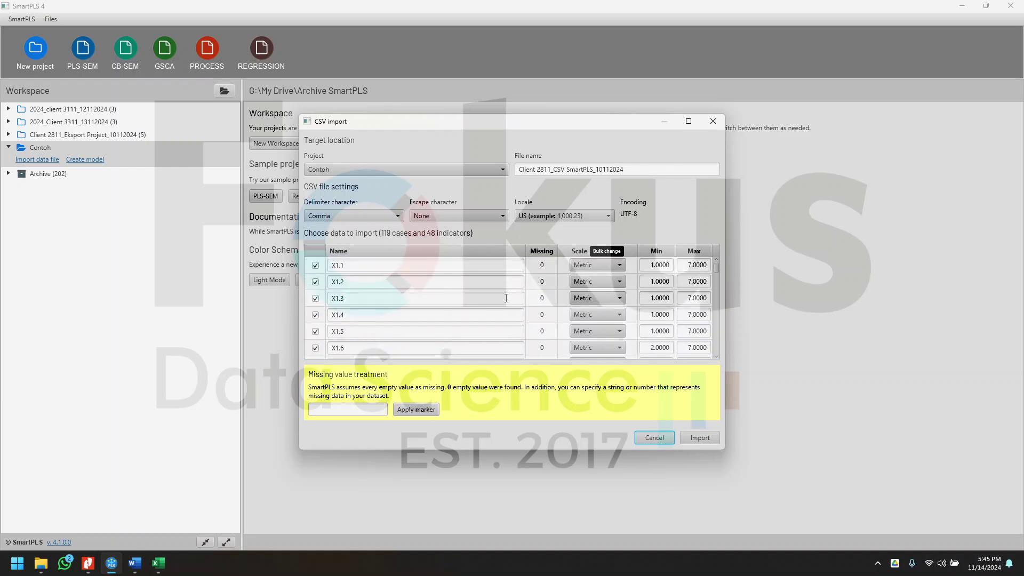
pyautogui.click(158, 562)
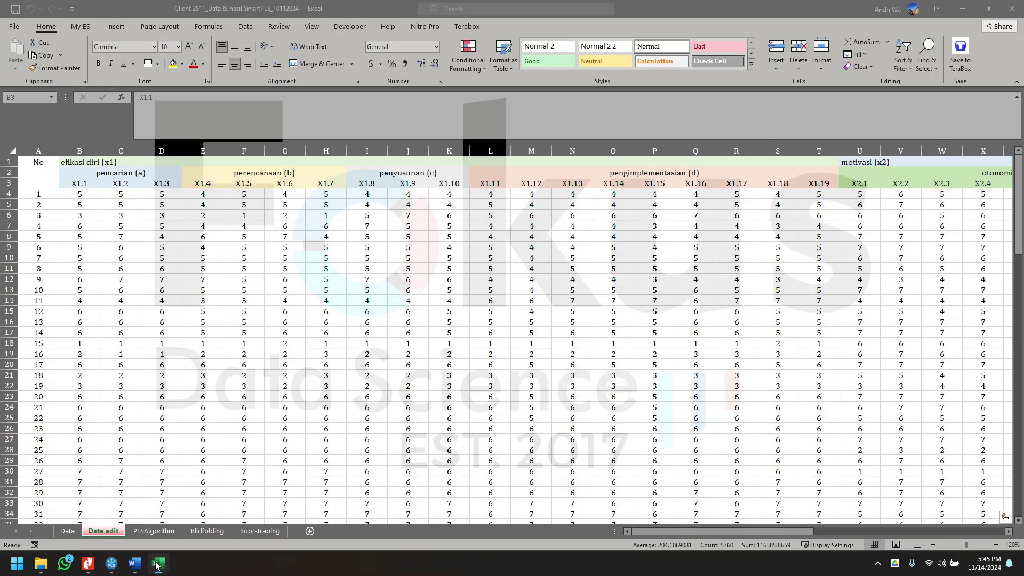
pyautogui.moveTo(692, 535); pyautogui.dragTo(947, 549)
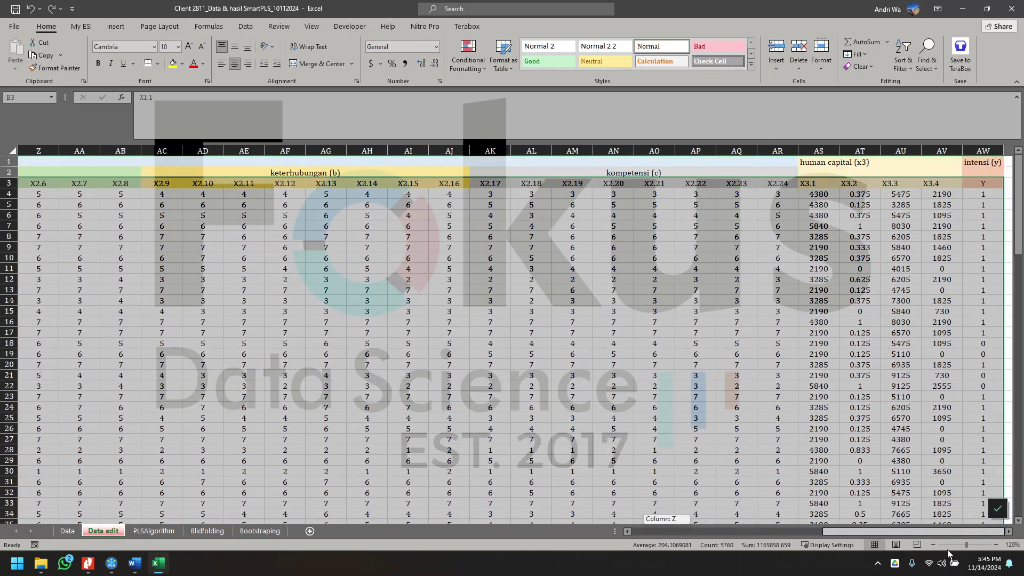
pyautogui.click(982, 183)
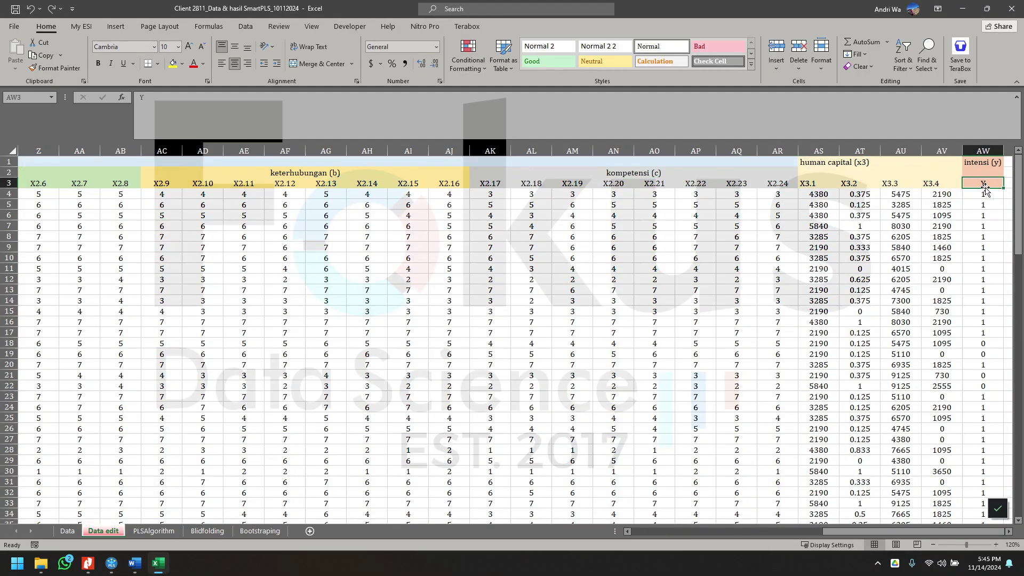
pyautogui.click(996, 212)
pyautogui.click(984, 376)
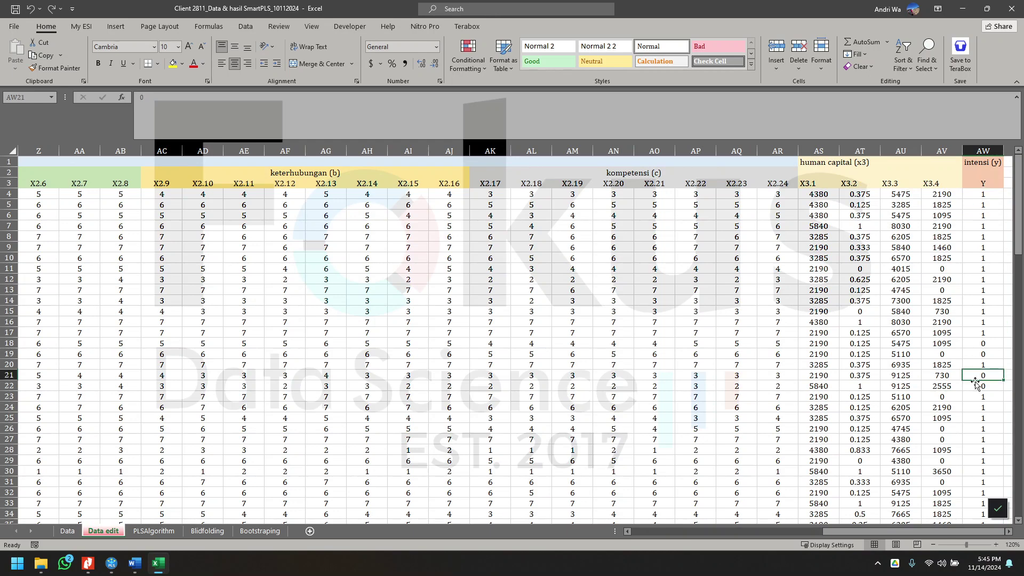
pyautogui.scroll(-15, 968, 403)
pyautogui.scroll(15, 968, 404)
pyautogui.click(109, 567)
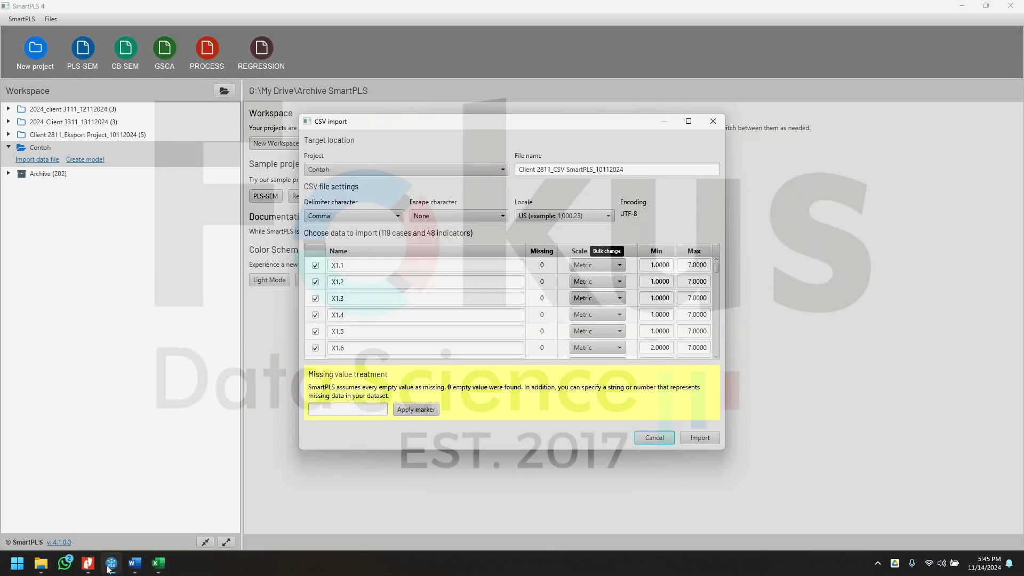
# Bulk-change the scale of all indicators in the CSV import to Metric.
pyautogui.click(585, 253)
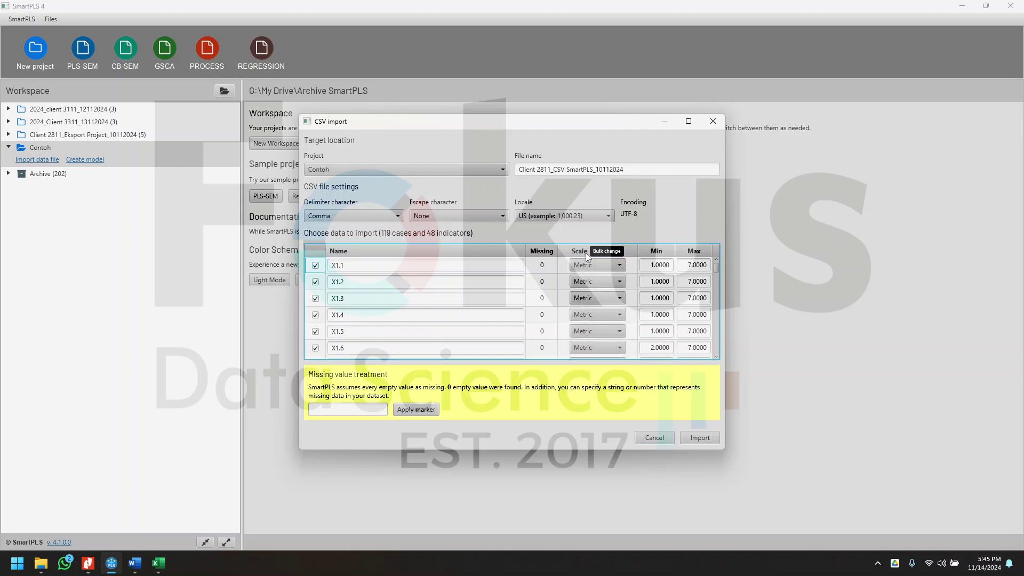
pyautogui.click(586, 253)
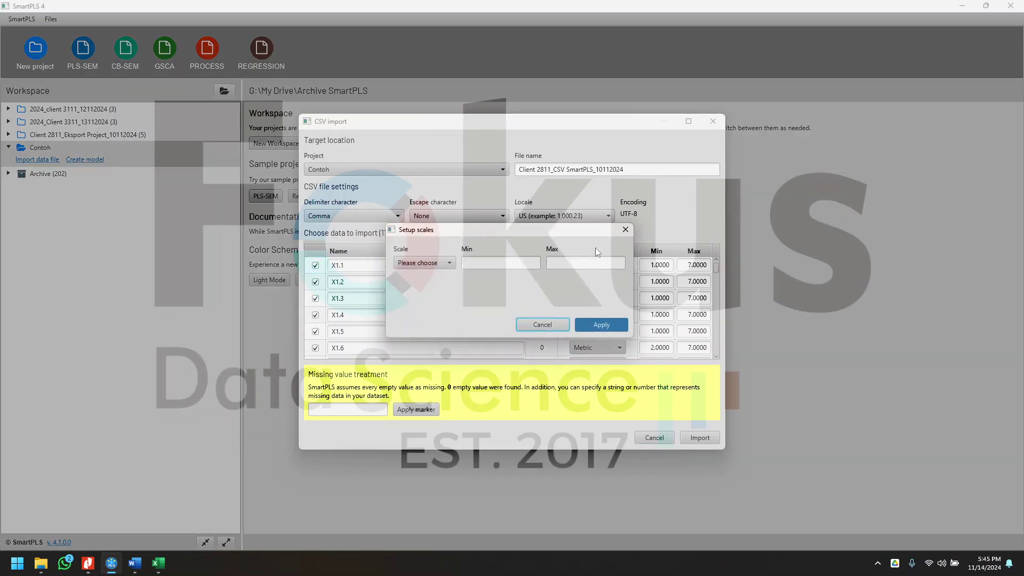
pyautogui.click(408, 262)
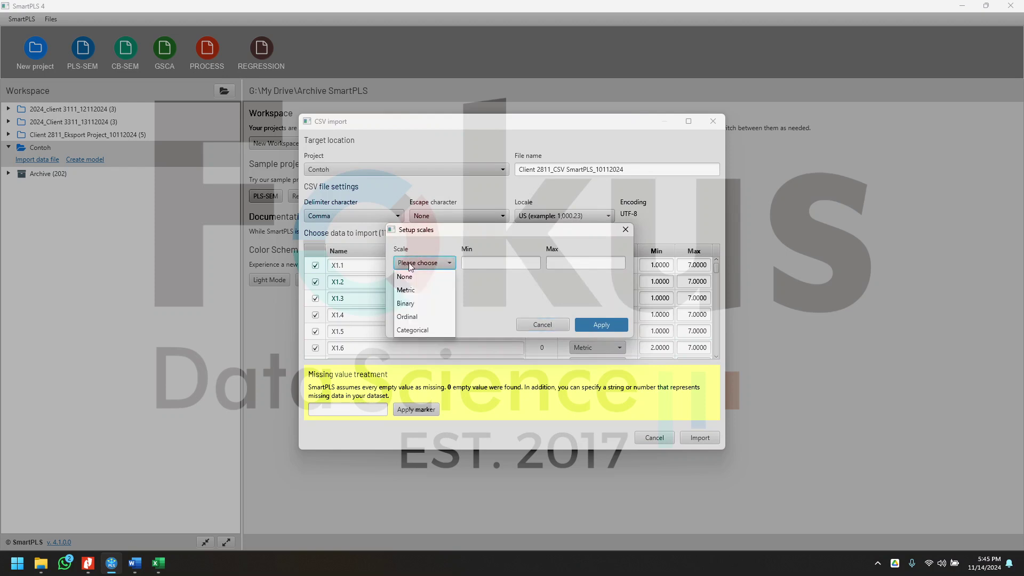
pyautogui.click(420, 291)
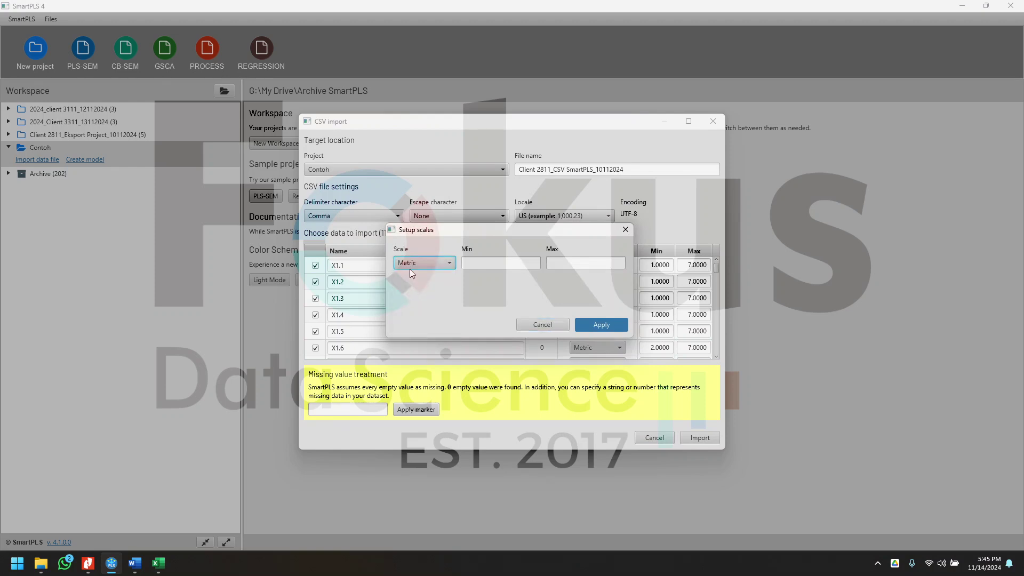
pyautogui.click(600, 325)
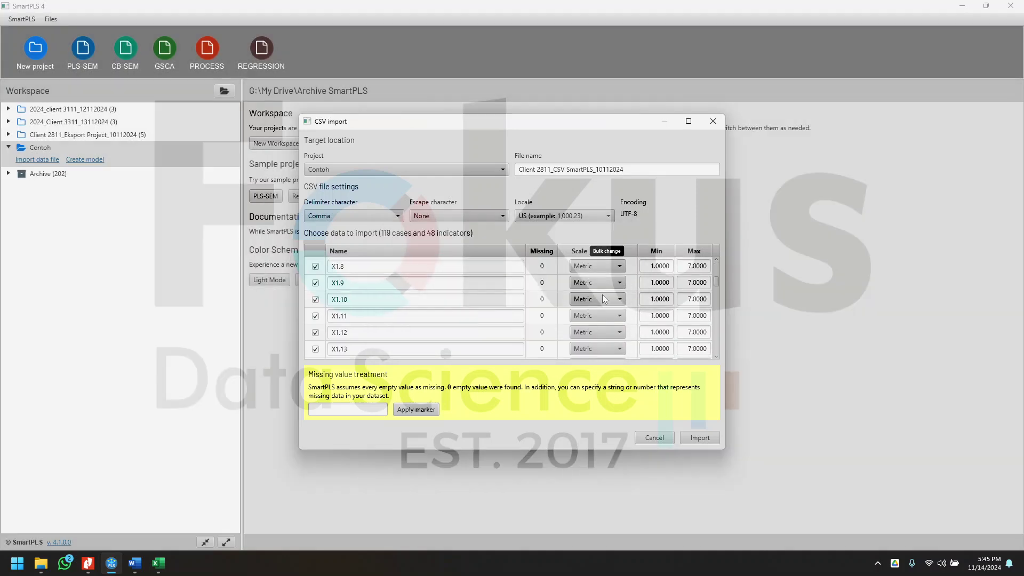
# Import the data file into the Contoh project, review its indicator statistics, and return to the workspace.
pyautogui.scroll(-5, 602, 292)
pyautogui.click(712, 440)
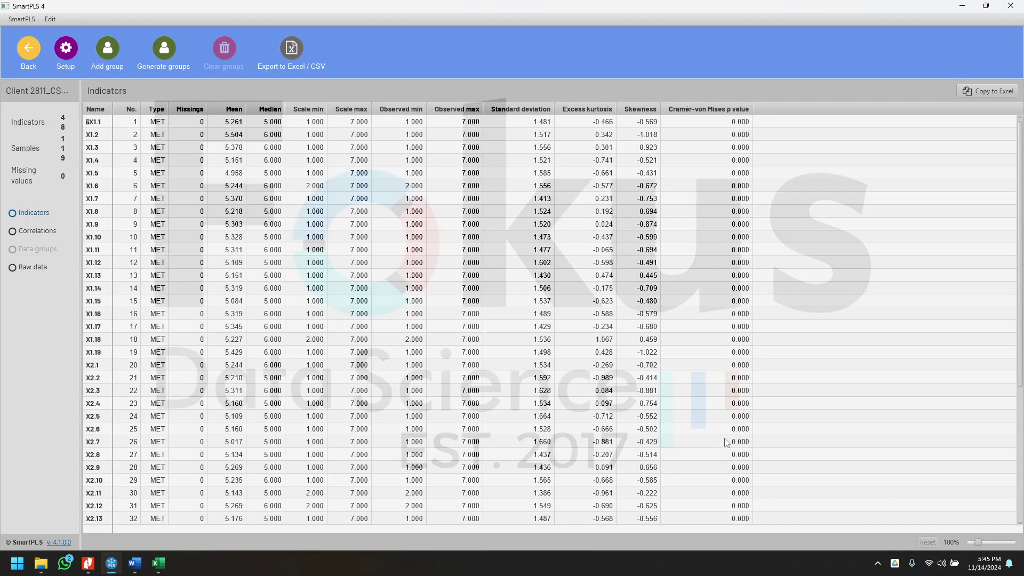
pyautogui.scroll(-5, 292, 338)
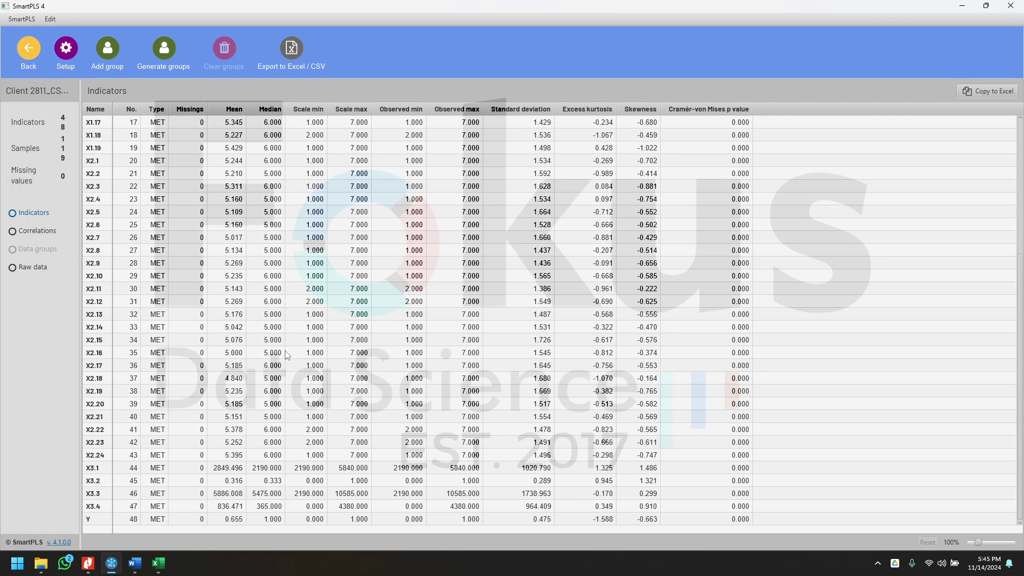
pyautogui.scroll(5, 351, 361)
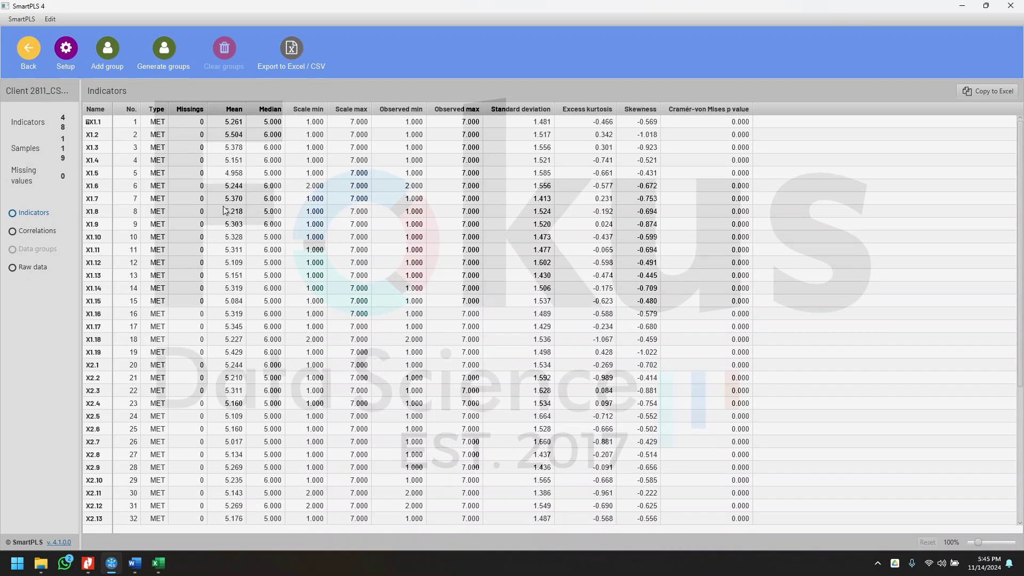
pyautogui.click(30, 51)
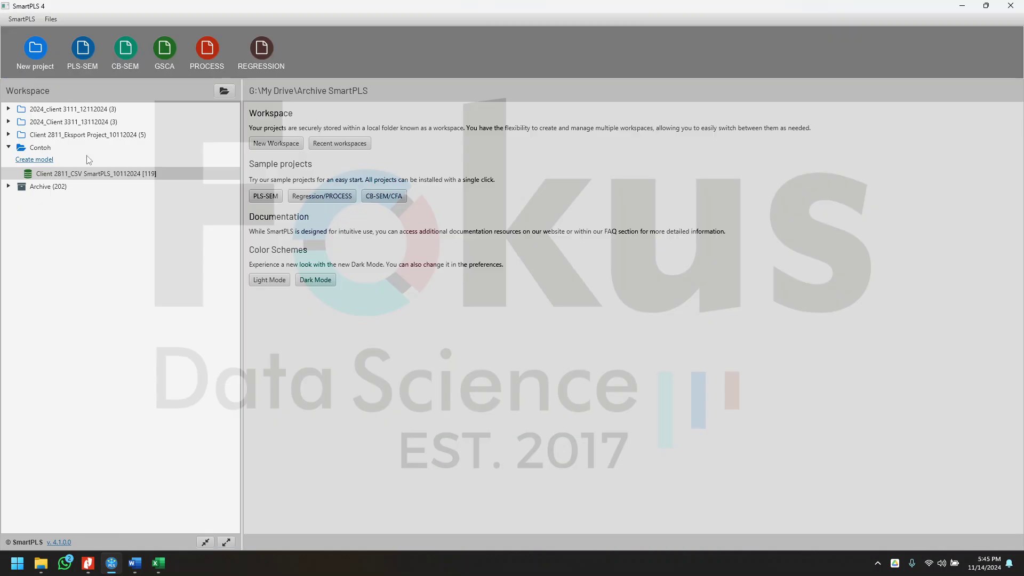
# Create a new PLS-SEM model named "Contoh" in the Contoh project.
pyautogui.click(33, 160)
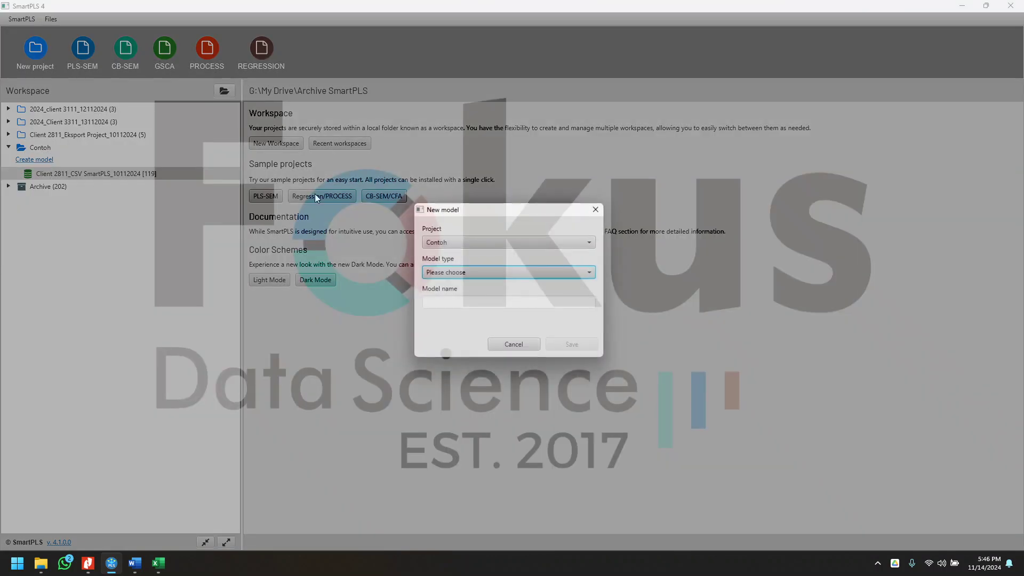
pyautogui.click(463, 271)
pyautogui.click(465, 286)
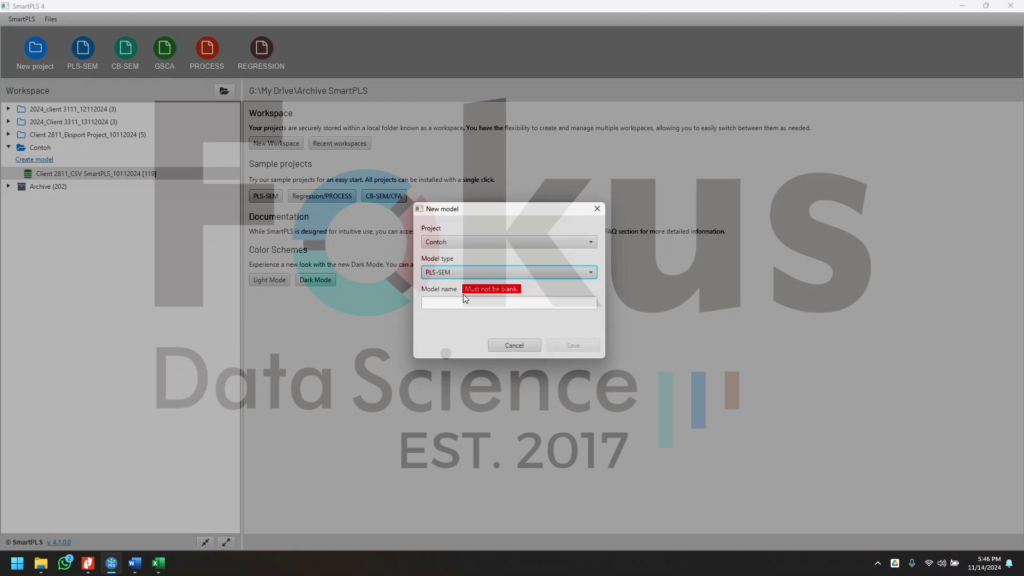
pyautogui.click(454, 305)
pyautogui.write('Contoh')
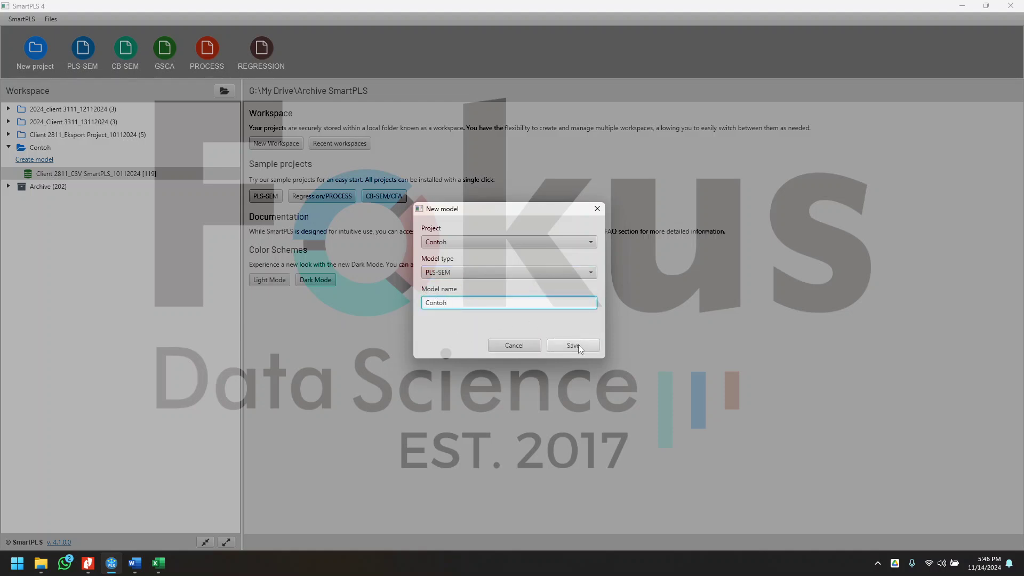
pyautogui.click(579, 345)
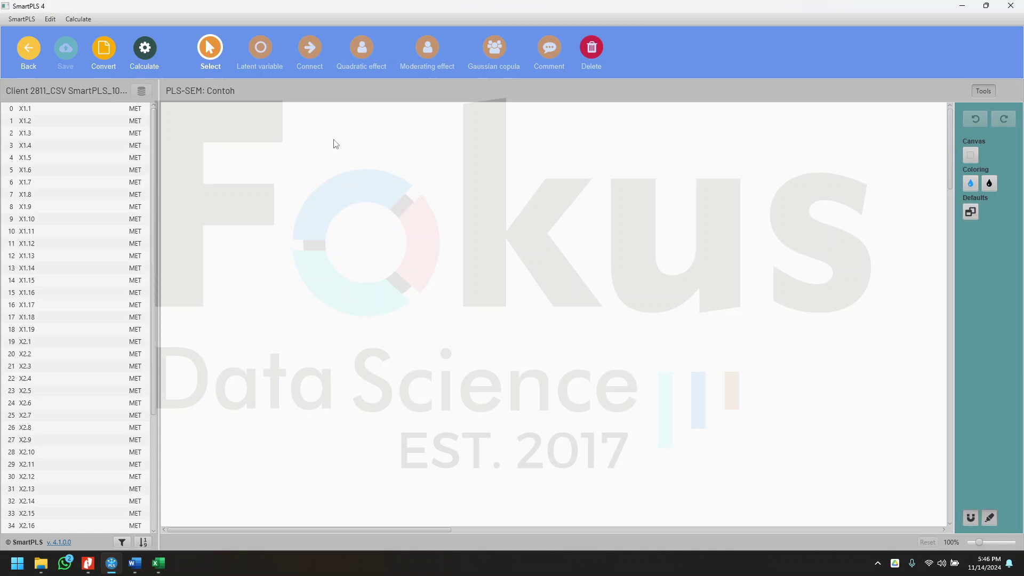
# Arrange SmartPLS side by side with the Excel data workbook and bring the first indicator columns of the Data edit sheet into view.
pyautogui.moveTo(459, 8); pyautogui.dragTo(1023, 152)
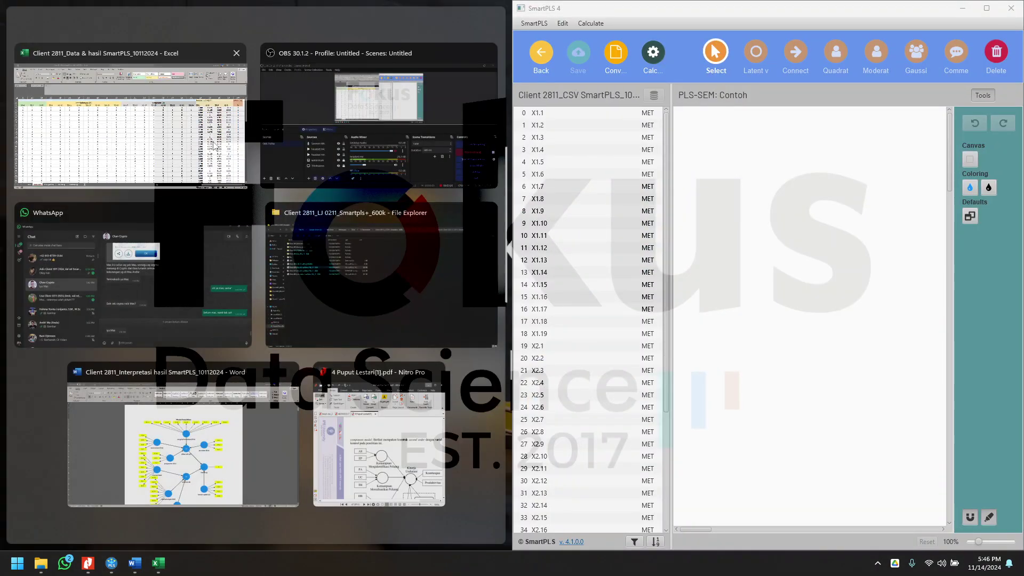
pyautogui.click(225, 165)
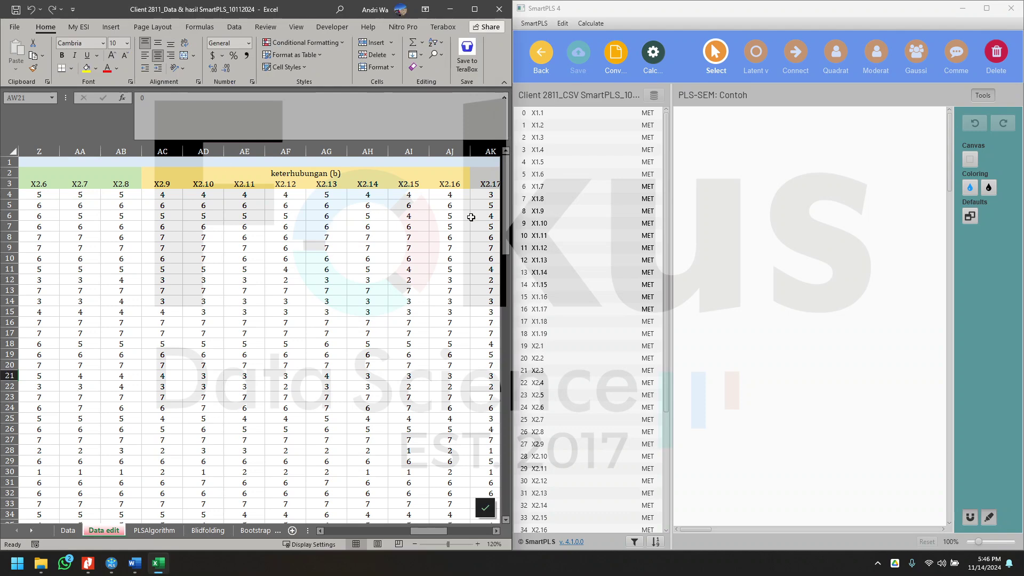
pyautogui.moveTo(432, 532); pyautogui.dragTo(292, 531)
# Add a latent variable with indicators X1.1 to X1.3 to the model canvas, keeping the suggested name.
pyautogui.click(535, 117)
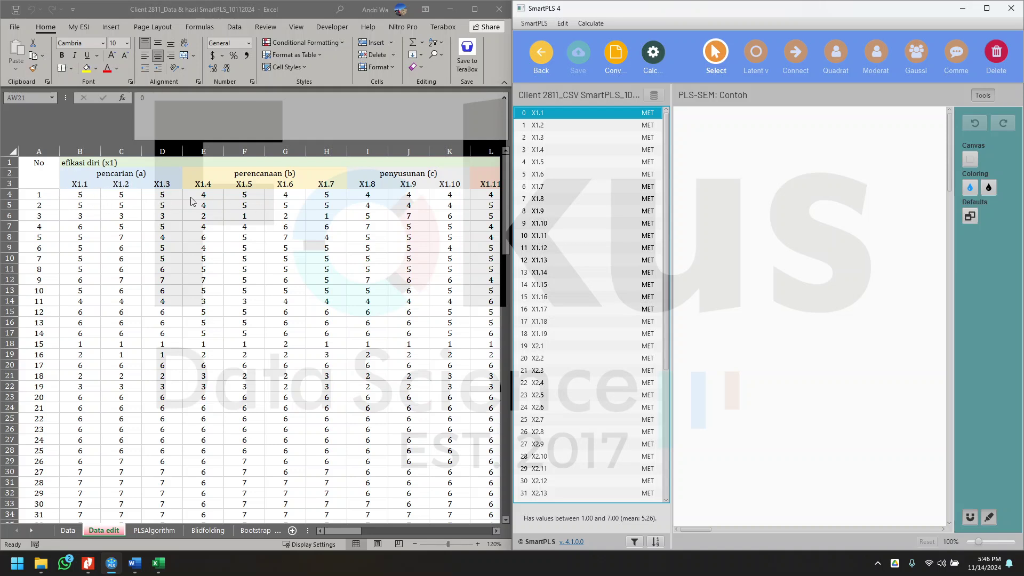
pyautogui.keyDown('shift'); pyautogui.click(545, 139); pyautogui.keyUp('shift')
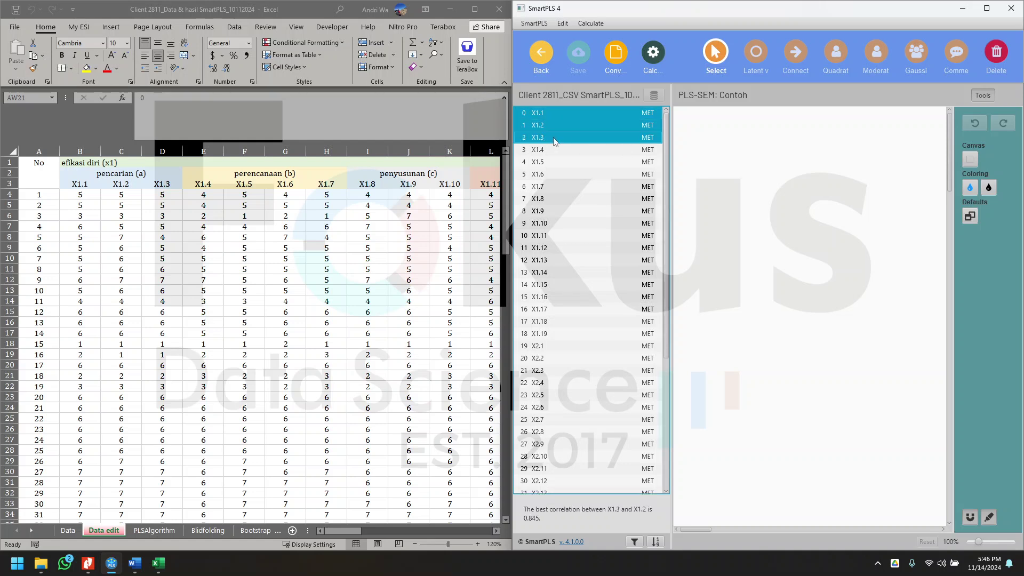
pyautogui.moveTo(560, 140); pyautogui.dragTo(770, 172)
pyautogui.press('Escape')
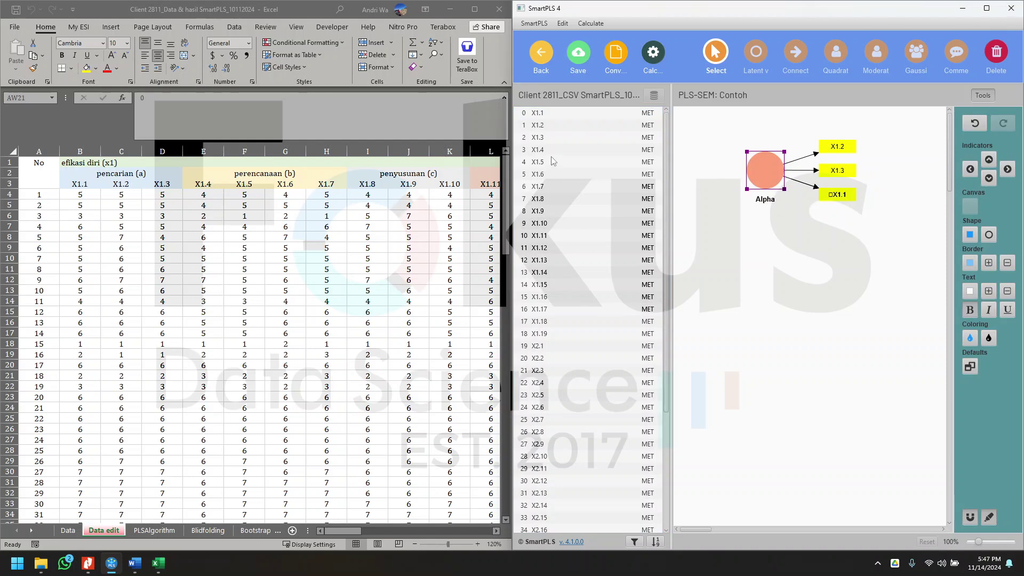
# Add a second latent variable with indicators X1.4 to X1.7 below the first, accepting the suggested name.
pyautogui.click(520, 151)
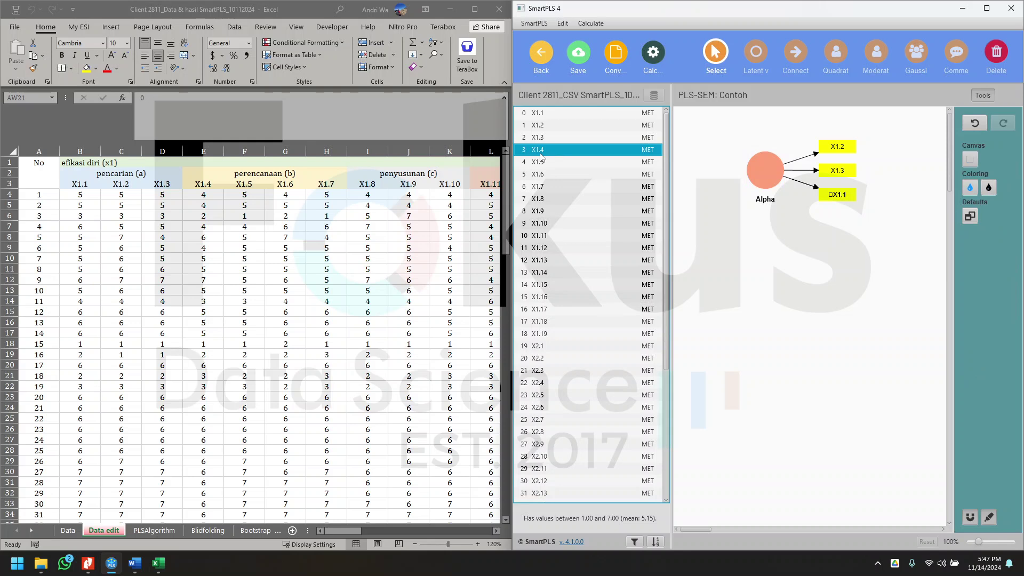
pyautogui.keyDown('shift'); pyautogui.click(555, 187); pyautogui.keyUp('shift')
pyautogui.moveTo(546, 188); pyautogui.dragTo(784, 271)
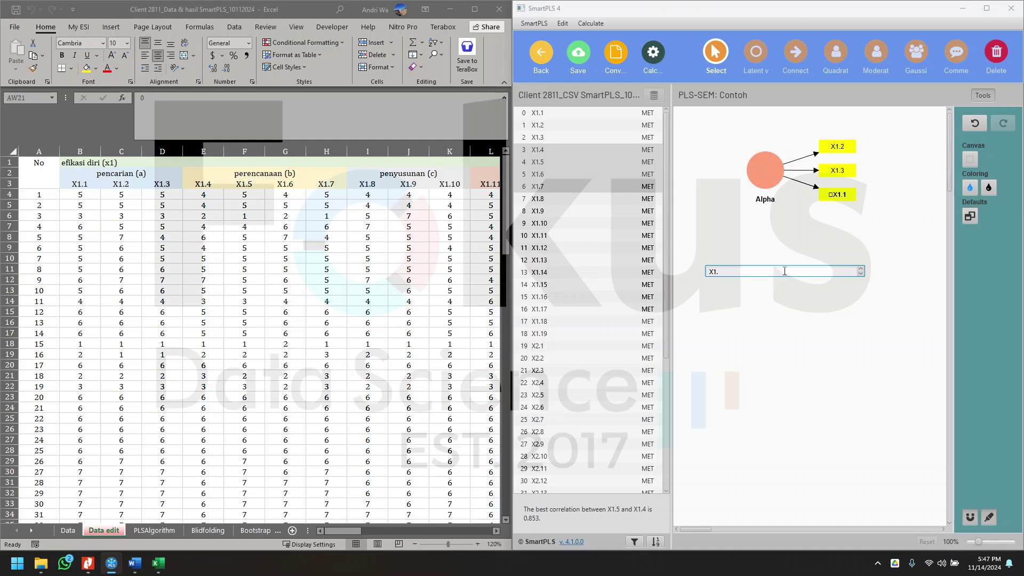
pyautogui.press('Return')
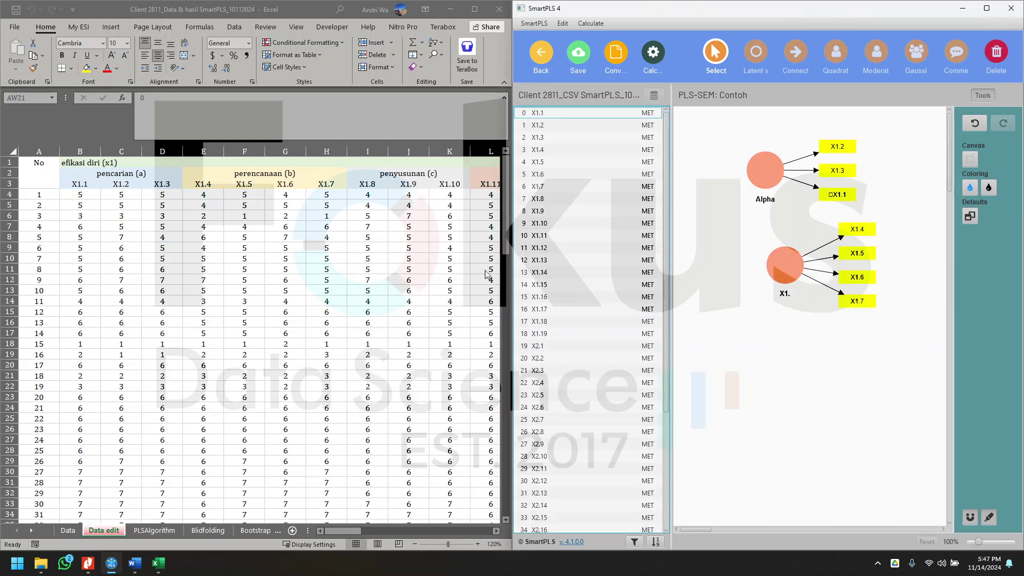
# Rename the latent variable measured by X1.1 to X1.3 as "pencarian (a)", following the Excel header.
pyautogui.click(395, 226)
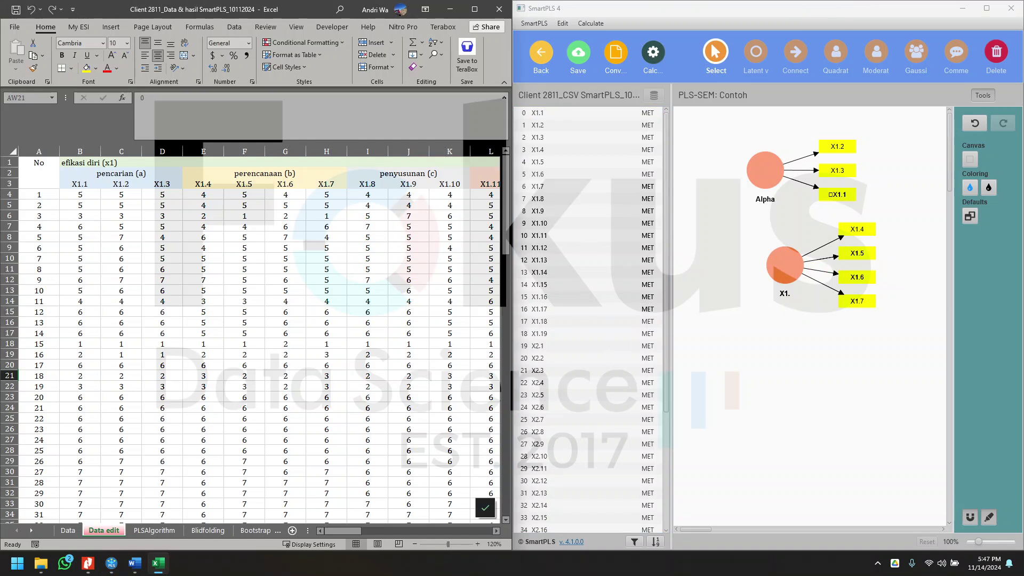
pyautogui.click(693, 314)
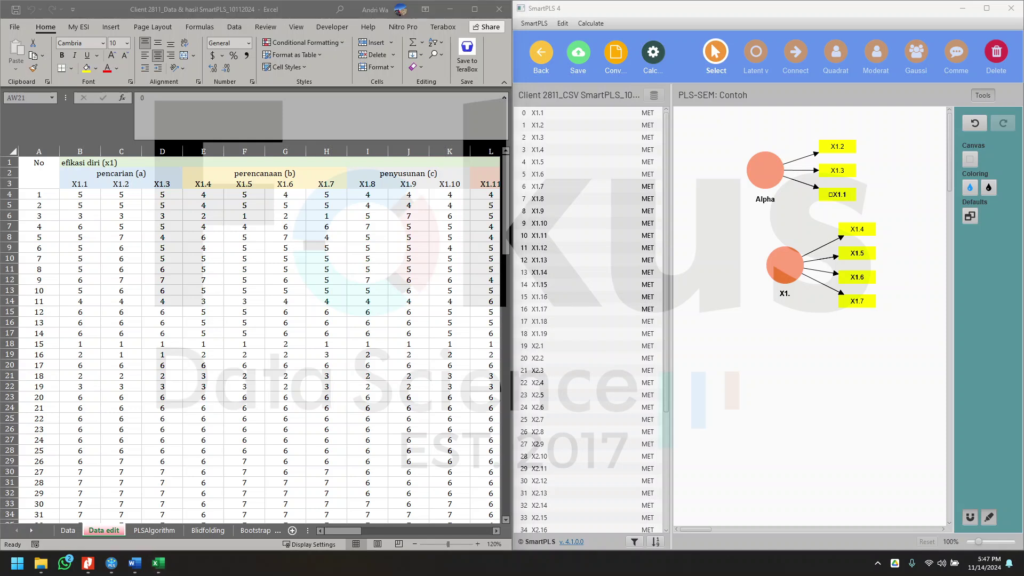
pyautogui.doubleClick(768, 177)
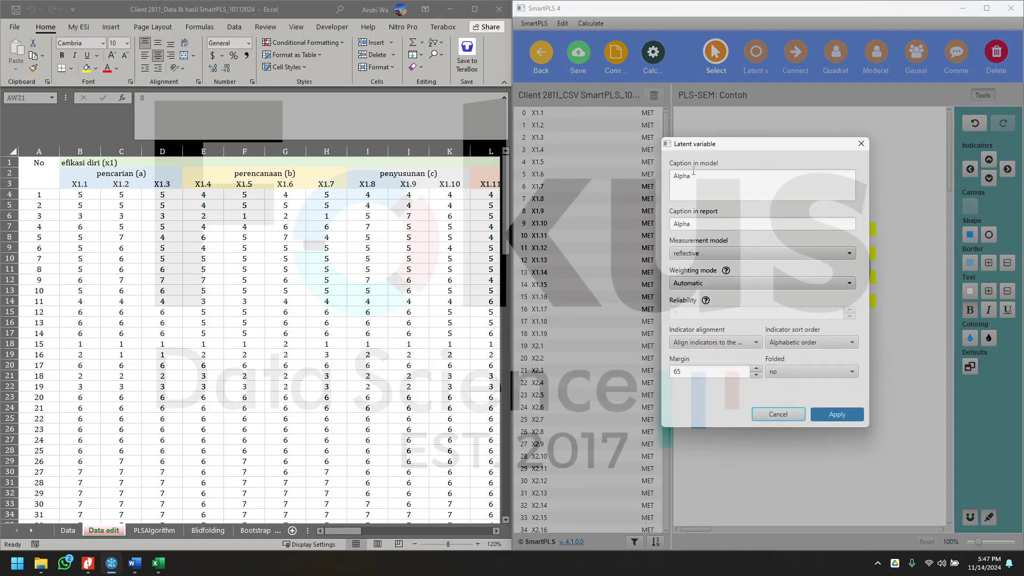
pyautogui.click(151, 207)
pyautogui.click(80, 162)
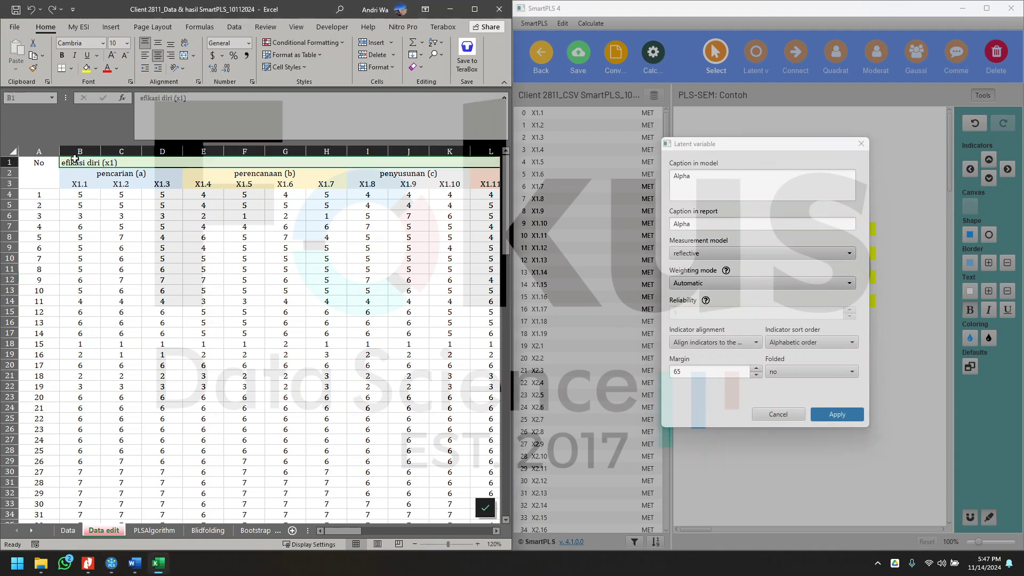
pyautogui.click(115, 176)
pyautogui.click(227, 124)
pyautogui.click(720, 181)
pyautogui.hotkey('ctrl', 'a')
pyautogui.write('pencarian (a)')
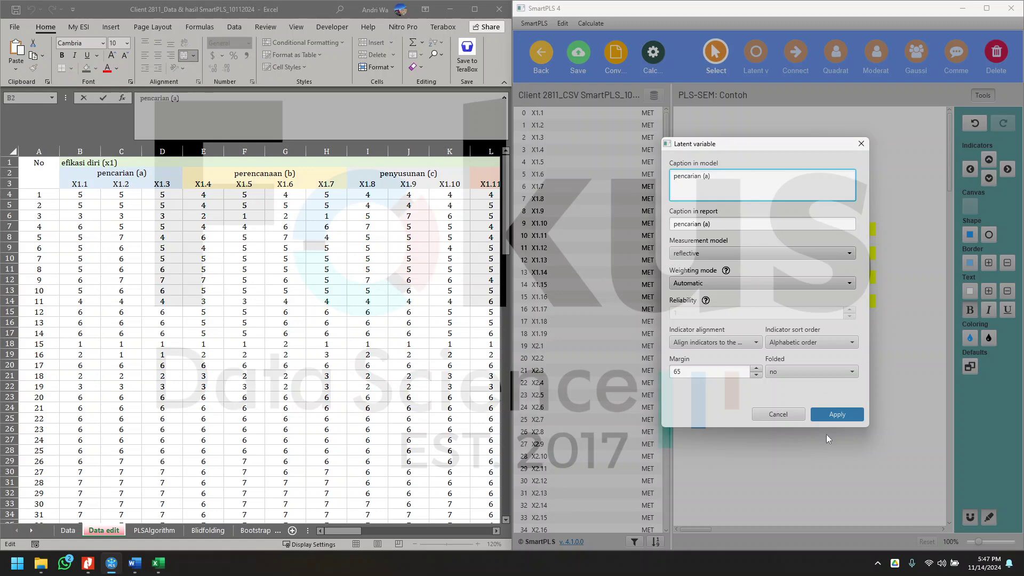
pyautogui.click(851, 414)
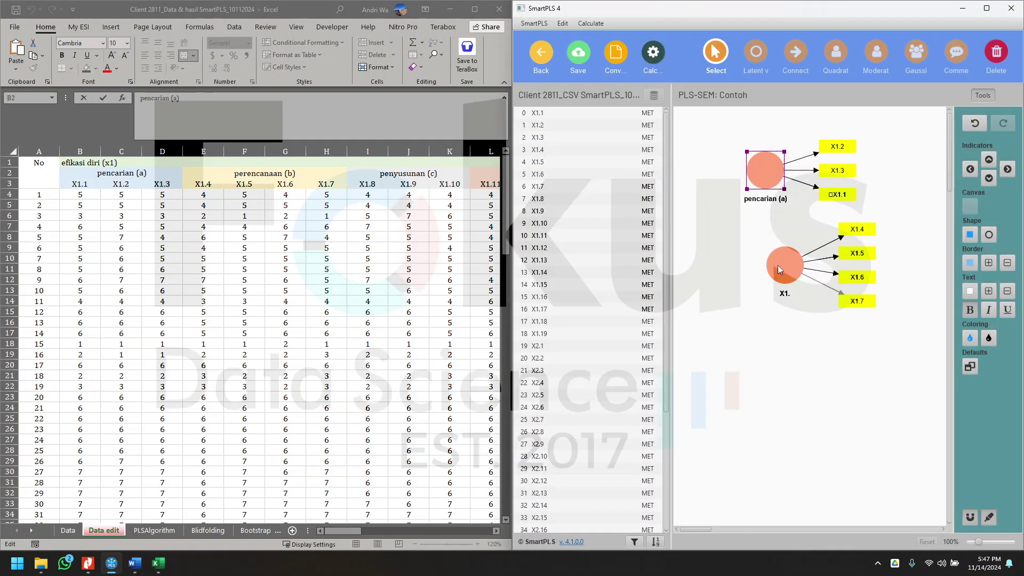
# In the Contoh1 model, try the pencarian (X1a) indicators on each side of the latent variable and return them to its right.
pyautogui.hotkey('alt', 'Tab')
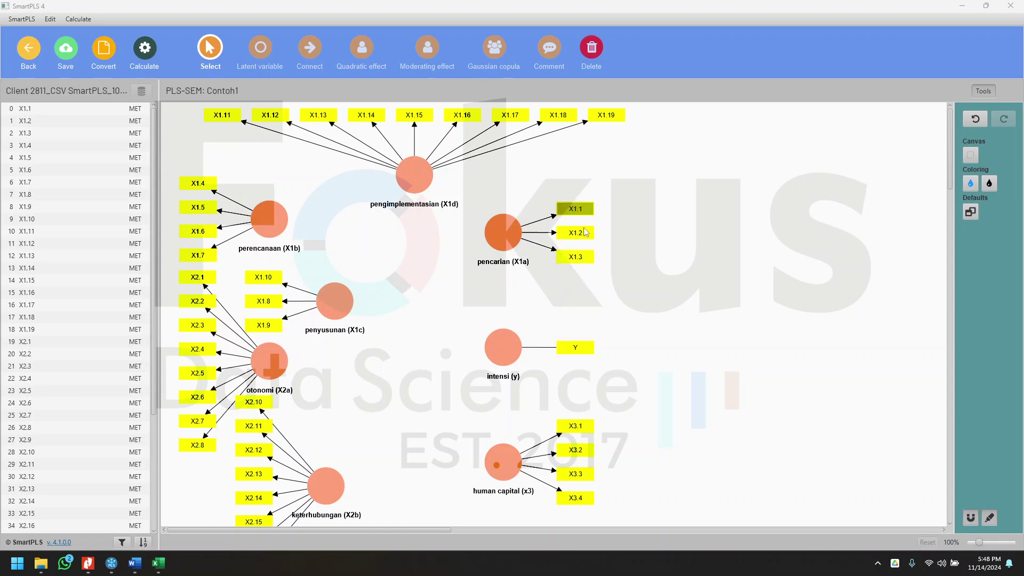
pyautogui.click(493, 234)
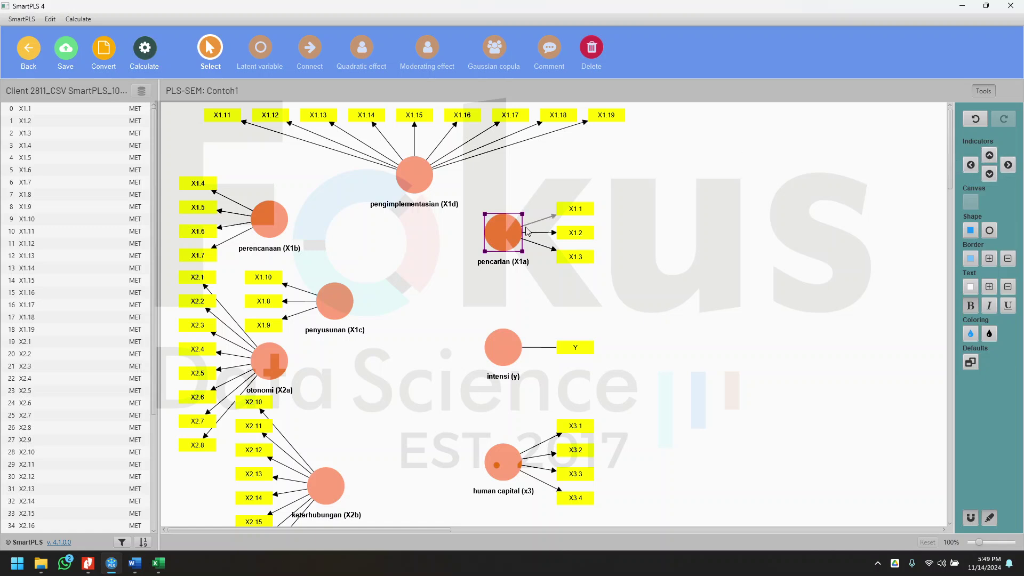
pyautogui.click(969, 166)
pyautogui.click(1008, 164)
pyautogui.click(990, 174)
pyautogui.click(989, 156)
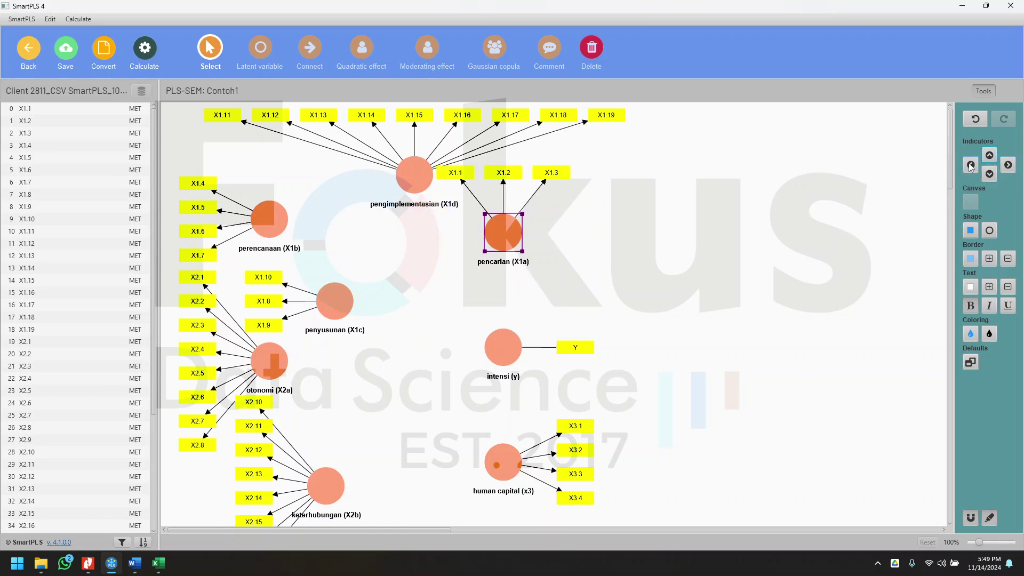
pyautogui.click(1007, 165)
pyautogui.scroll(-2, 472, 211)
pyautogui.scroll(2, 472, 215)
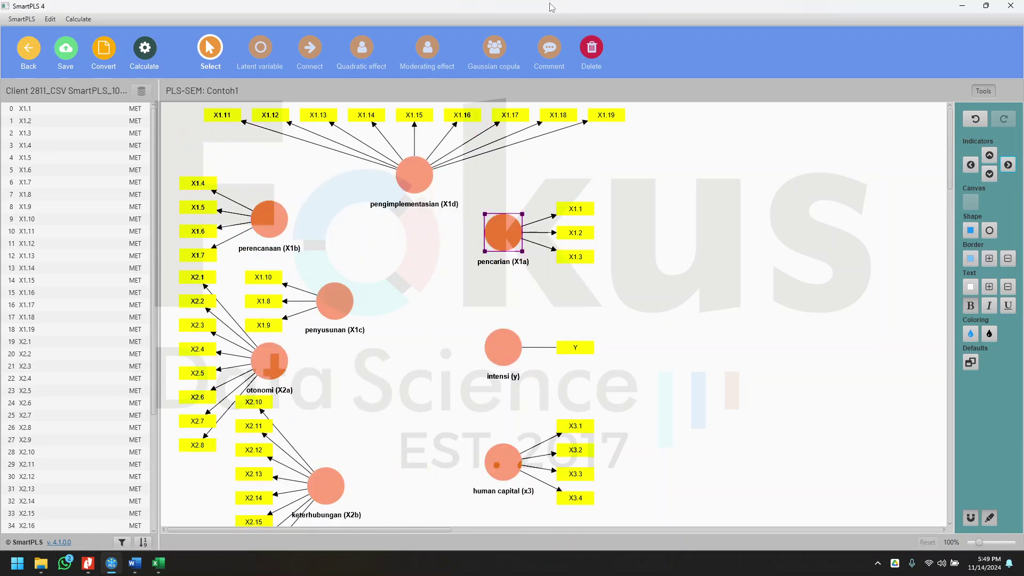
# Add a latent variable with all indicators X1.1 to X1.19 to the middle of the Contoh1 model, keeping the suggested name.
pyautogui.click(55, 111)
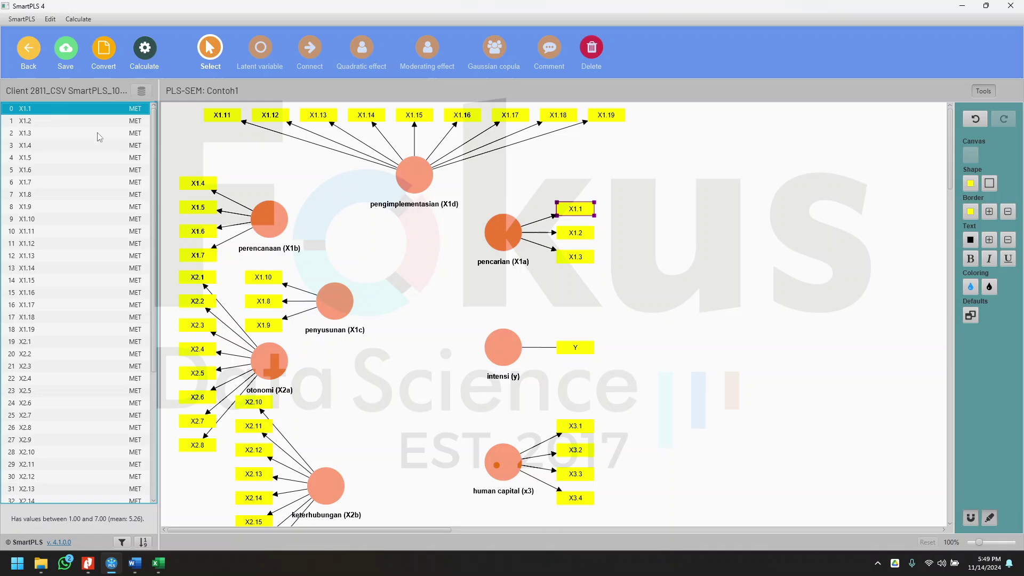
pyautogui.moveTo(540, 8); pyautogui.dragTo(658, 74)
pyautogui.doubleClick(658, 75)
pyautogui.keyDown('shift'); pyautogui.click(29, 330); pyautogui.keyUp('shift')
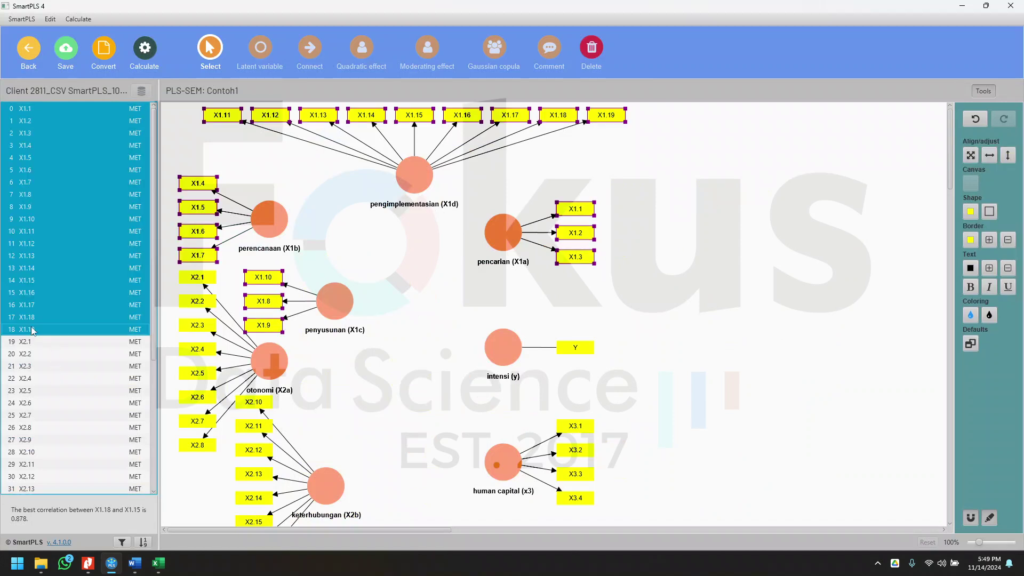
pyautogui.moveTo(69, 203); pyautogui.dragTo(425, 261)
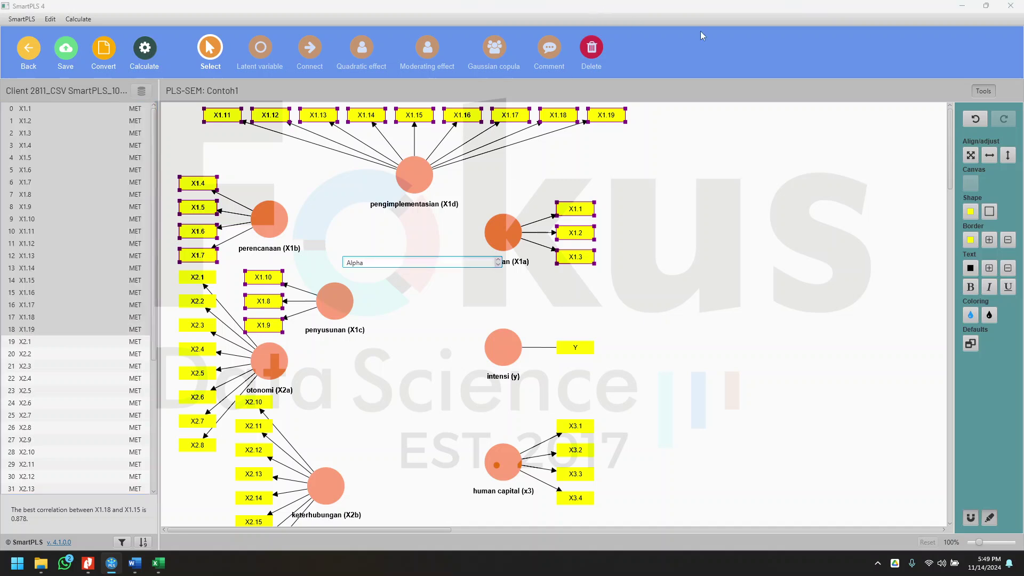
pyautogui.press('Escape')
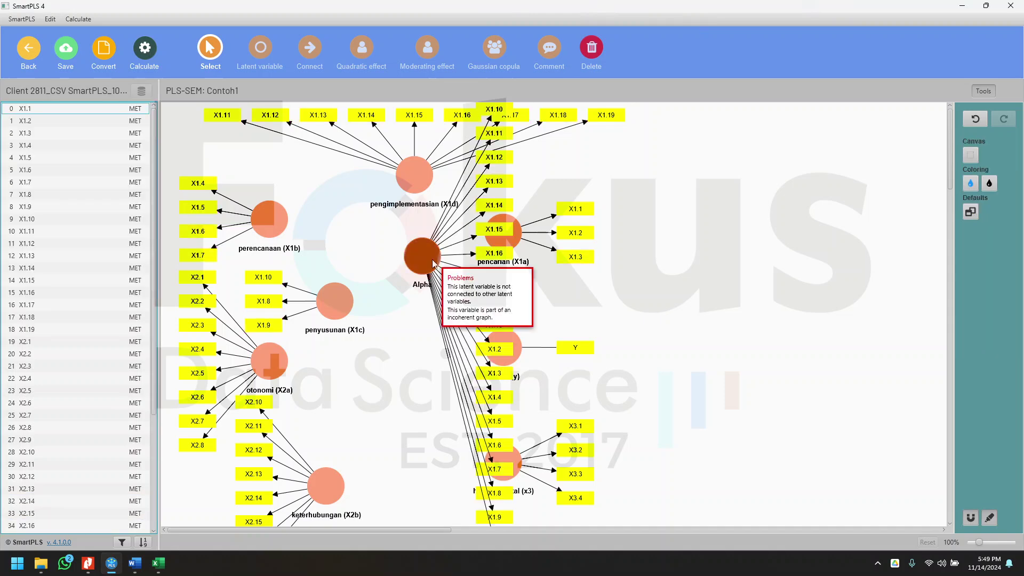
# Rename the latent variable measured by X1.1 to X1.19 as "efikasi diri (x1)", following the Excel header.
pyautogui.doubleClick(713, 12)
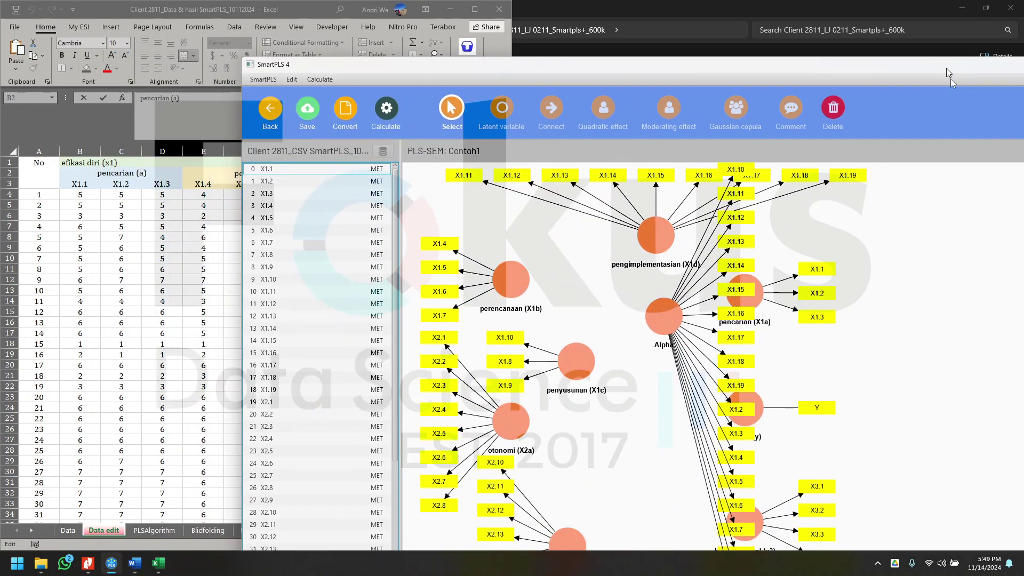
pyautogui.click(71, 172)
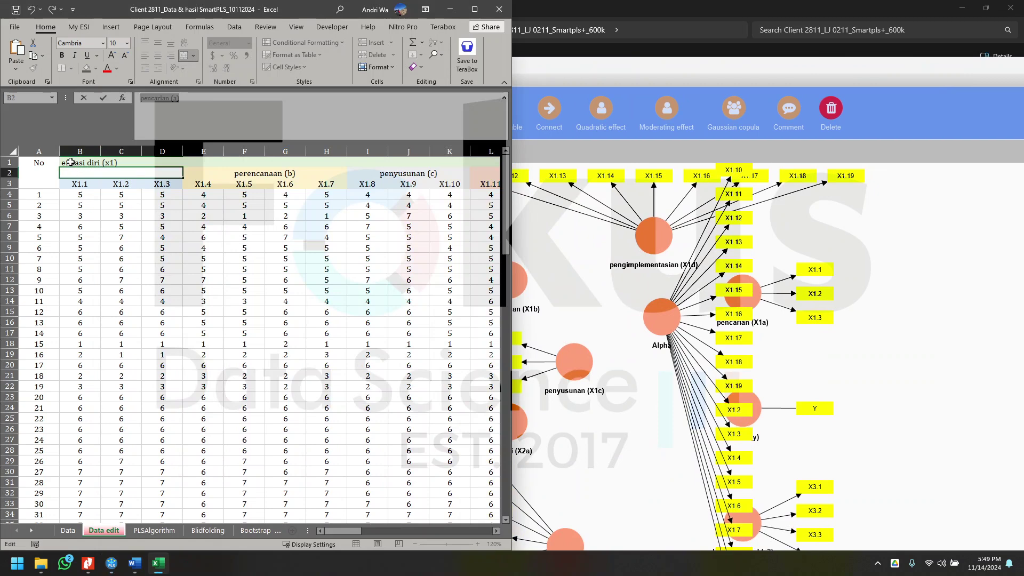
pyautogui.click(70, 162)
pyautogui.click(203, 101)
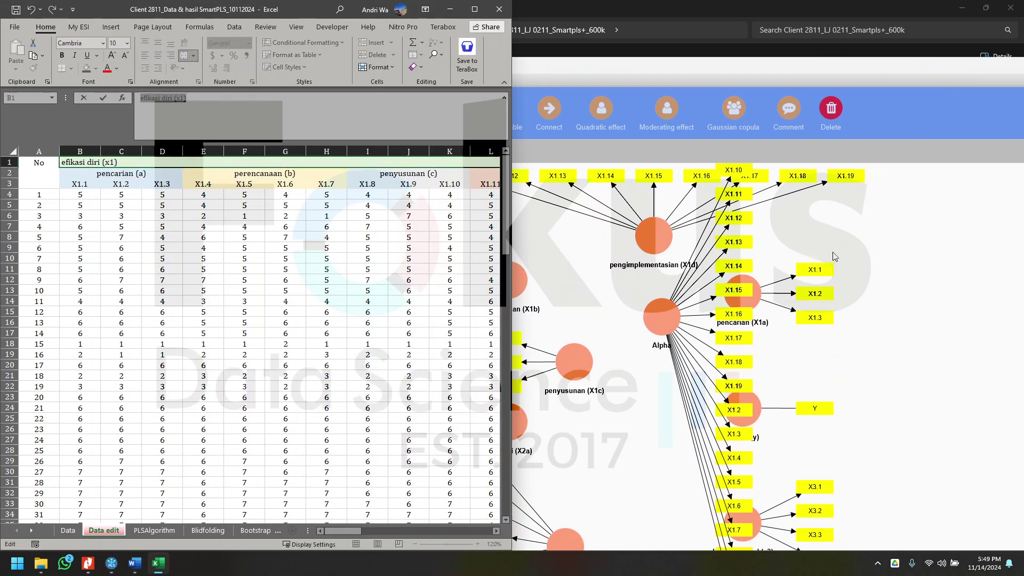
pyautogui.click(652, 322)
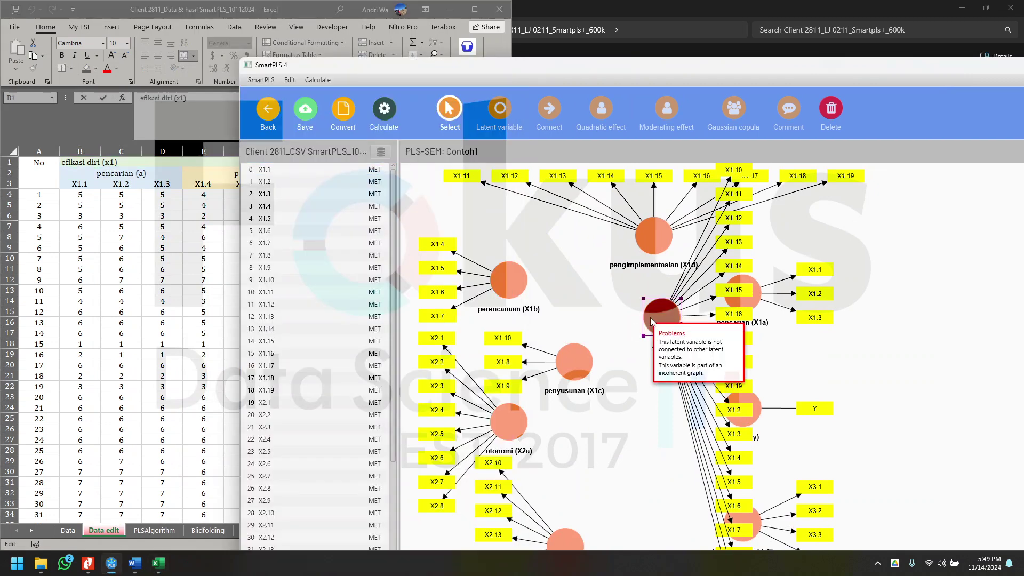
pyautogui.doubleClick(650, 318)
pyautogui.click(667, 251)
pyautogui.hotkey('ctrl', 'a')
pyautogui.write('efikasi diri (x1)')
pyautogui.click(815, 468)
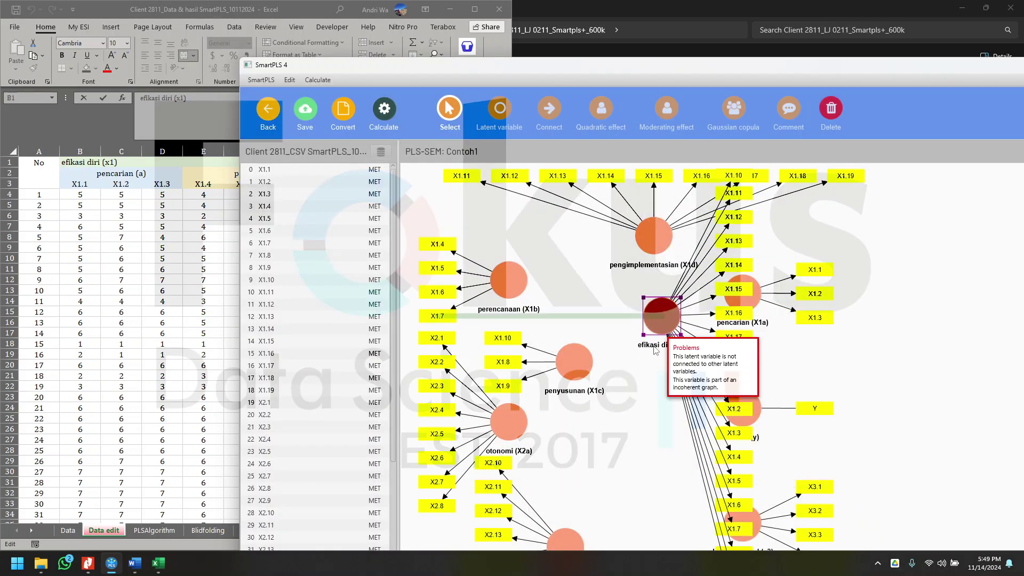
# Hide the indicators of efikasi diri (x1) and place the variable below pengimplementasian (X1d).
pyautogui.moveTo(657, 341); pyautogui.dragTo(650, 362)
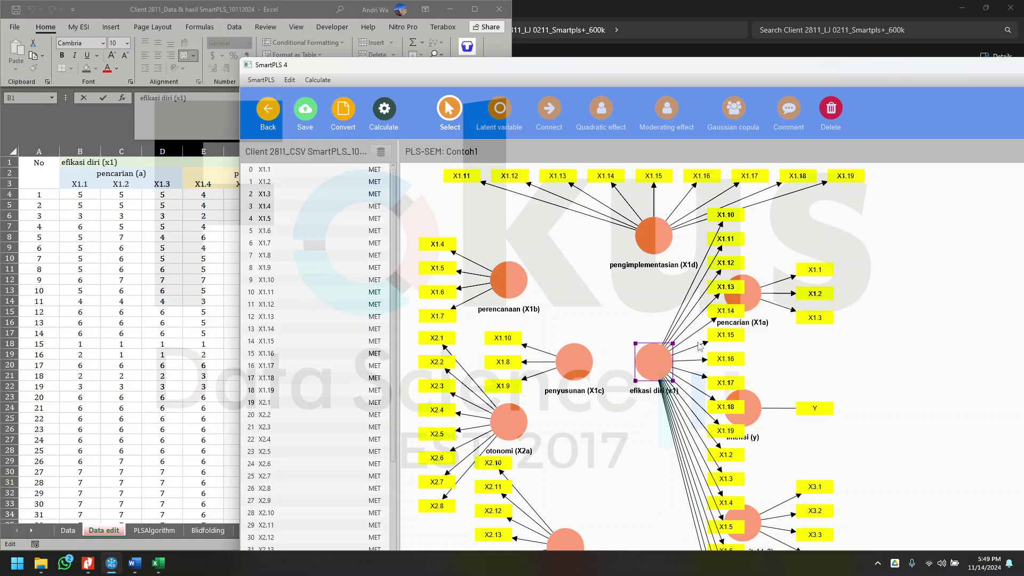
pyautogui.rightClick(649, 373)
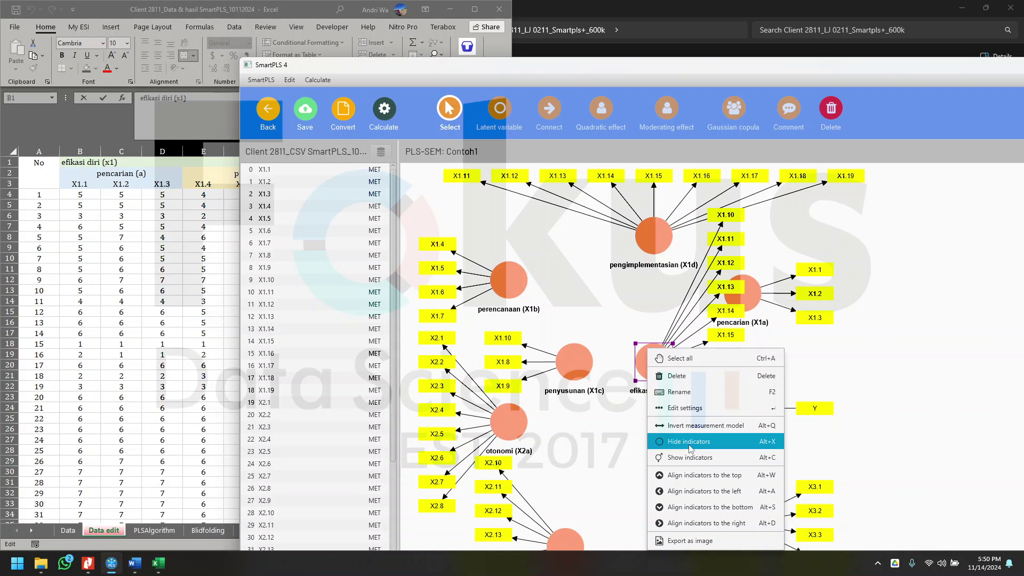
pyautogui.click(688, 440)
pyautogui.moveTo(661, 363); pyautogui.dragTo(653, 322)
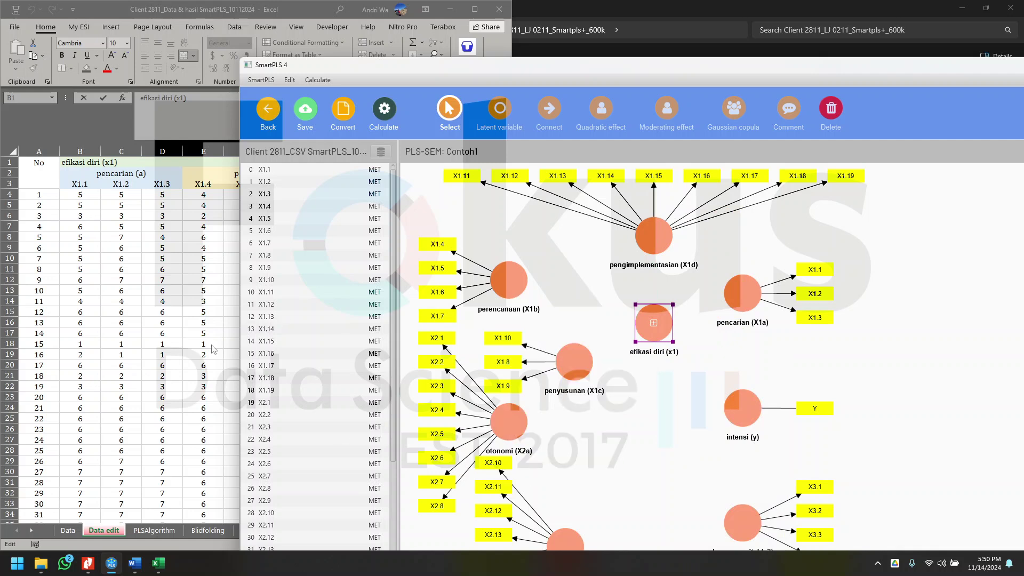
# Add a latent variable with all indicators X2.1 to X2.24 below efikasi diri (x1), keeping the suggested name Alpha.
pyautogui.click(272, 402)
pyautogui.scroll(-5, 286, 415)
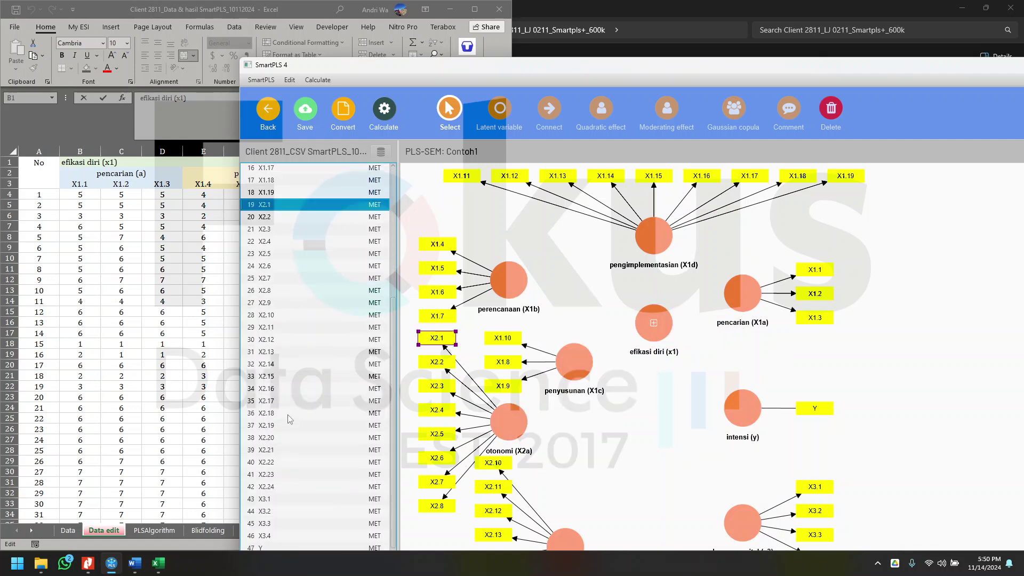
pyautogui.keyDown('shift'); pyautogui.click(281, 487); pyautogui.keyUp('shift')
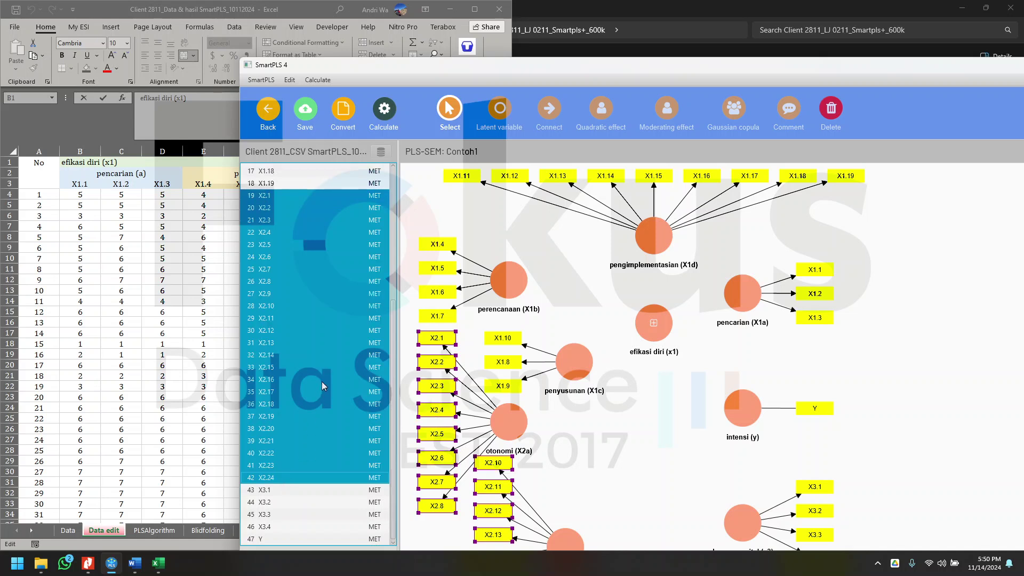
pyautogui.moveTo(302, 260); pyautogui.dragTo(647, 471)
pyautogui.write('Alpha')
pyautogui.press('Return')
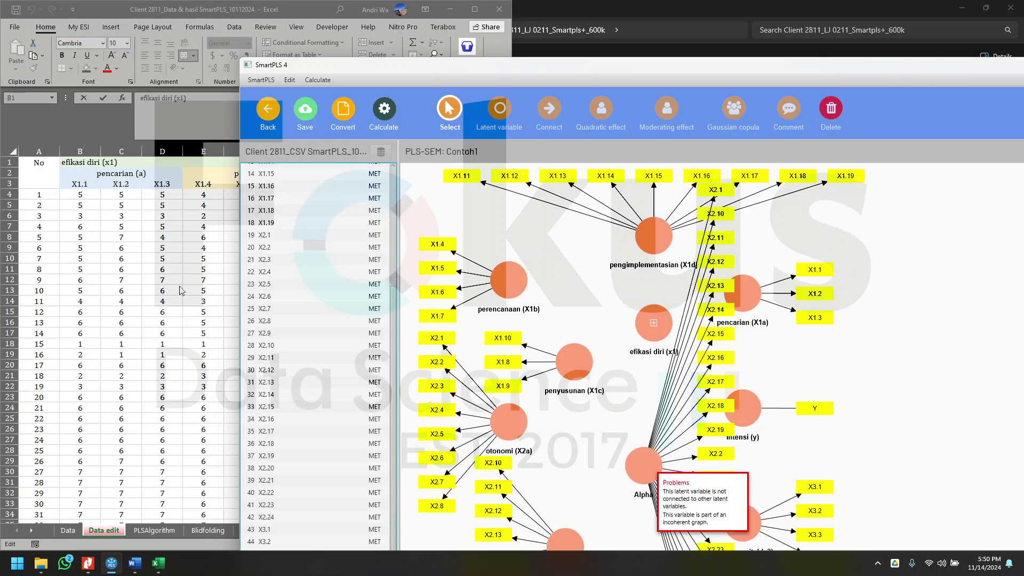
# Rename the latent variable measured by X2.1 to X2.24 as "motivasi (x2)", following the Excel header.
pyautogui.click(183, 275)
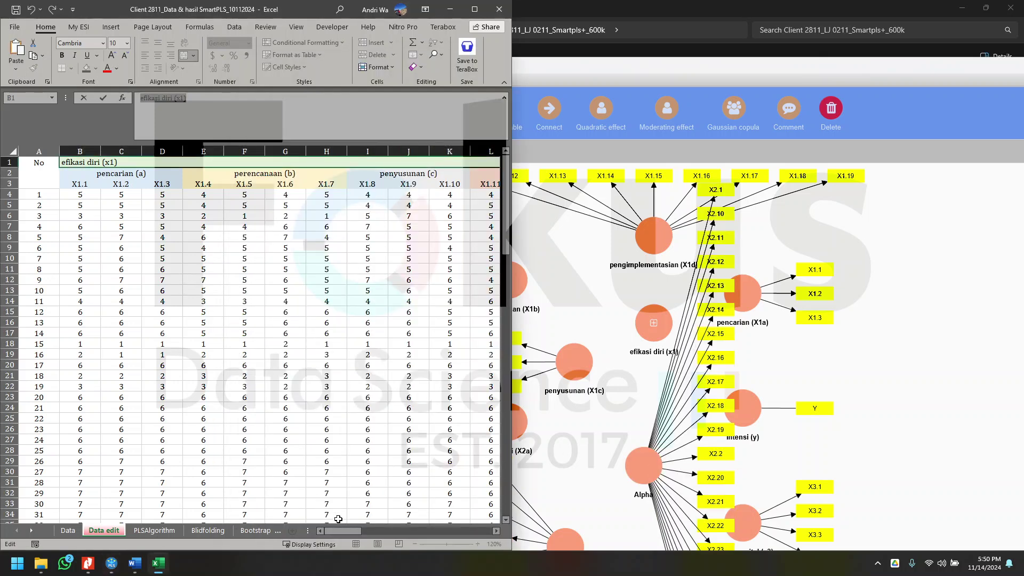
pyautogui.moveTo(338, 532); pyautogui.dragTo(396, 533)
pyautogui.click(241, 163)
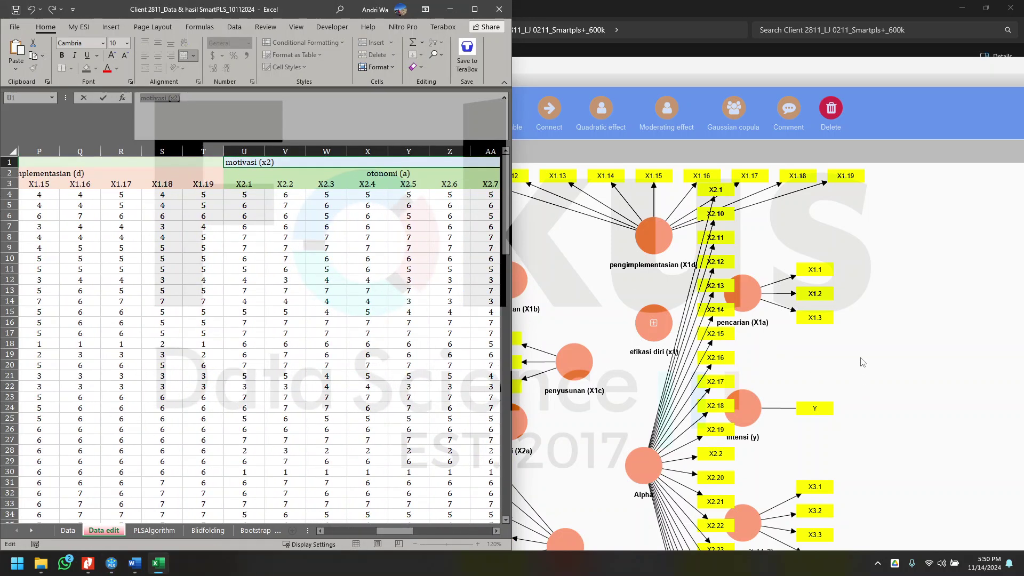
pyautogui.click(860, 372)
pyautogui.doubleClick(643, 467)
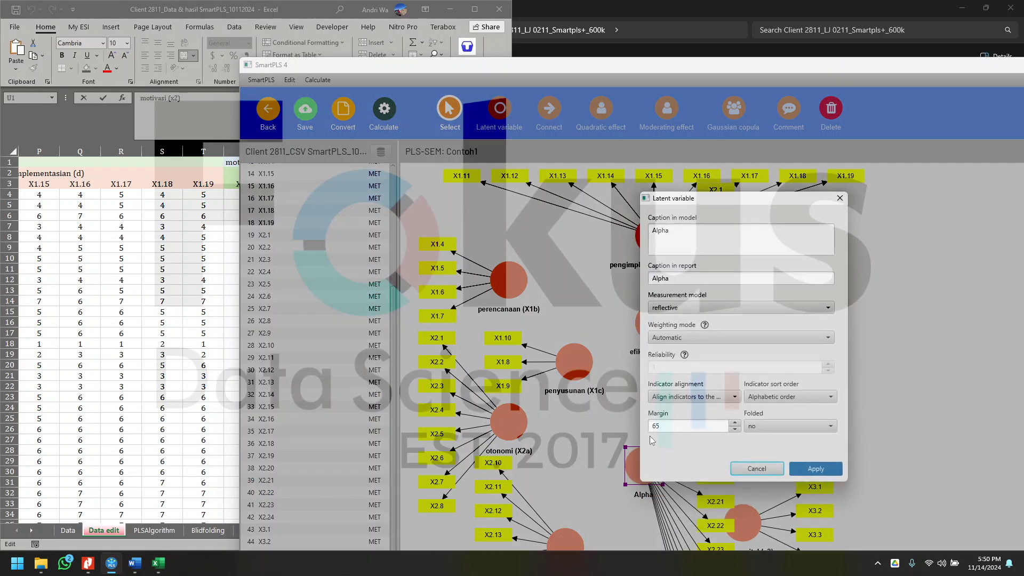
pyautogui.doubleClick(714, 236)
pyautogui.write('motivasi (x2)')
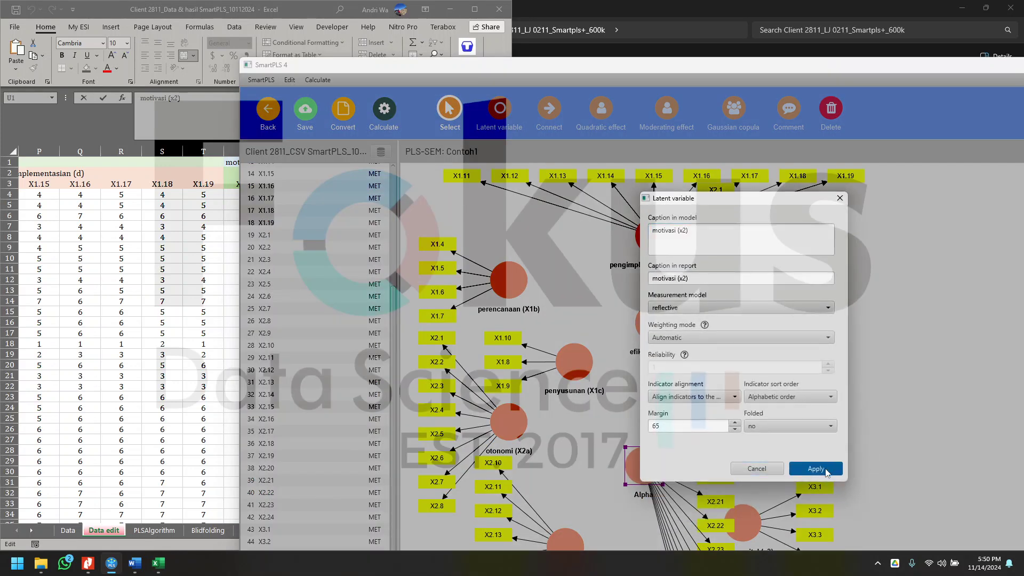
pyautogui.click(813, 468)
pyautogui.doubleClick(648, 470)
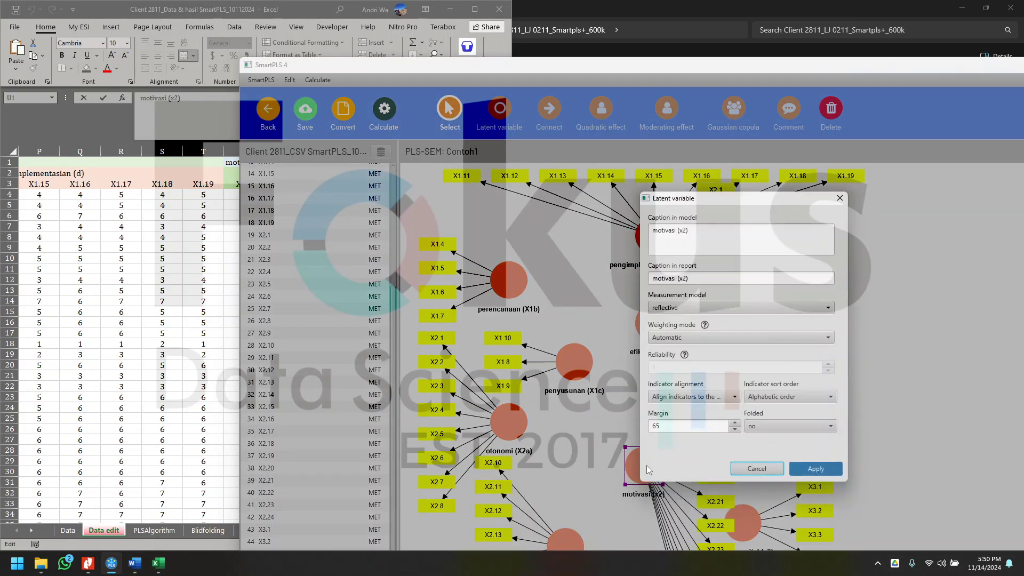
pyautogui.click(813, 468)
# Hide the indicators of motivasi (x2) and maximize the SmartPLS window.
pyautogui.rightClick(645, 470)
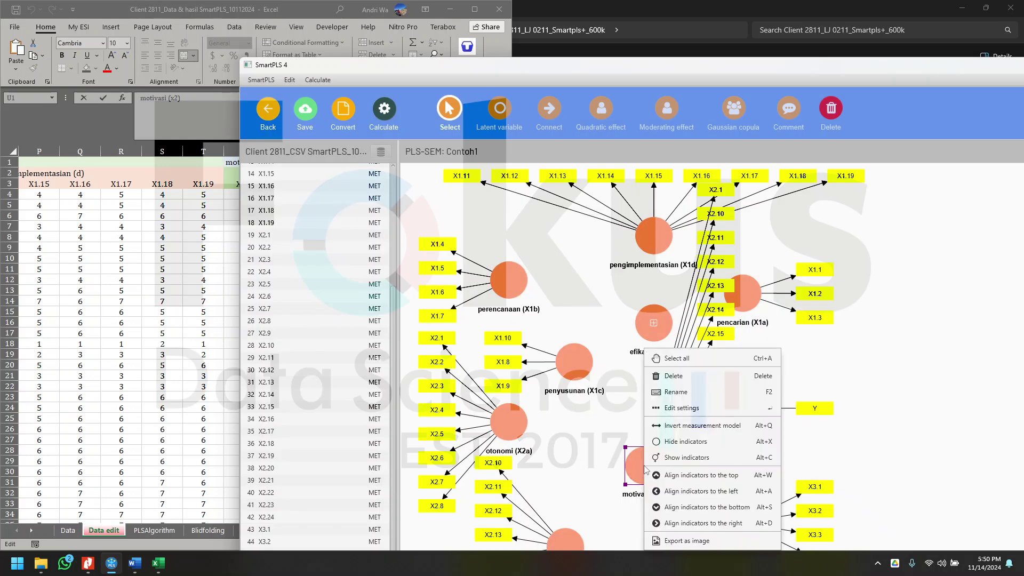
pyautogui.click(685, 442)
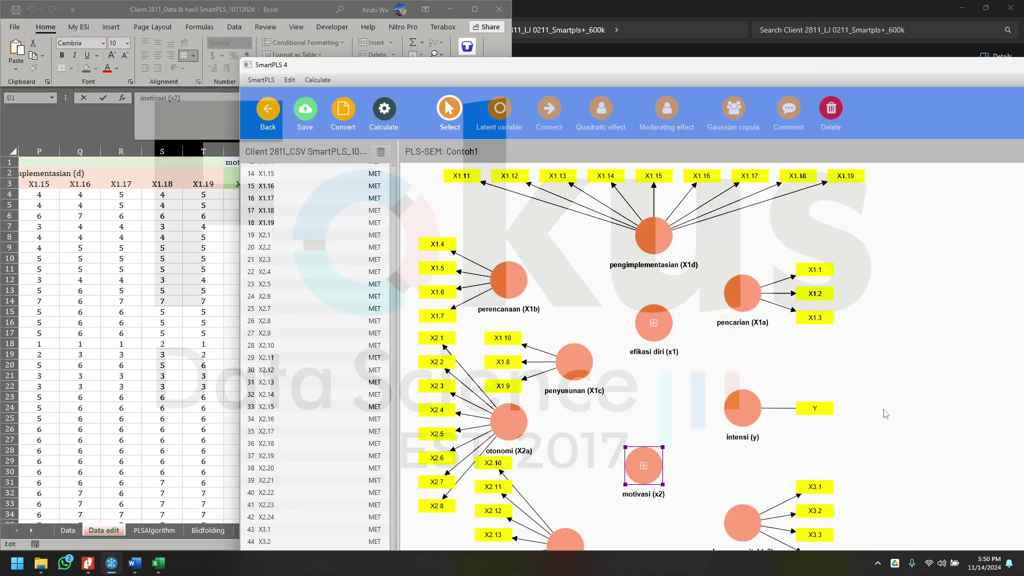
pyautogui.scroll(-2, 893, 320)
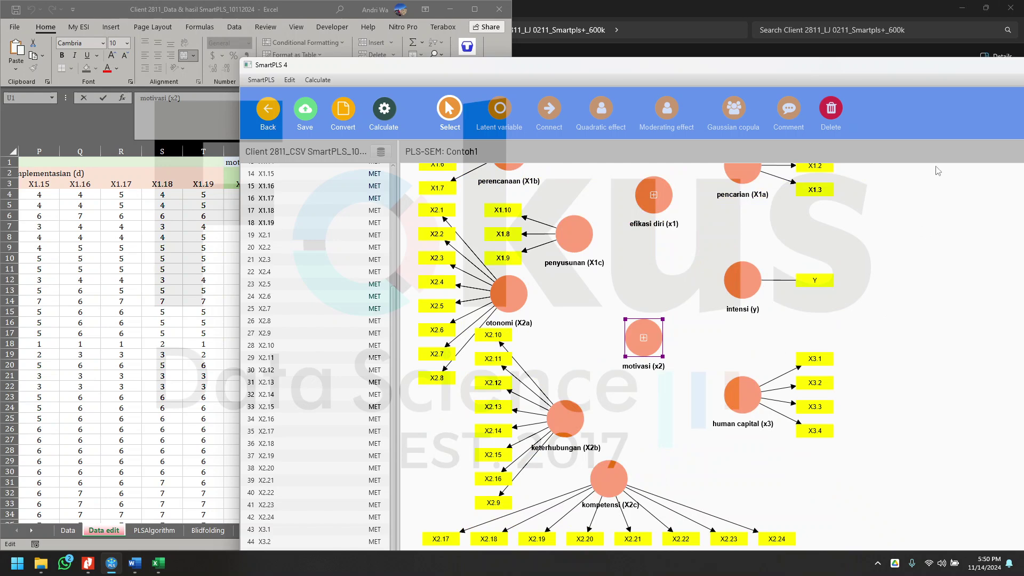
pyautogui.moveTo(885, 65); pyautogui.dragTo(788, 63)
pyautogui.doubleClick(874, 66)
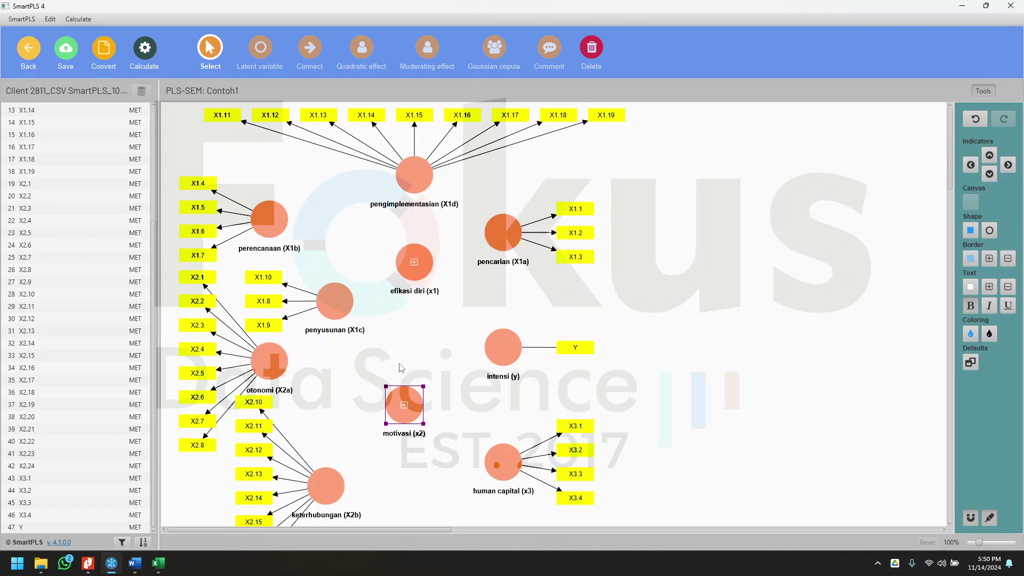
# Connect pencarian (X1a), pengimplementasian (X1d), perencanaan (X1b) and penyusunan (X1c) to efikasi diri (x1).
pyautogui.click(312, 53)
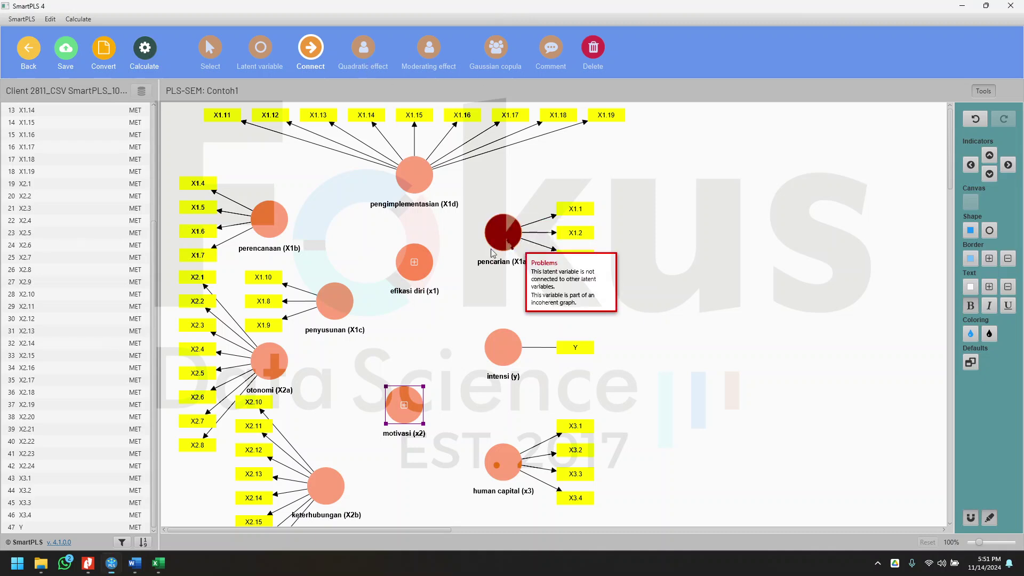
pyautogui.click(514, 249)
pyautogui.click(420, 241)
pyautogui.click(415, 176)
pyautogui.click(414, 252)
pyautogui.click(260, 227)
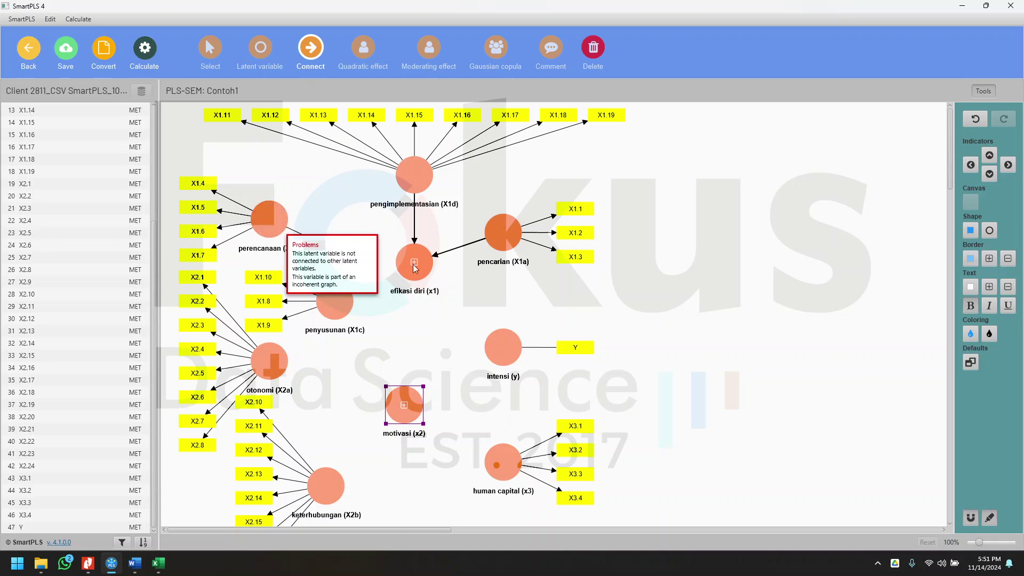
pyautogui.click(419, 260)
pyautogui.click(334, 300)
pyautogui.click(429, 267)
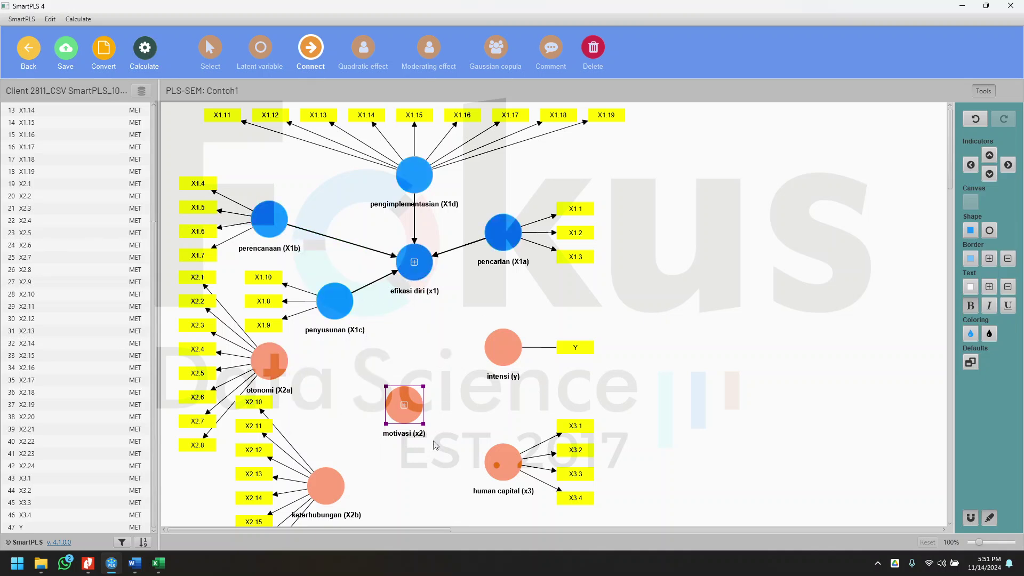
# Connect otonomi (X2a), keterhubungan (X2b) and kompetensi (X2c) to motivasi (x2).
pyautogui.click(273, 361)
pyautogui.click(397, 405)
pyautogui.click(325, 482)
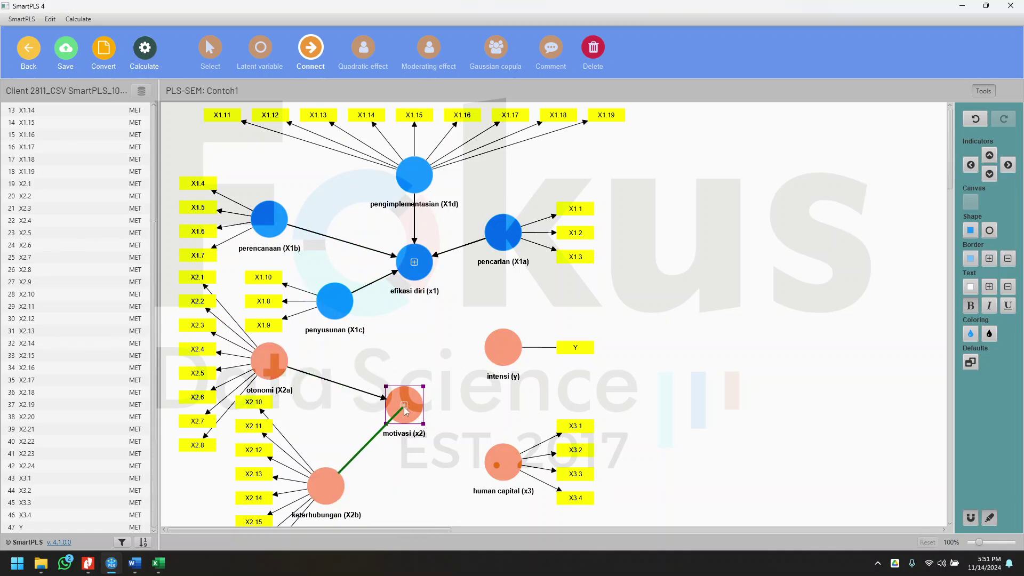
pyautogui.click(404, 408)
pyautogui.scroll(-2, 431, 485)
pyautogui.click(373, 483)
pyautogui.click(401, 346)
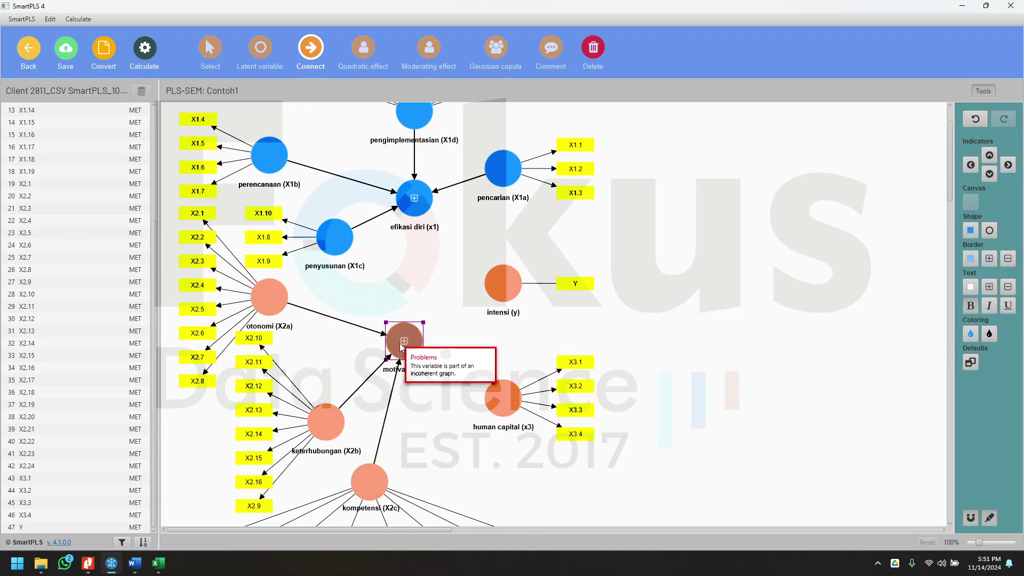
# Connect efikasi diri (x1), motivasi (x2) and human capital (x3) to intensi (y).
pyautogui.scroll(2, 323, 268)
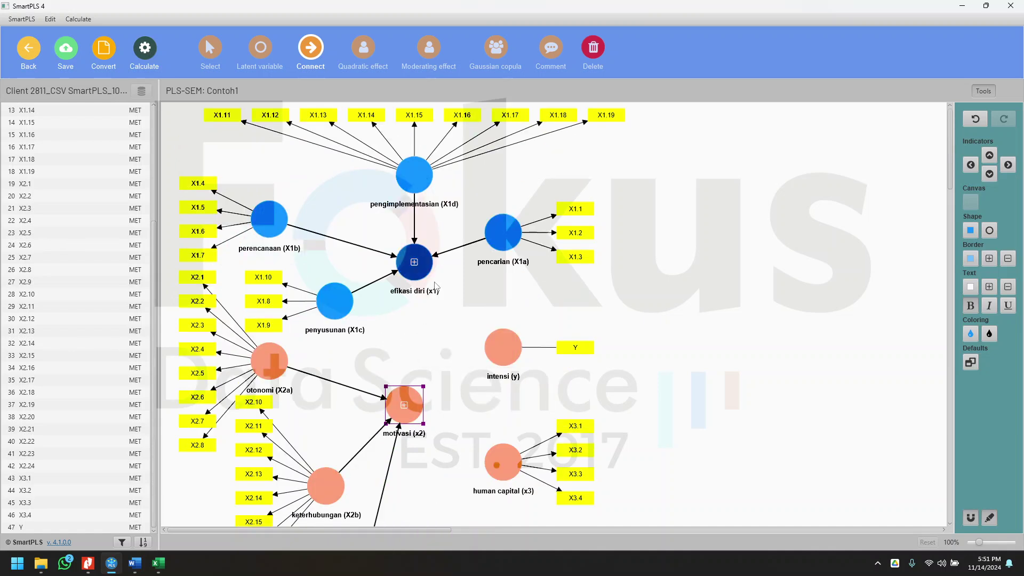
pyautogui.click(425, 268)
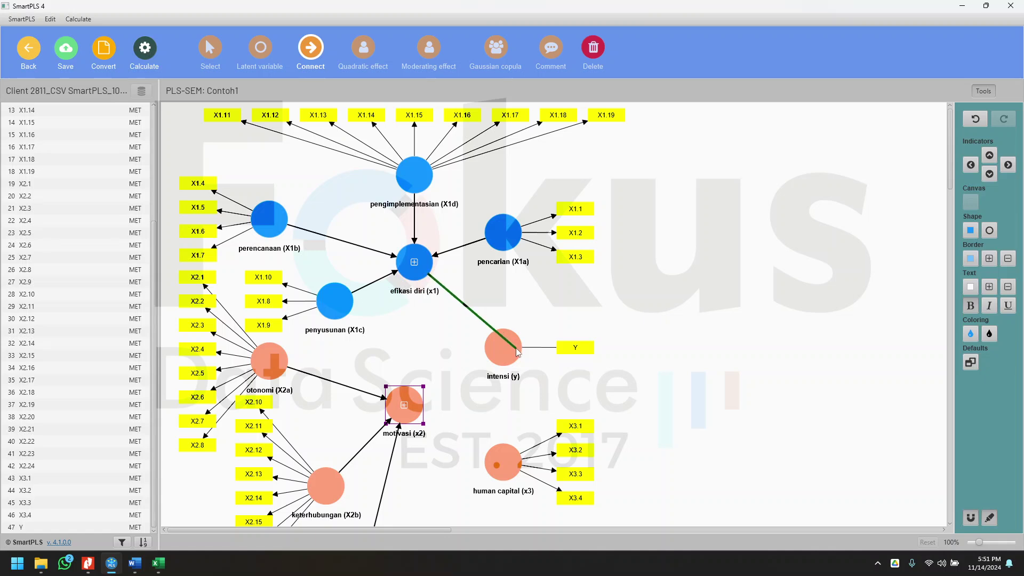
pyautogui.click(504, 345)
pyautogui.click(405, 405)
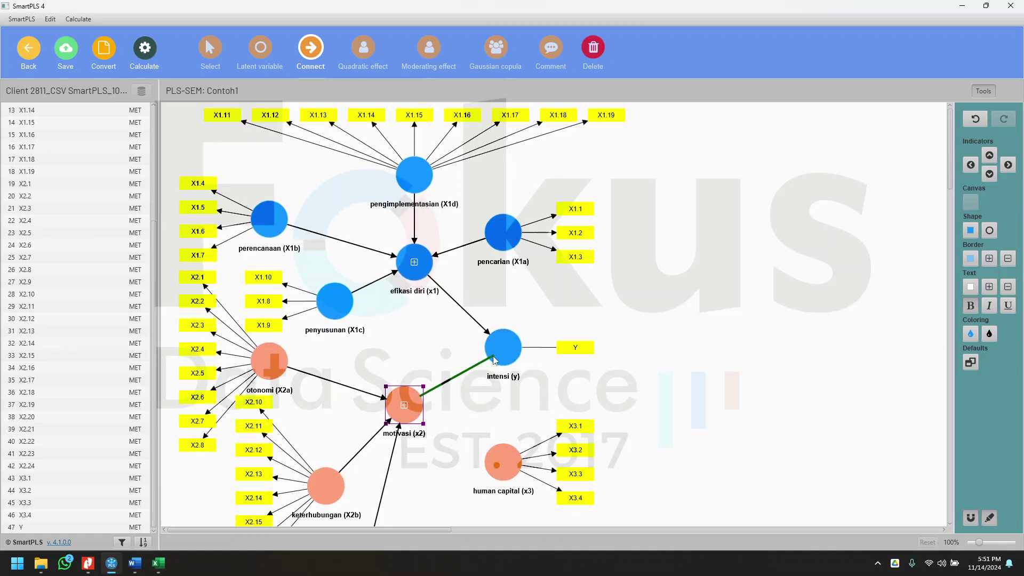
pyautogui.click(503, 347)
pyautogui.click(501, 464)
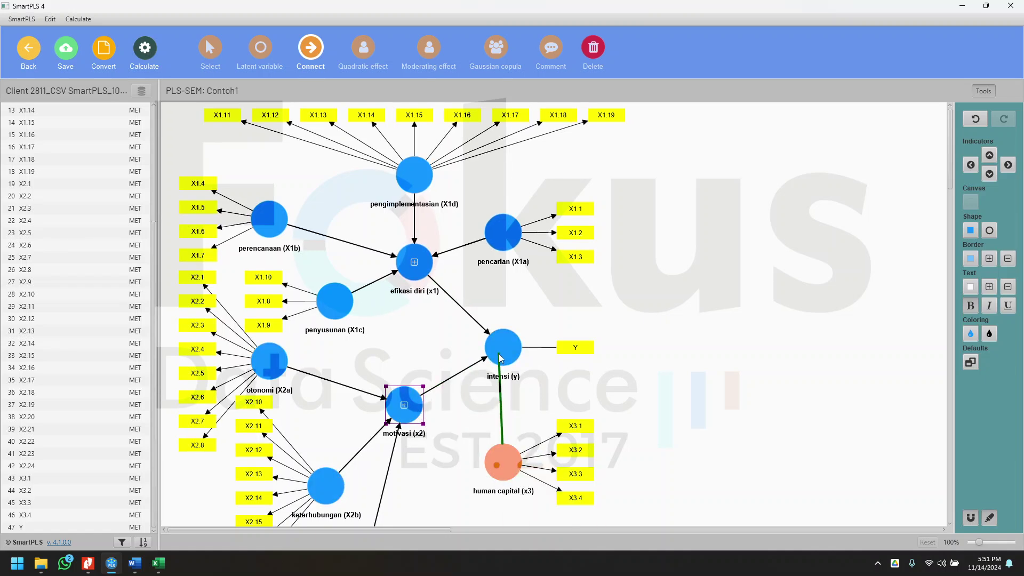
pyautogui.click(507, 339)
# Check the connected paths across the whole Contoh1 model and save it.
pyautogui.scroll(-2, 501, 352)
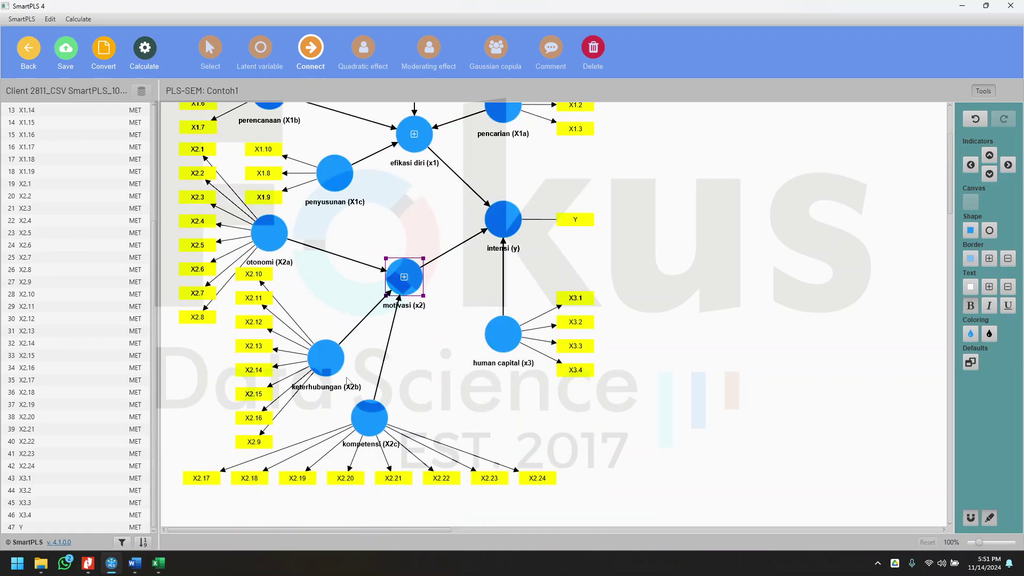
pyautogui.scroll(2, 442, 469)
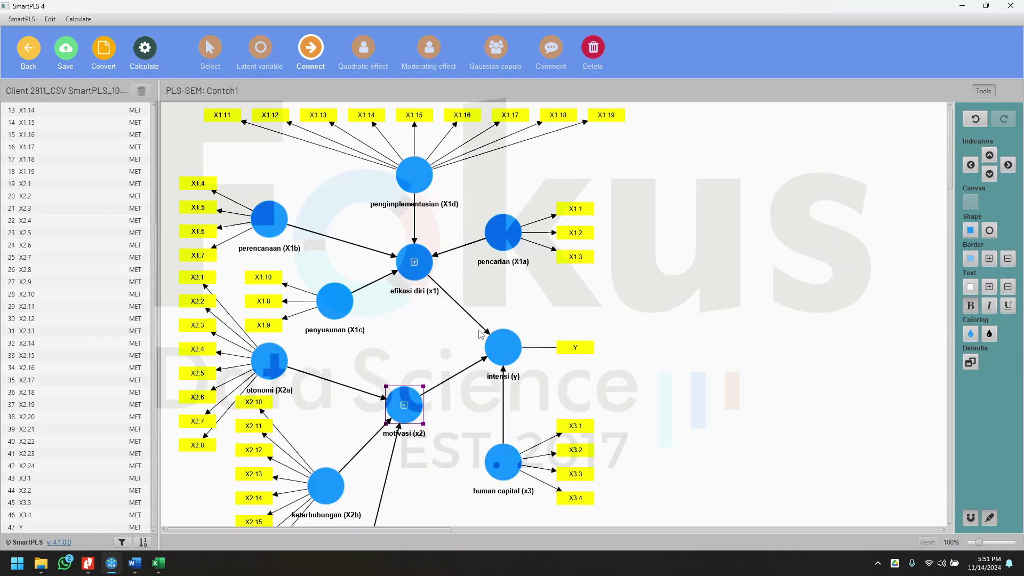
pyautogui.click(72, 50)
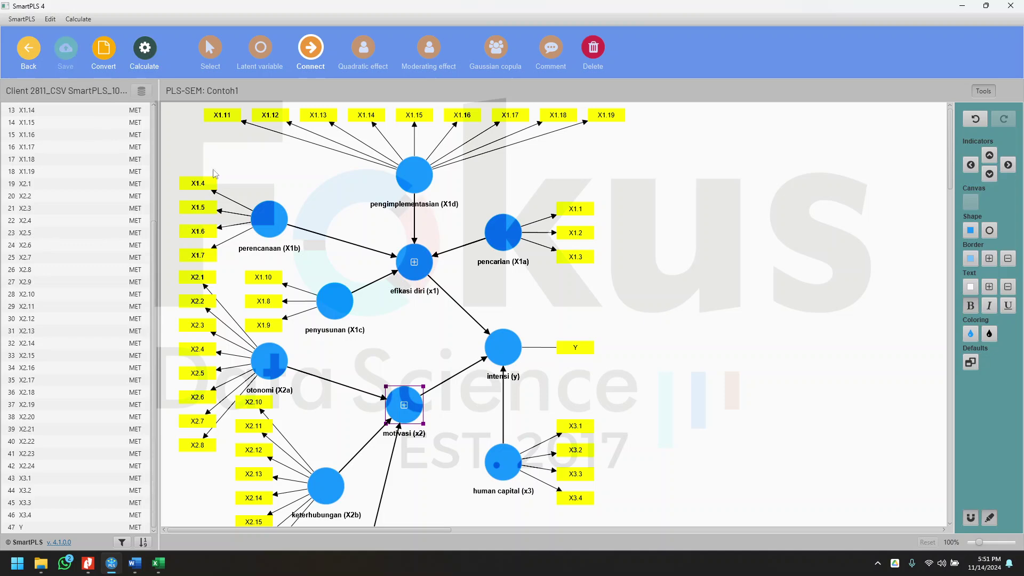
# Switch to the SmartPLS interpretation document in Word and examine the outer model path diagram and its validity section.
pyautogui.click(135, 563)
pyautogui.scroll(-10, 472, 415)
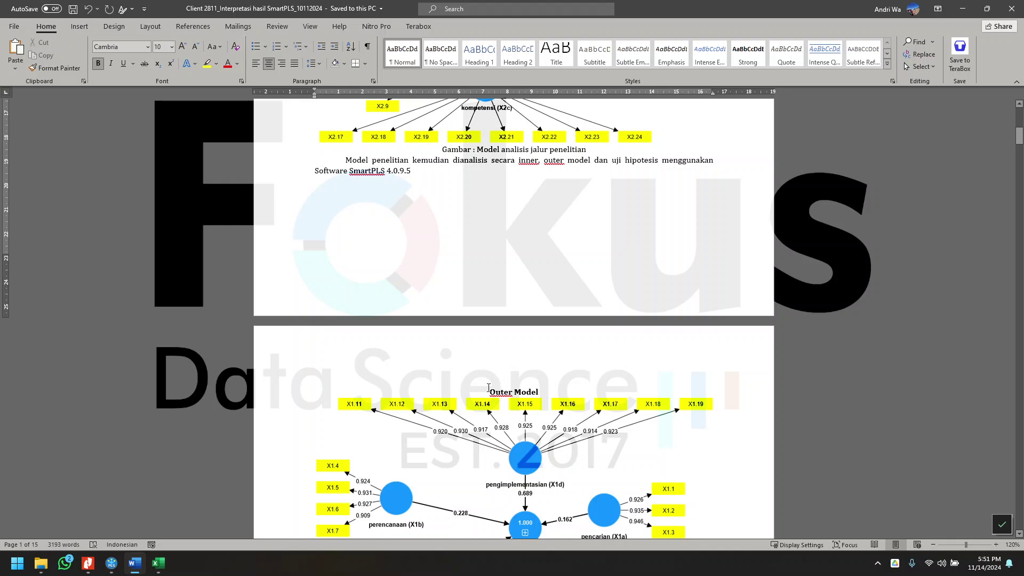
pyautogui.scroll(-15, 527, 405)
pyautogui.scroll(4, 528, 406)
pyautogui.scroll(4, 527, 406)
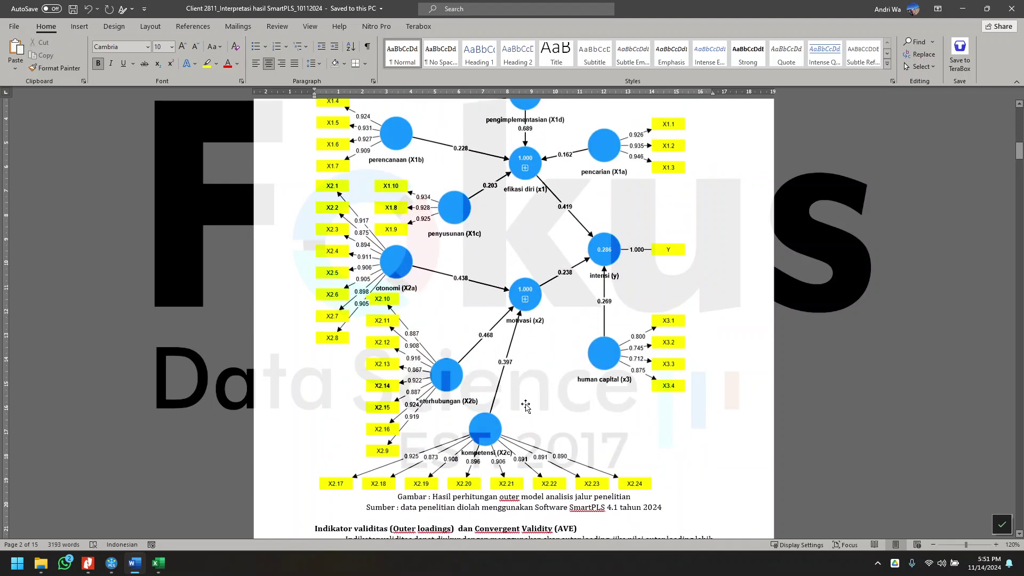
pyautogui.scroll(5, 526, 406)
pyautogui.scroll(-8, 519, 250)
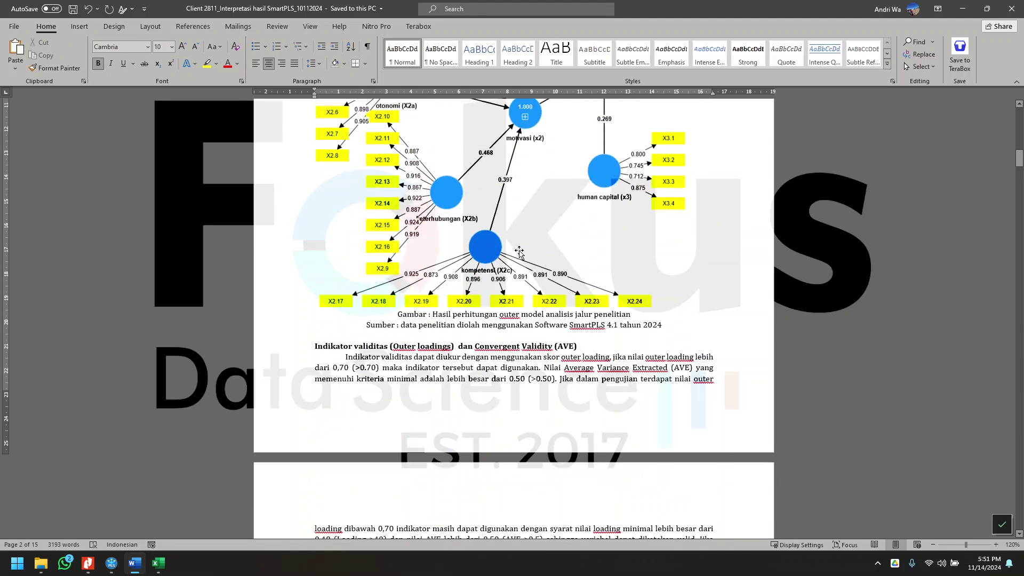
# Examine the interpretation document's validity and construct reliability sections, including the outer loadings and AVE tables, and the Outer Model diagram.
pyautogui.moveTo(373, 345); pyautogui.dragTo(543, 358)
pyautogui.click(391, 346)
pyautogui.scroll(-15, 518, 345)
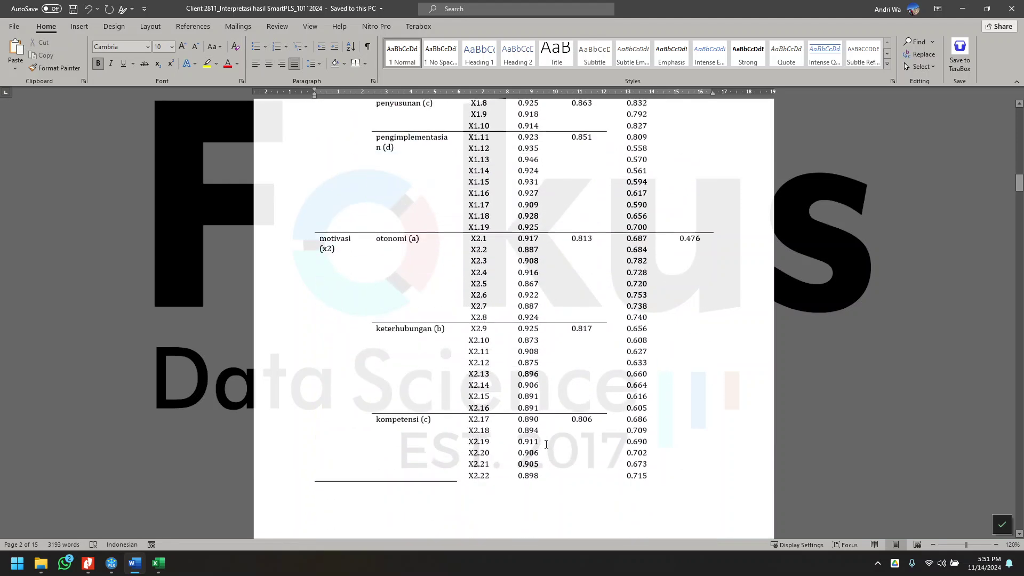
pyautogui.scroll(-3, 549, 443)
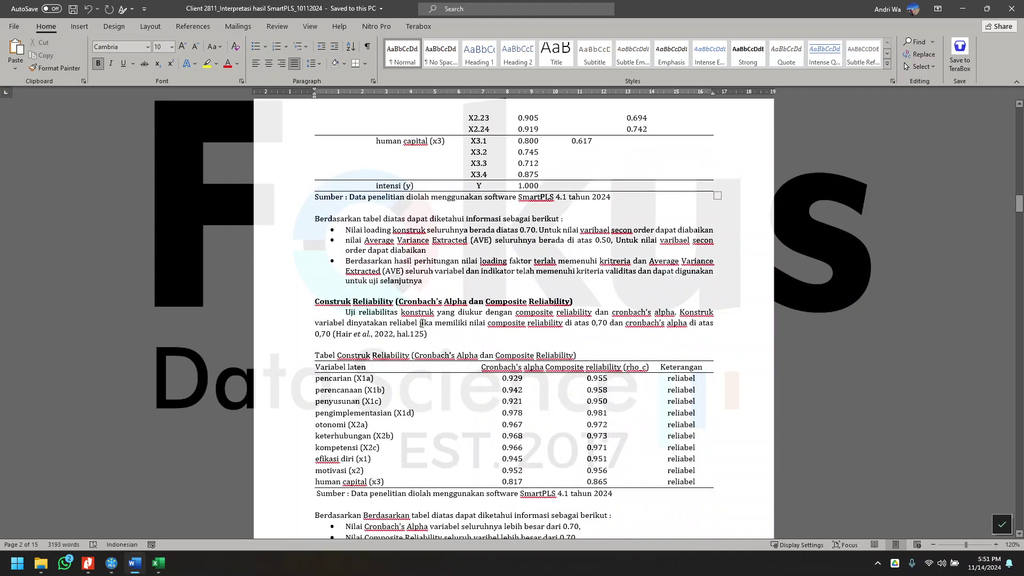
pyautogui.scroll(-3, 442, 373)
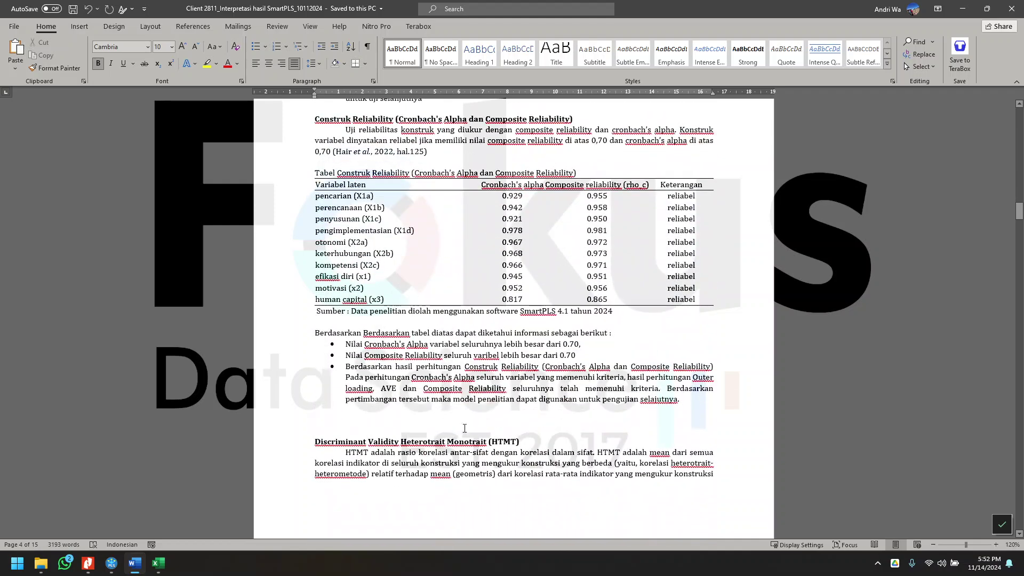
pyautogui.scroll(20, 463, 428)
pyautogui.scroll(2, 463, 408)
pyautogui.scroll(-4, 461, 416)
pyautogui.scroll(3, 453, 417)
pyautogui.scroll(-8, 452, 417)
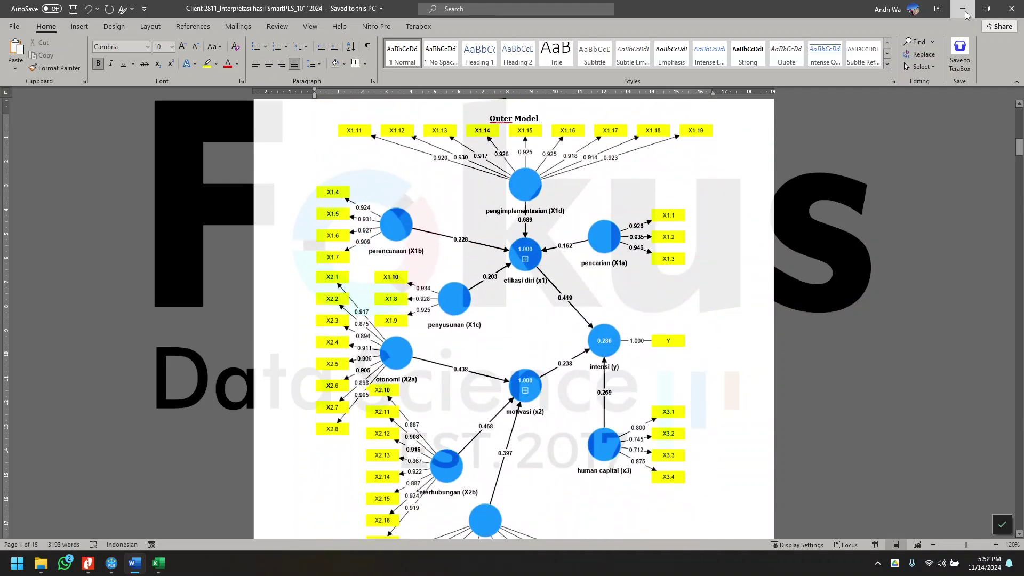
# Return to SmartPLS and run the PLS-SEM algorithm on the Contoh1 model with Path weighting, Standardized results and Default initial weights.
pyautogui.click(962, 10)
pyautogui.click(144, 48)
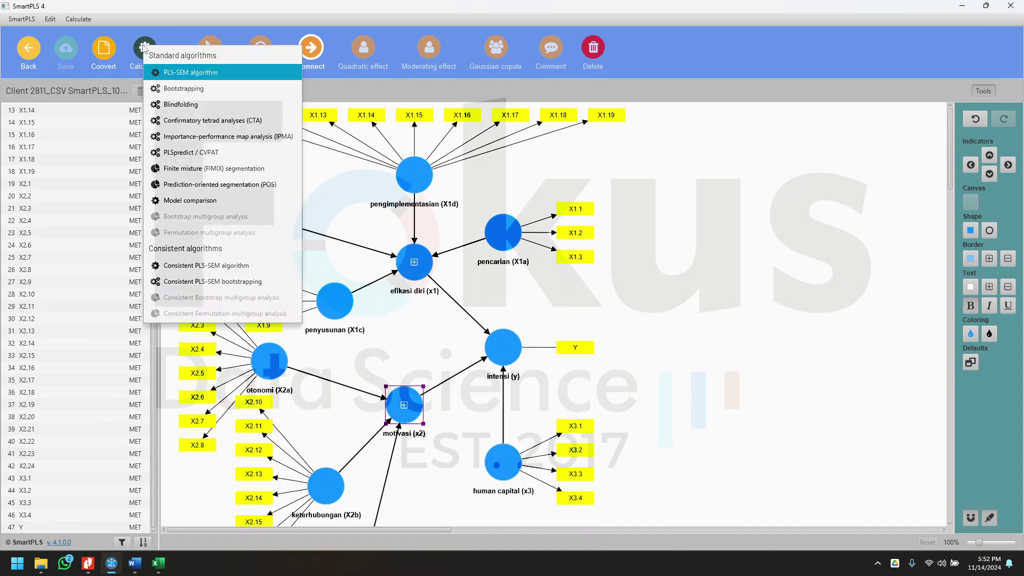
pyautogui.click(230, 79)
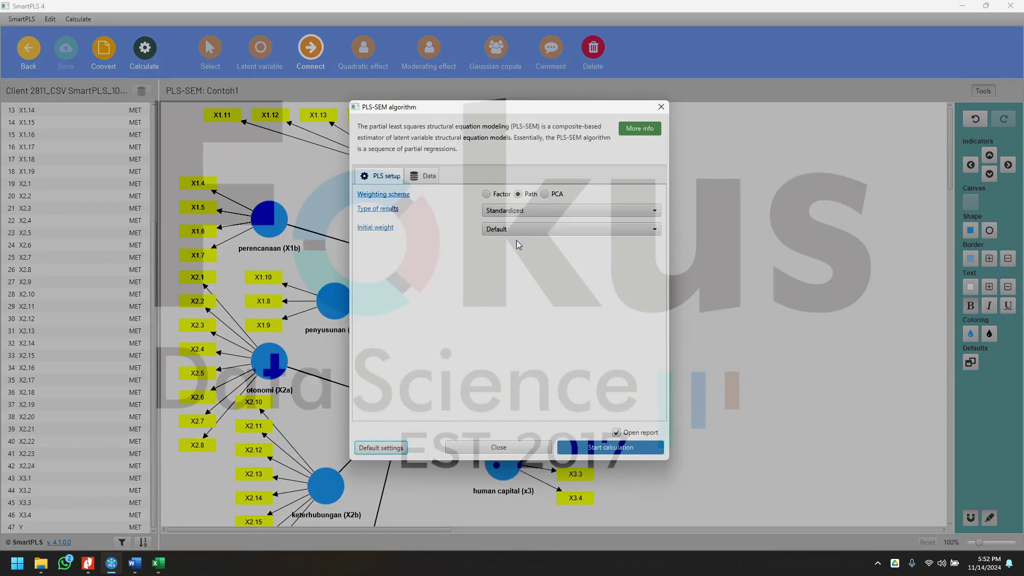
pyautogui.click(611, 450)
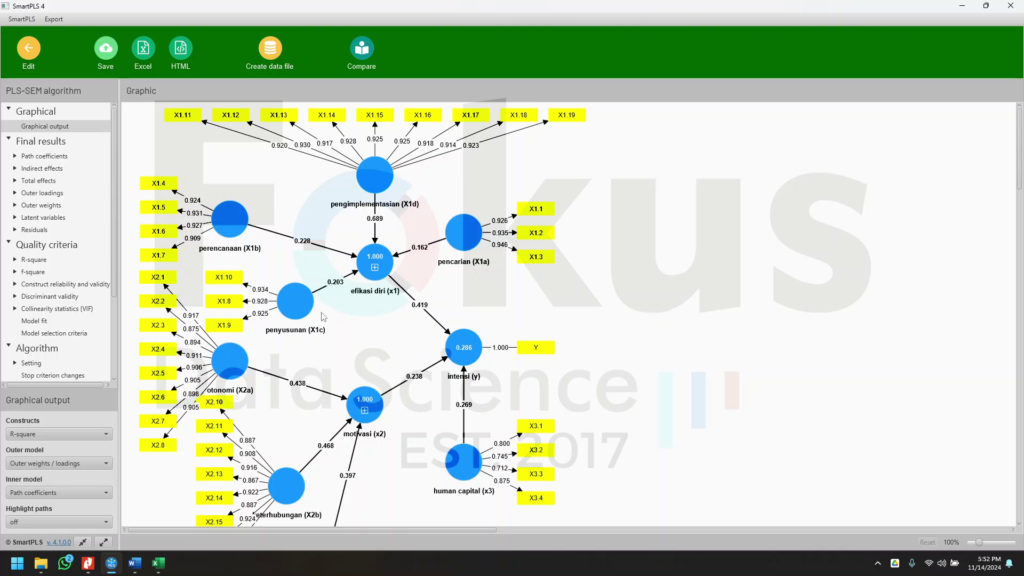
pyautogui.moveTo(314, 320)
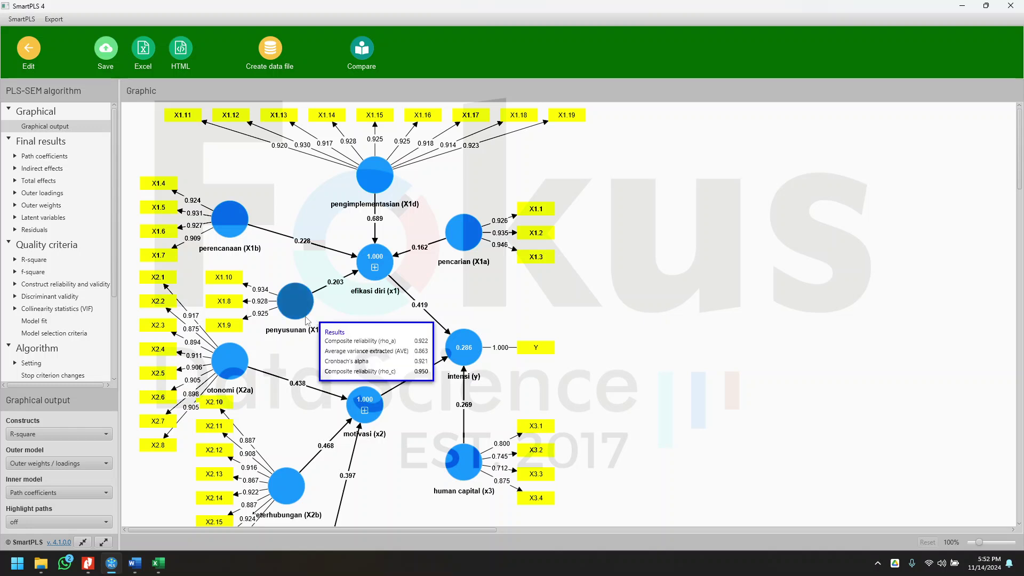
# Save the calculation report in the Contoh project under the name PLSAlgorithm.
pyautogui.click(103, 51)
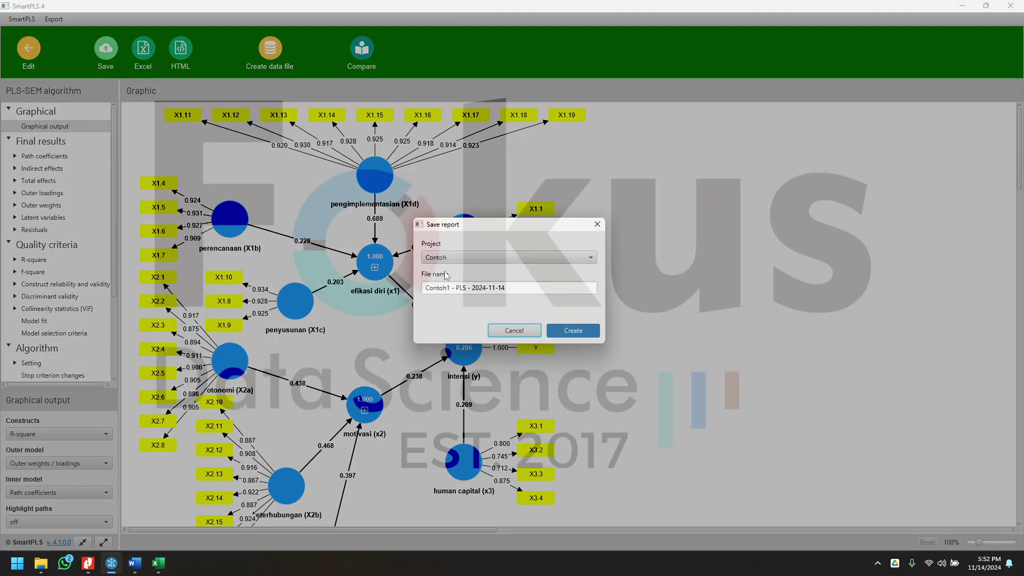
pyautogui.tripleClick(509, 289)
pyautogui.press('BackSpace')
pyautogui.write('PLSAlgorithm')
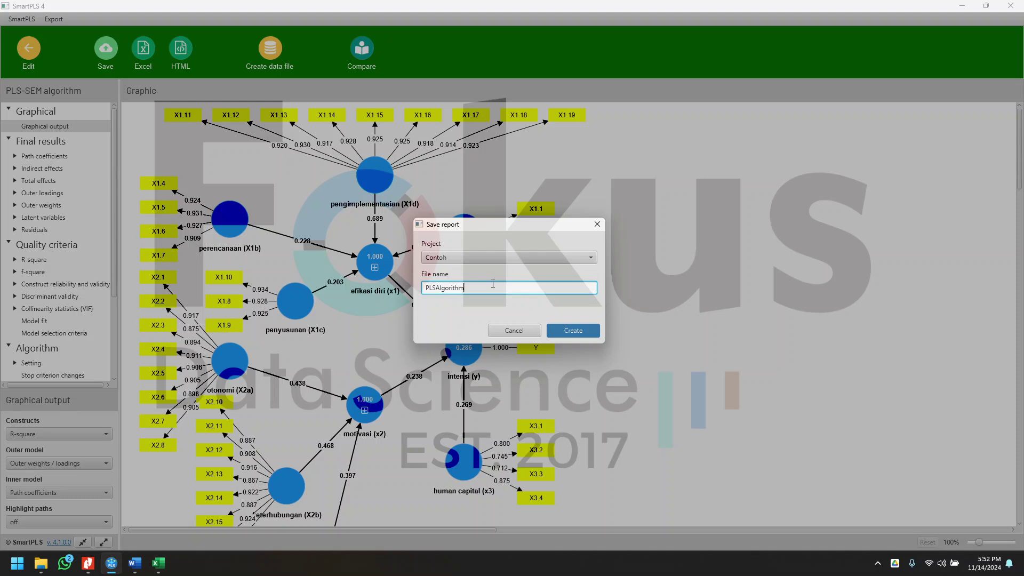
pyautogui.click(575, 328)
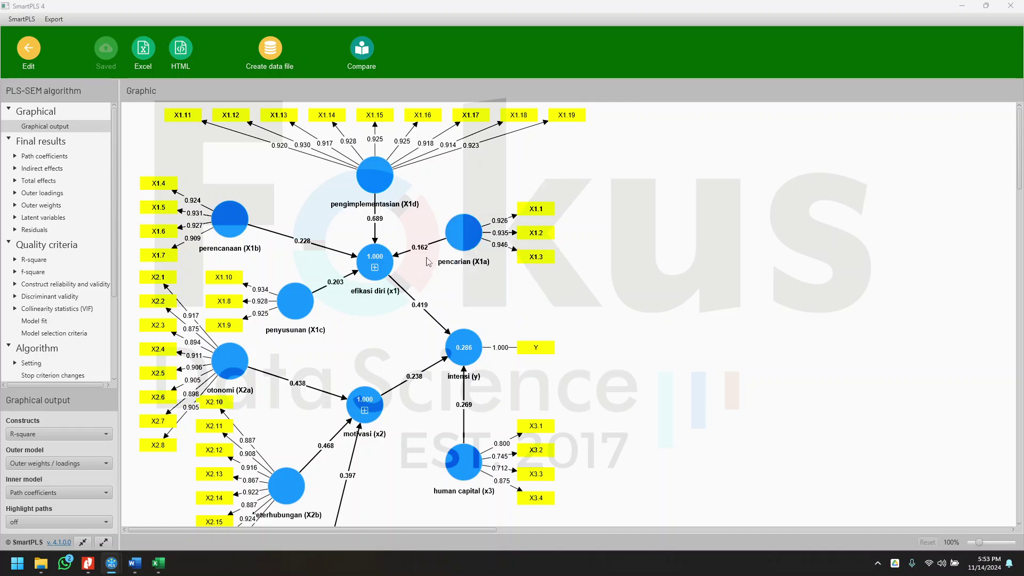
# Switch to File Explorer and check the exported image and Excel workbook in the PLSAlgorithm results folder.
pyautogui.click(41, 563)
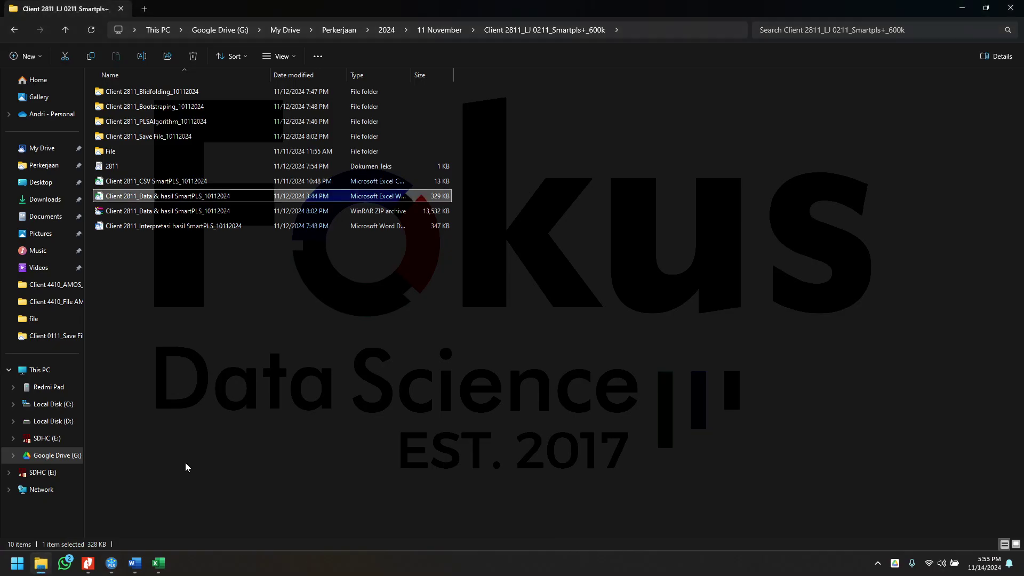
pyautogui.click(179, 93)
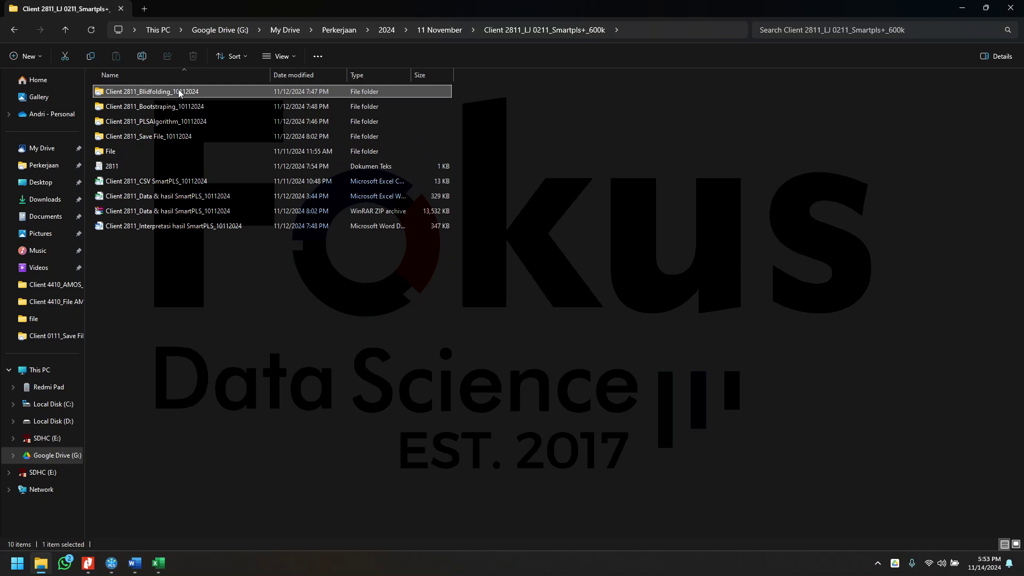
pyautogui.doubleClick(175, 121)
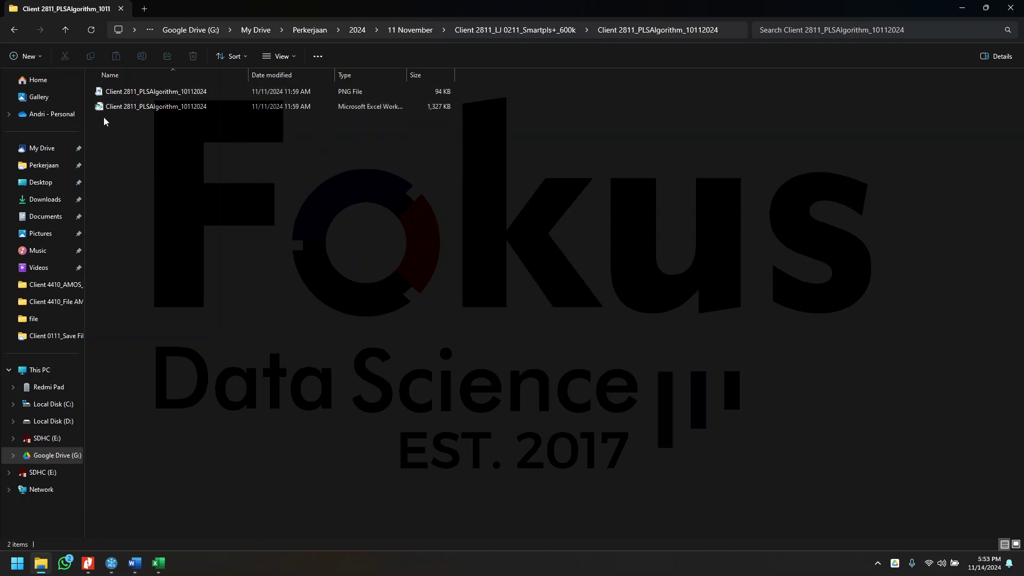
pyautogui.click(961, 8)
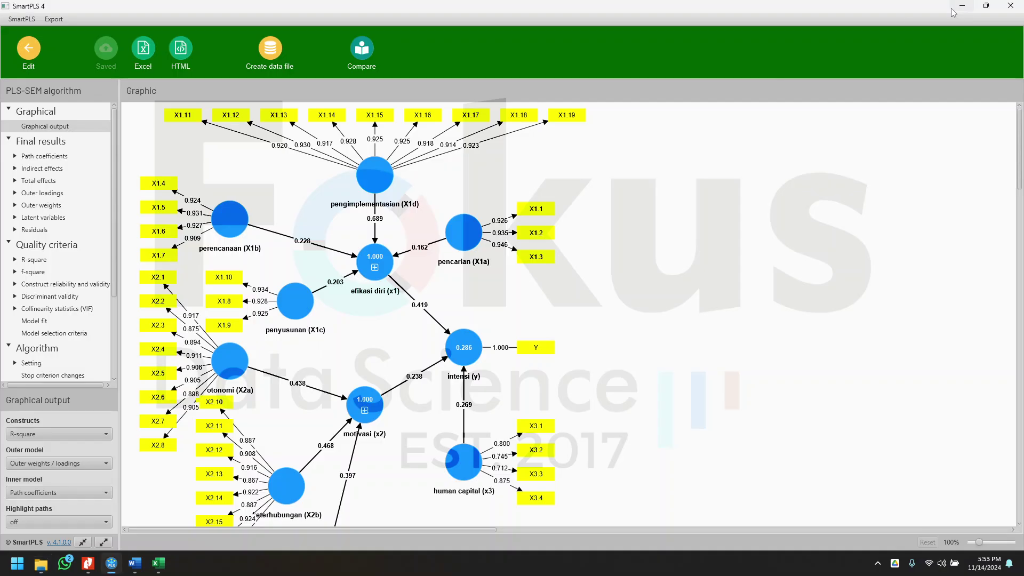
pyautogui.click(143, 50)
pyautogui.click(623, 353)
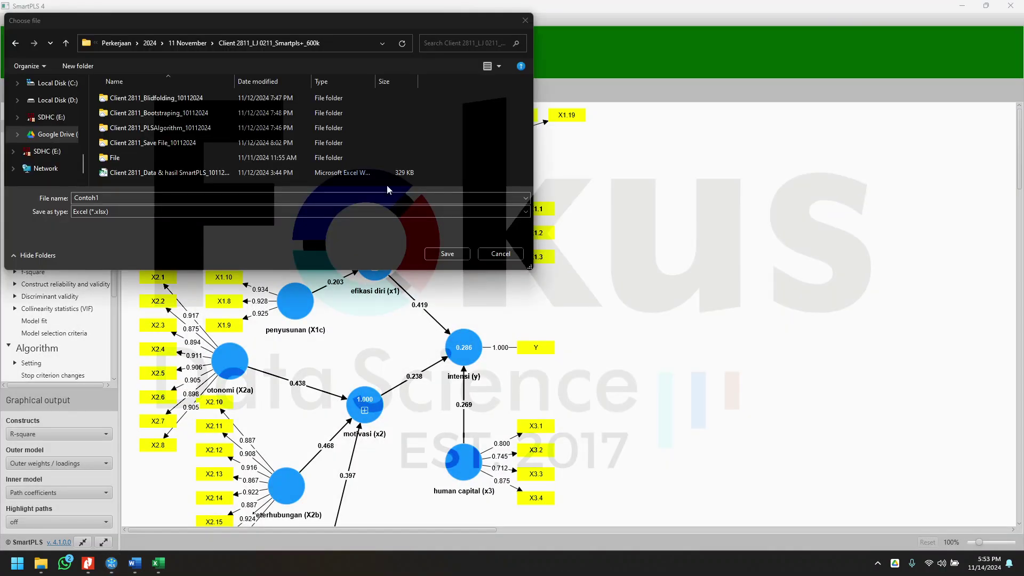
pyautogui.doubleClick(166, 198)
pyautogui.press('BackSpace')
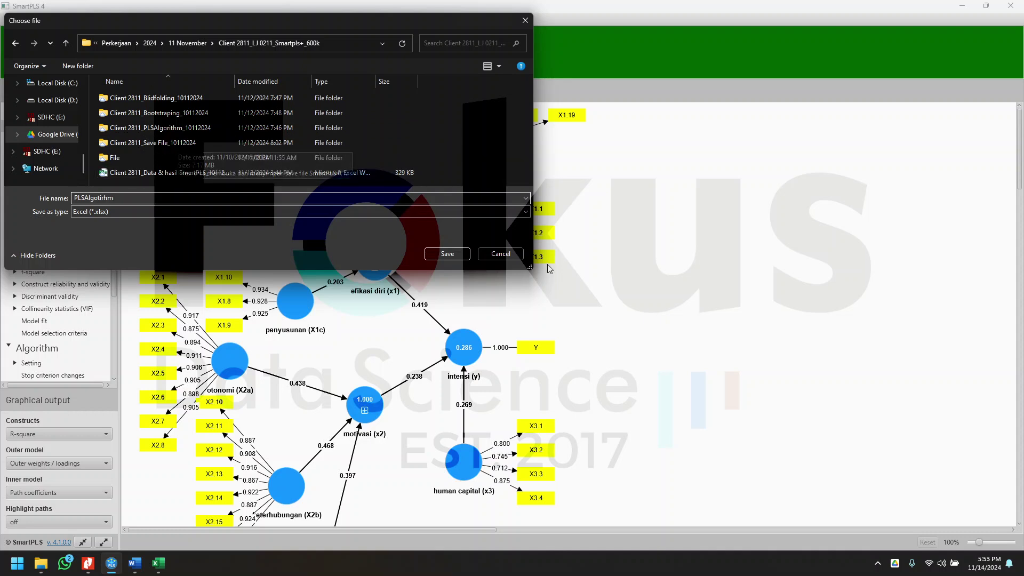
pyautogui.click(509, 255)
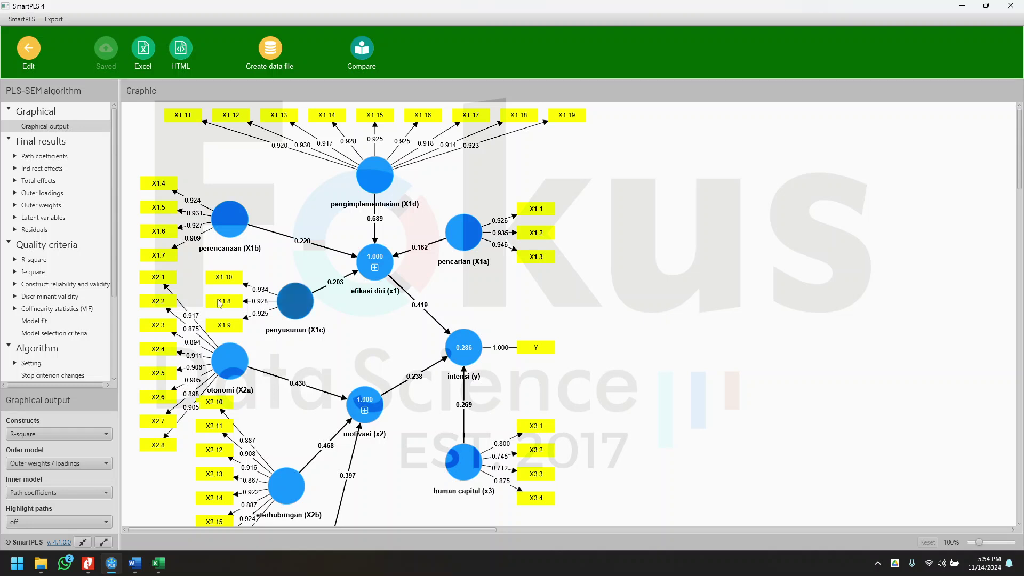
# Examine the outer loadings matrix for the first-order dimensions and the second-order variables efikasi diri (x1) and motivasi (x2).
pyautogui.click(44, 195)
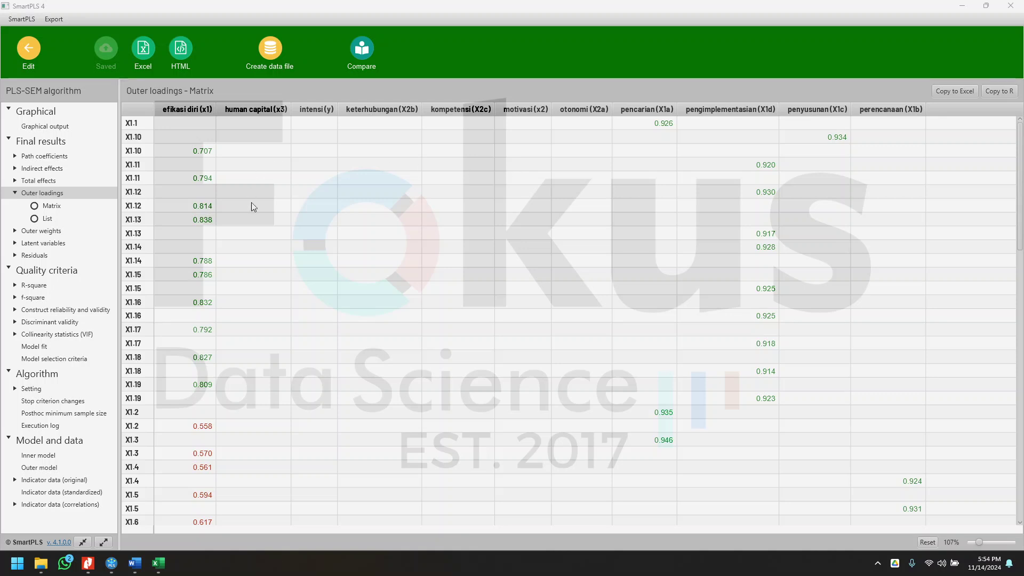
pyautogui.scroll(-3, 256, 218)
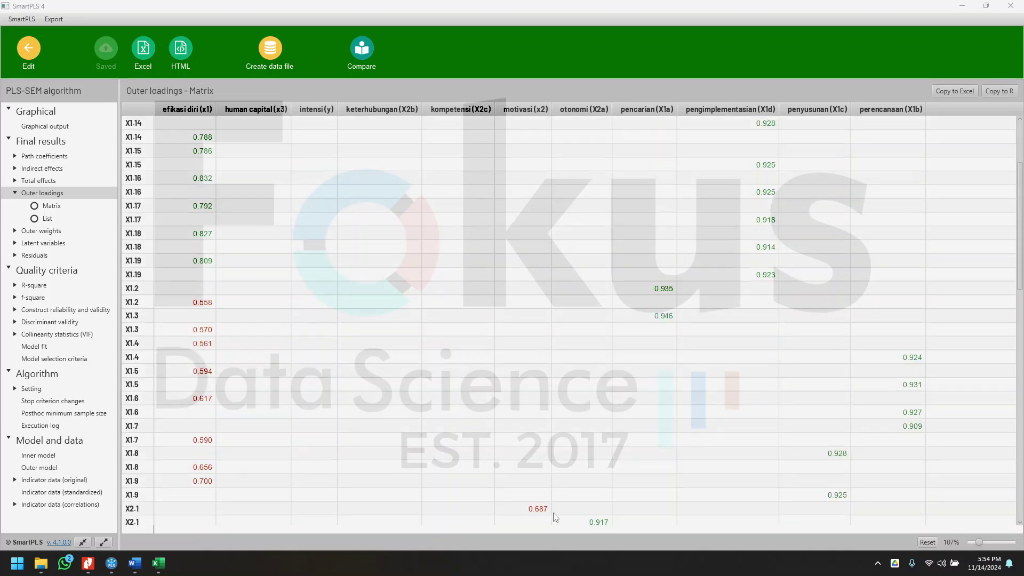
pyautogui.scroll(3, 214, 344)
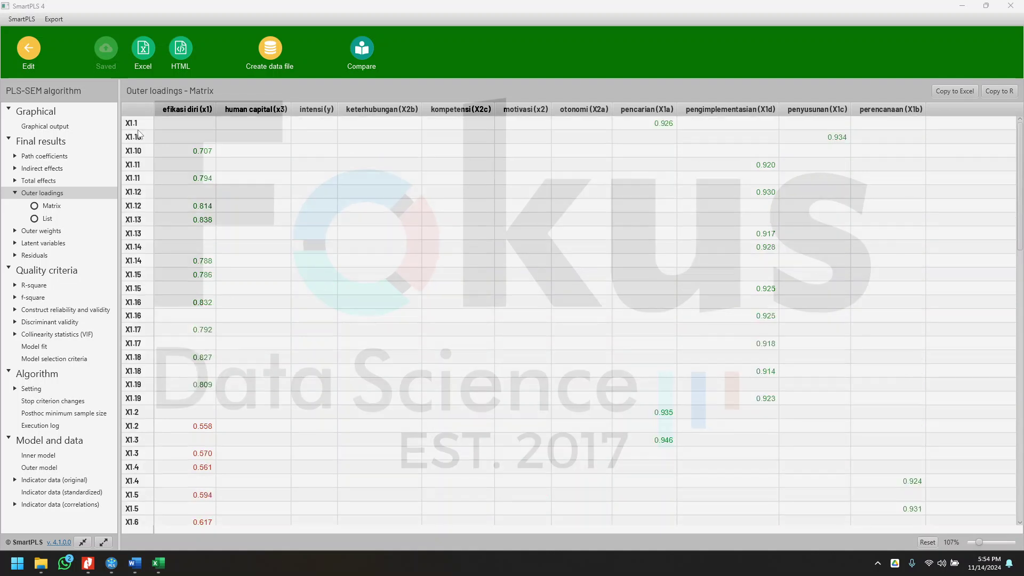
pyautogui.scroll(-6, 504, 413)
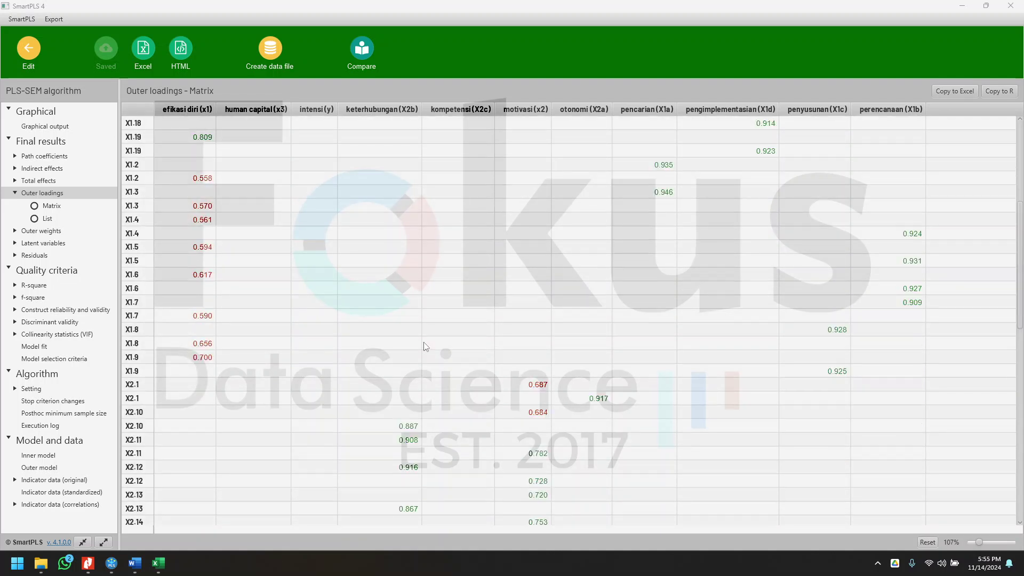
pyautogui.scroll(3, 208, 199)
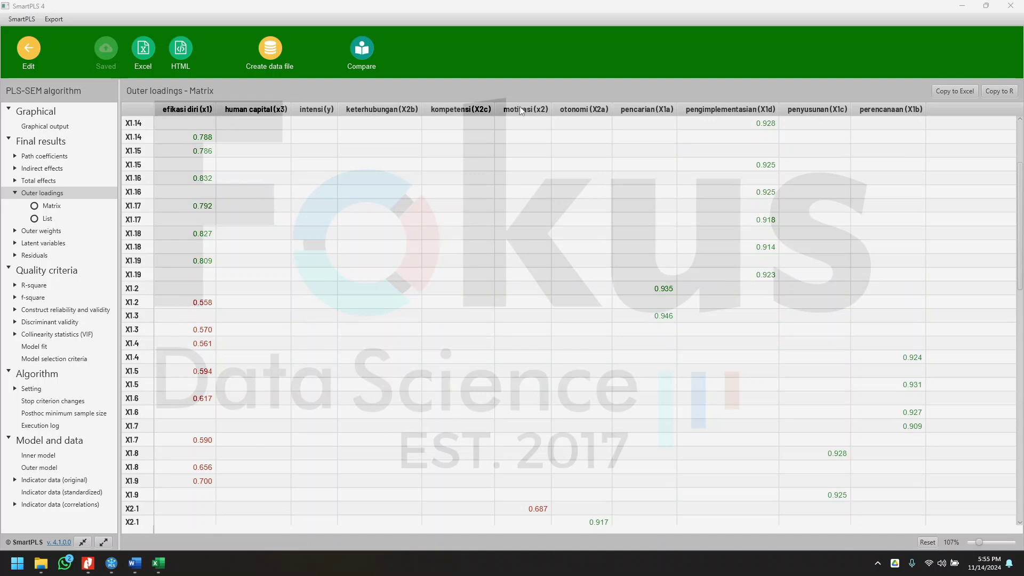
pyautogui.scroll(-9, 515, 125)
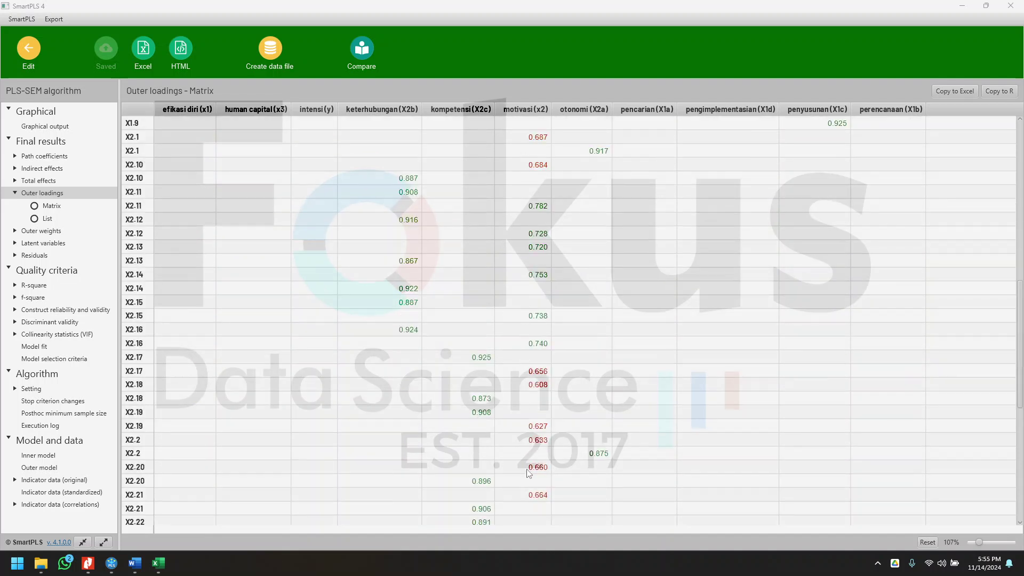
pyautogui.scroll(12, 529, 476)
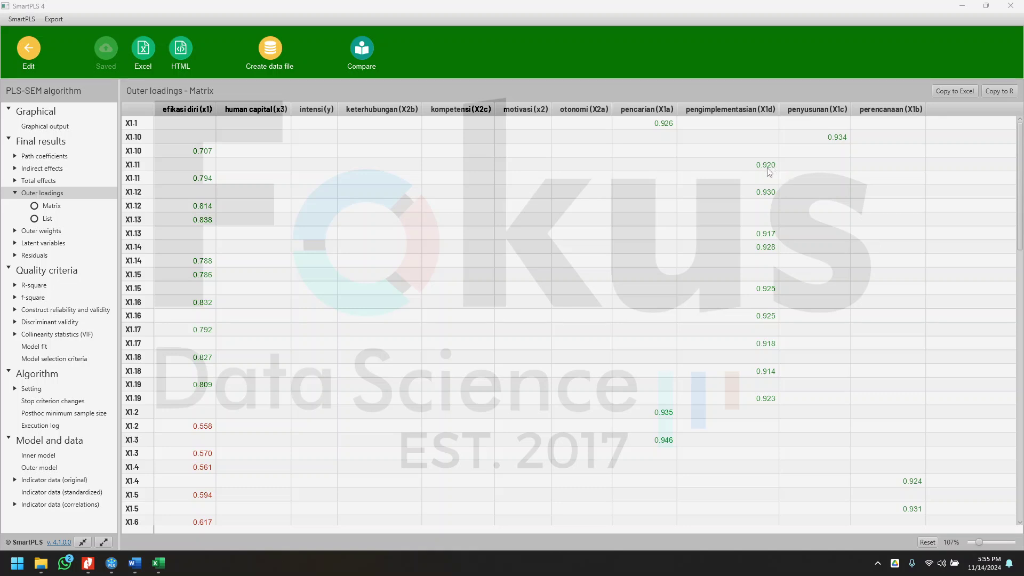
pyautogui.scroll(-6, 282, 307)
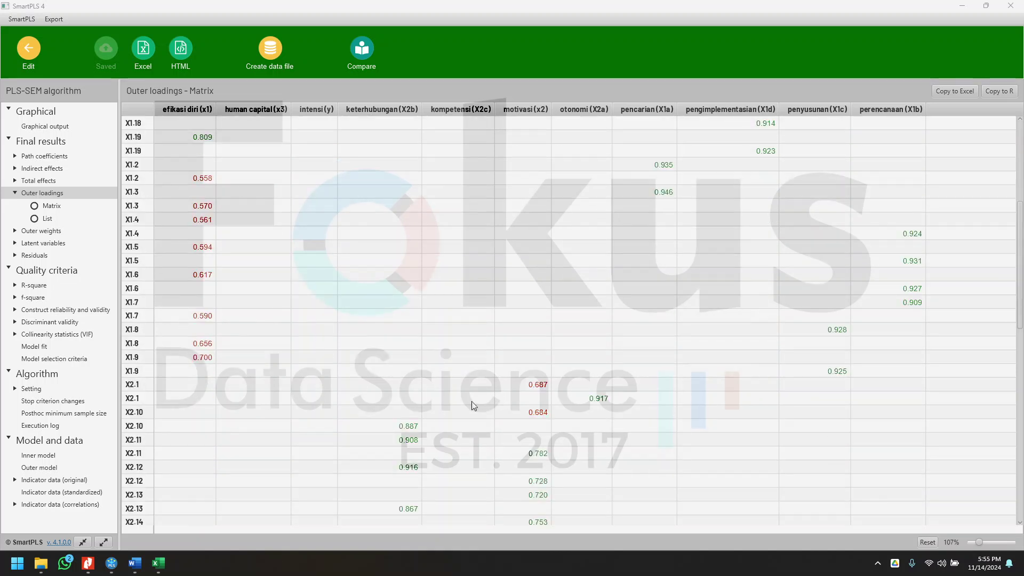
pyautogui.scroll(-14, 482, 401)
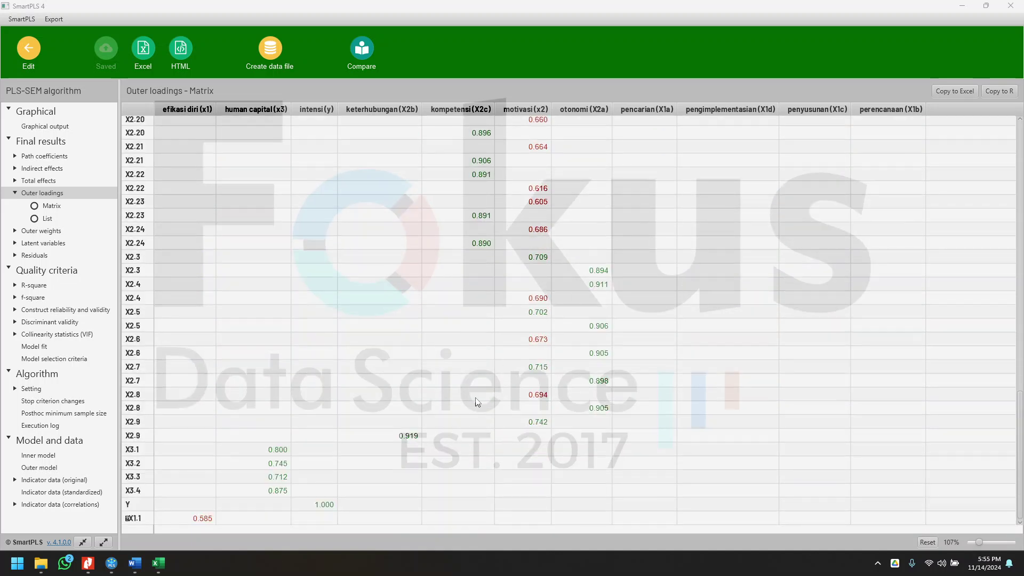
pyautogui.scroll(20, 480, 402)
pyautogui.scroll(-9, 517, 404)
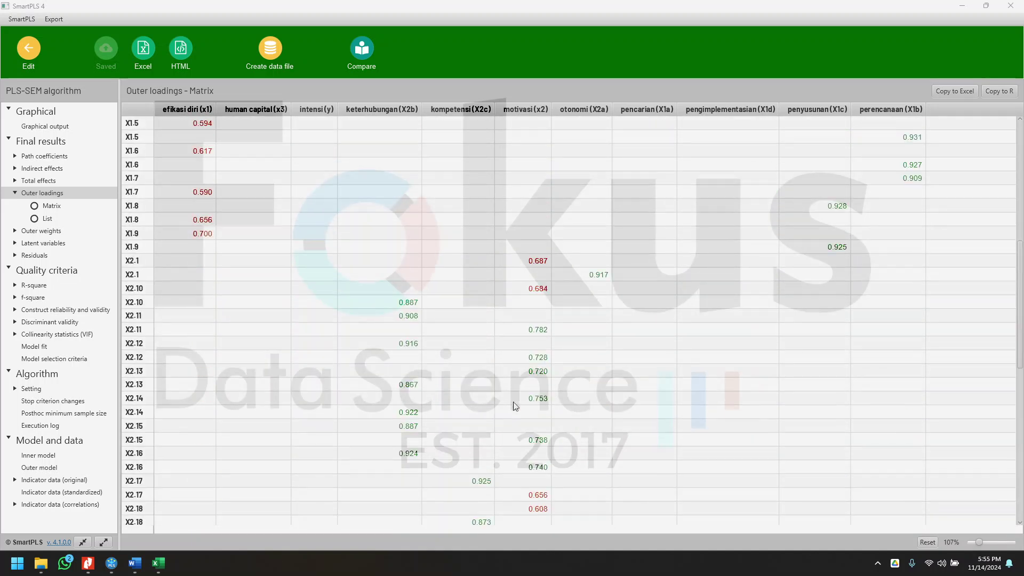
pyautogui.scroll(-9, 491, 360)
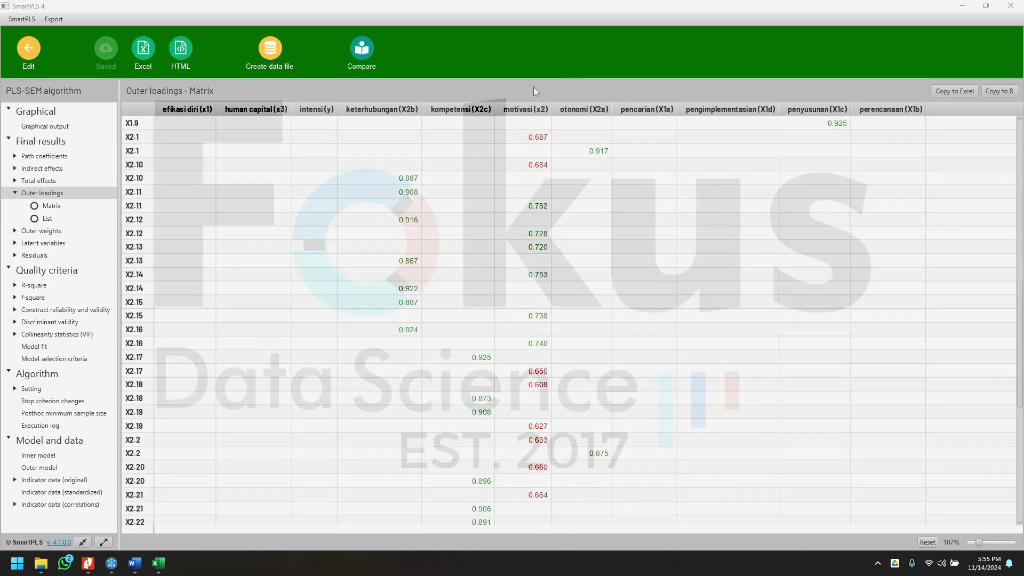
pyautogui.scroll(18, 254, 275)
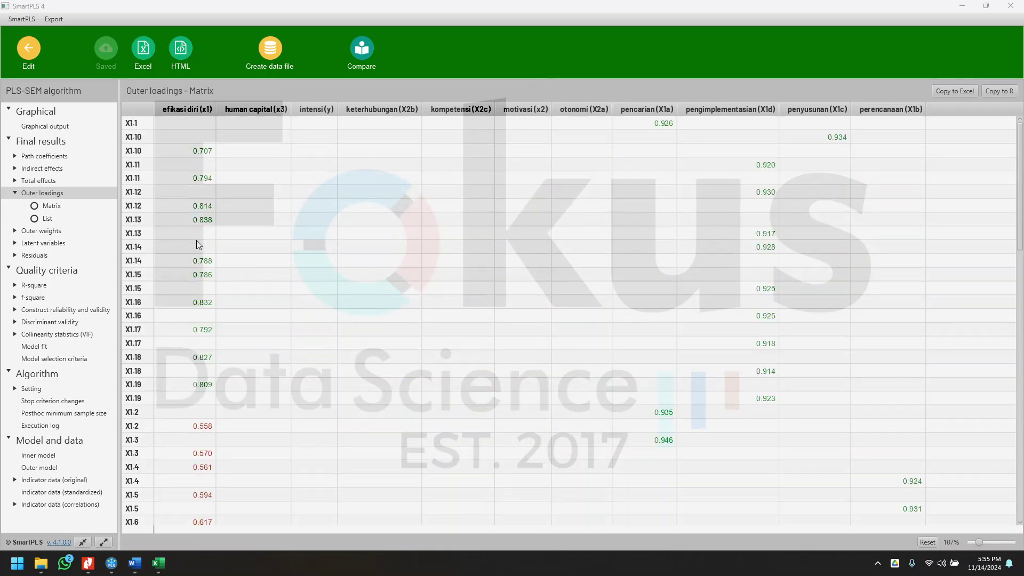
# Switch to the Word interpretation document and review the first- and second-order loading and AVE columns in the indicator validity table.
pyautogui.click(135, 563)
pyautogui.scroll(-15, 452, 321)
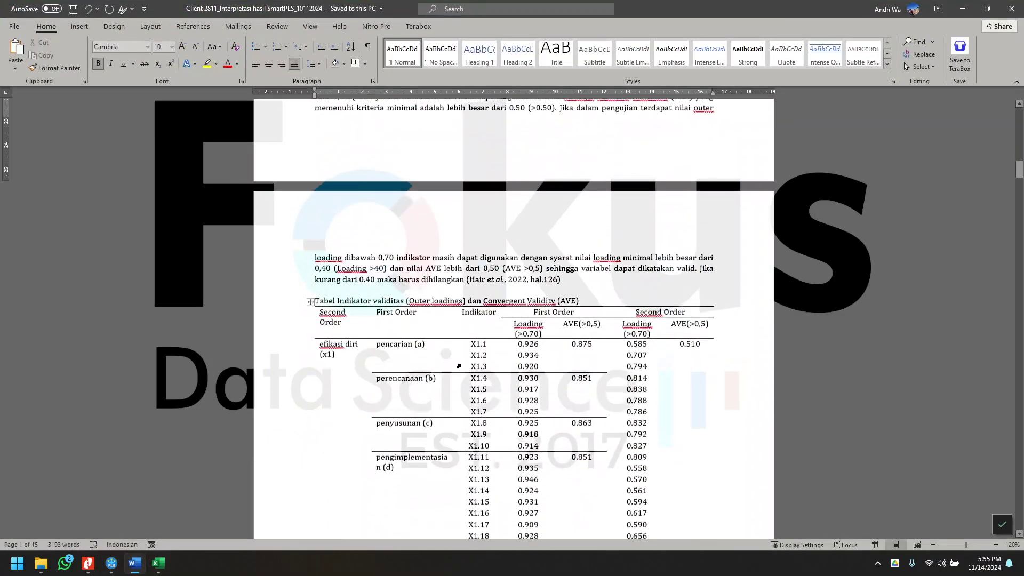
pyautogui.moveTo(515, 138); pyautogui.dragTo(528, 317)
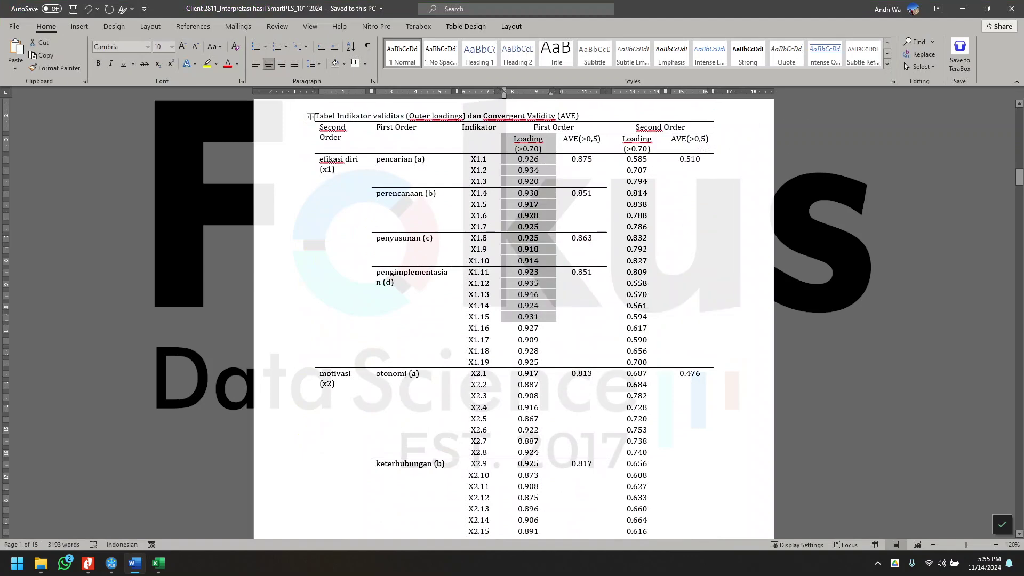
pyautogui.click(576, 143)
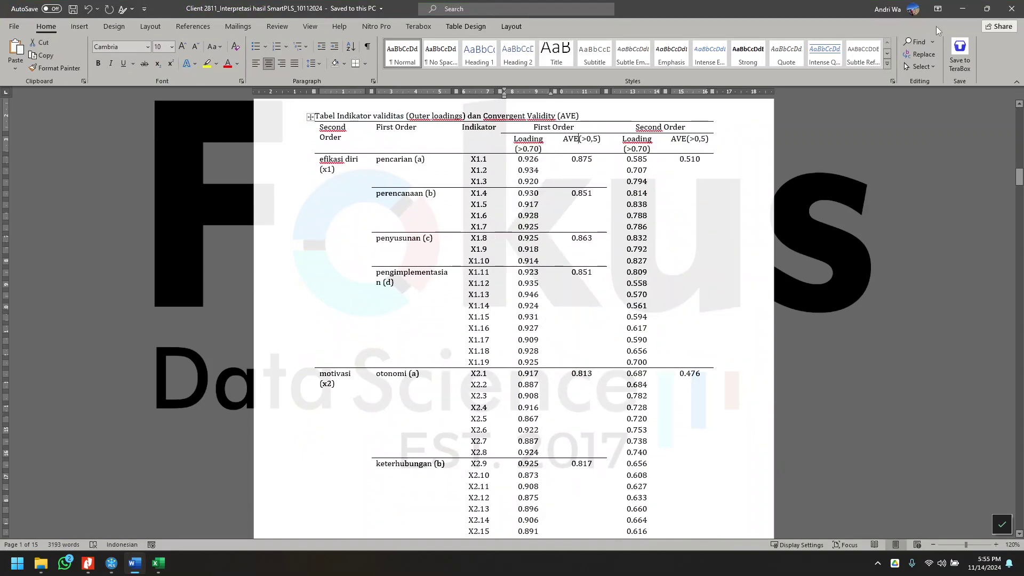
# Return to the SmartPLS report and display the graphical output of the PLS-SEM results.
pyautogui.click(963, 9)
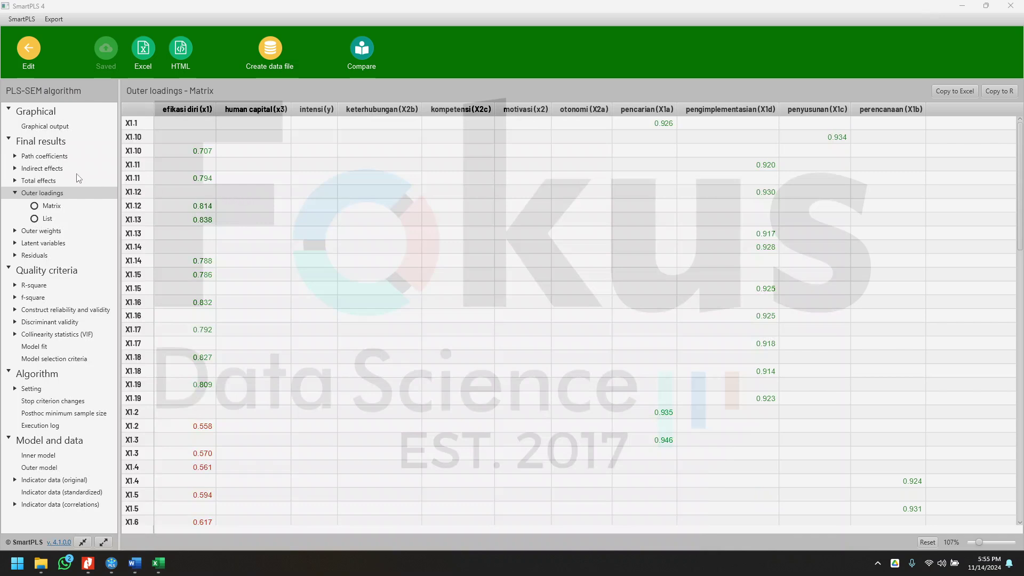
pyautogui.click(43, 128)
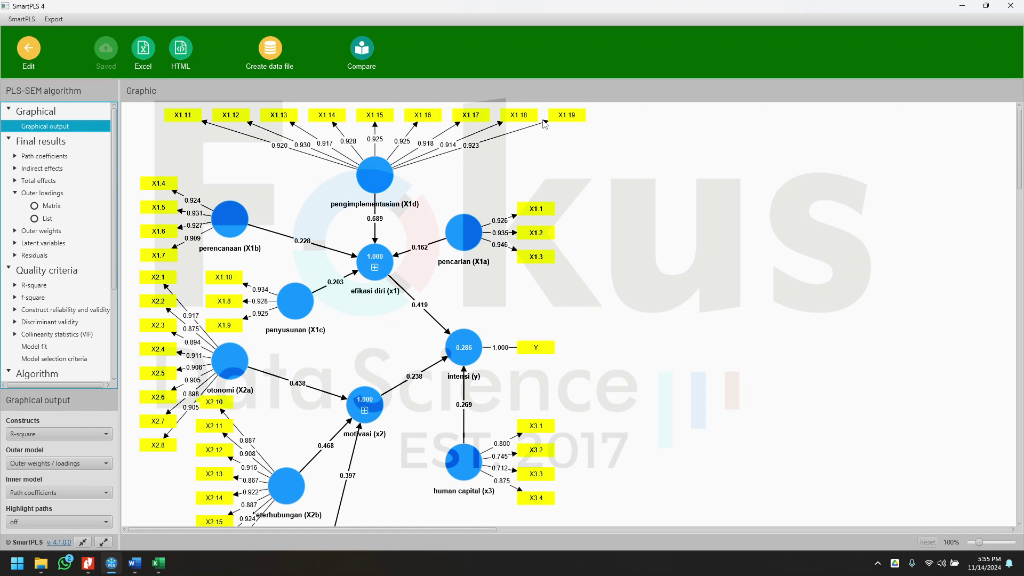
# Inspect the perencanaan (X1b), otonomi (X2a) and pengimplementasian (X1d) constructs in the path diagram, including X1d's reliability and AVE results.
pyautogui.moveTo(371, 180)
pyautogui.click(229, 220)
pyautogui.click(230, 361)
pyautogui.click(373, 186)
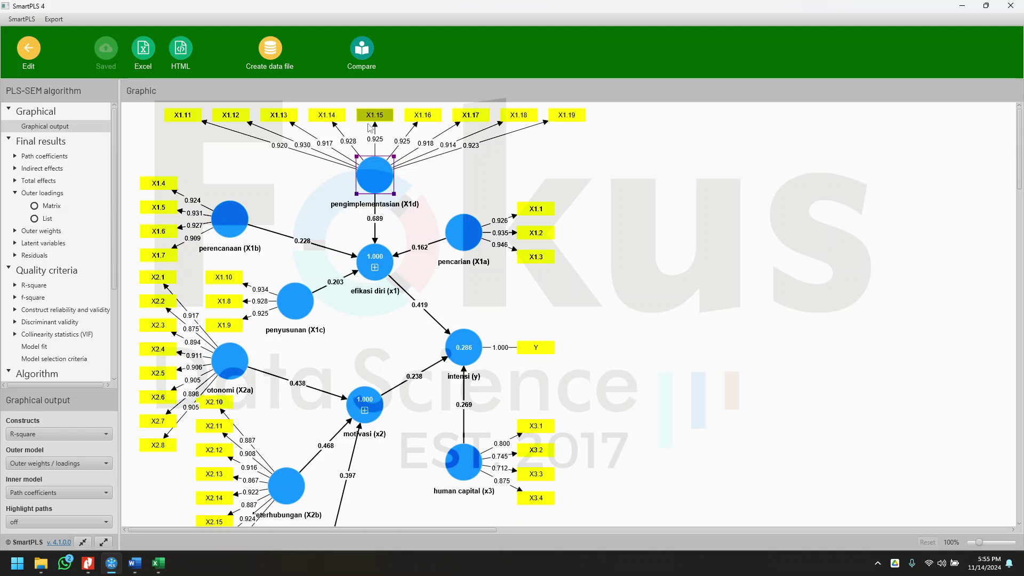
pyautogui.moveTo(381, 170)
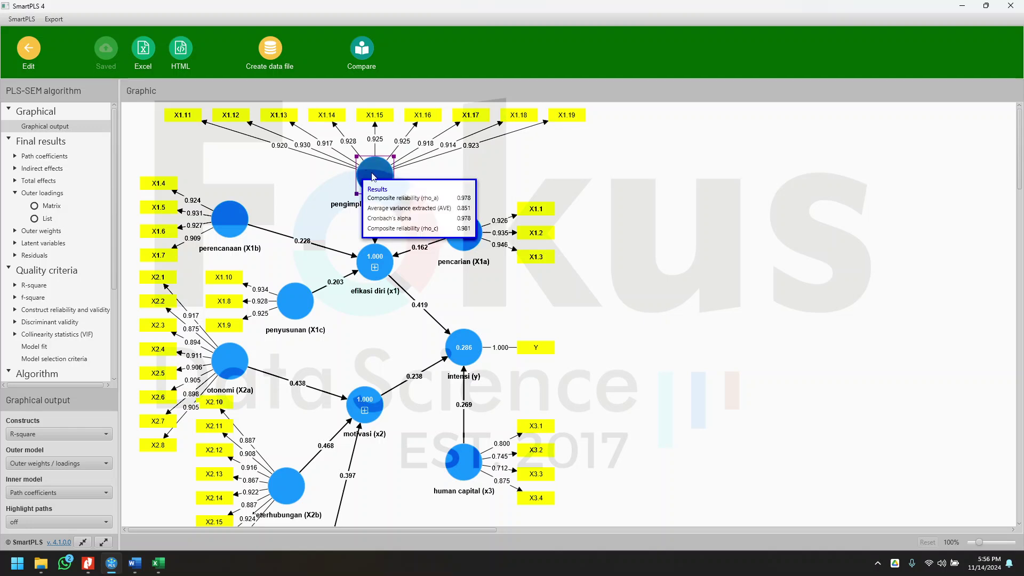
pyautogui.moveTo(235, 225)
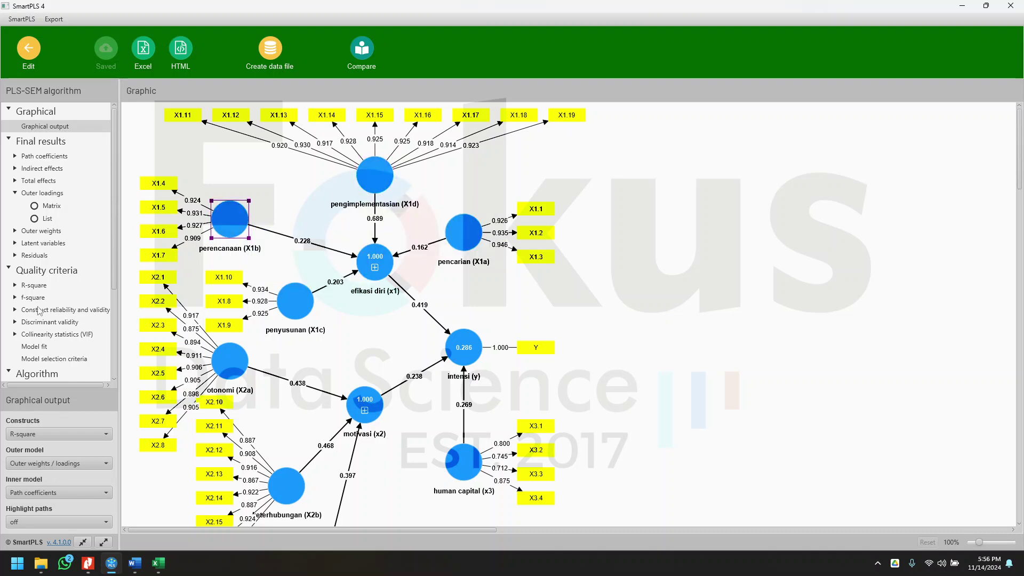
# Display the construct reliability and validity overview and compare it with the Construk Reliability table in the Word interpretation document.
pyautogui.click(53, 311)
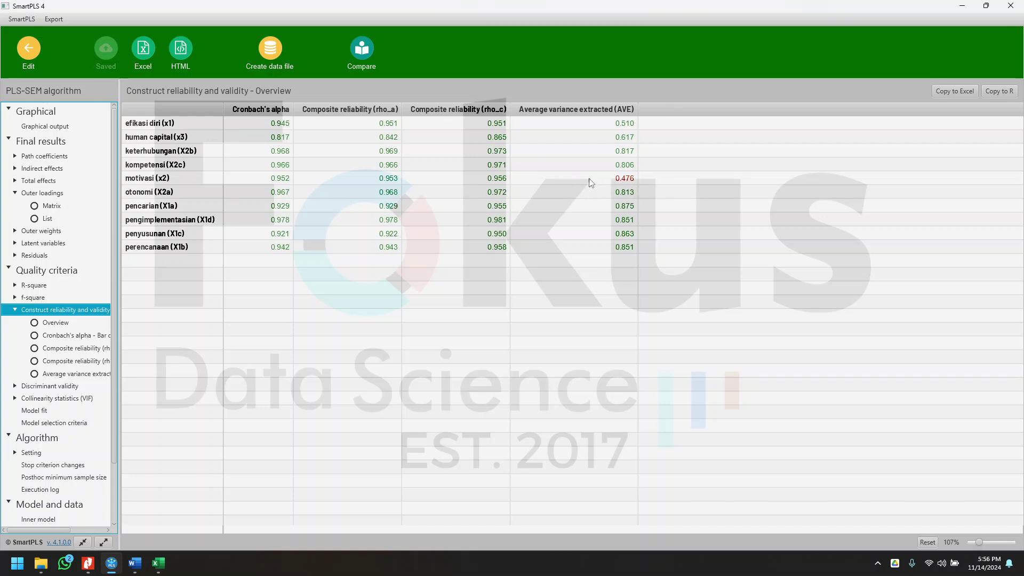
pyautogui.click(135, 563)
pyautogui.scroll(-20, 487, 450)
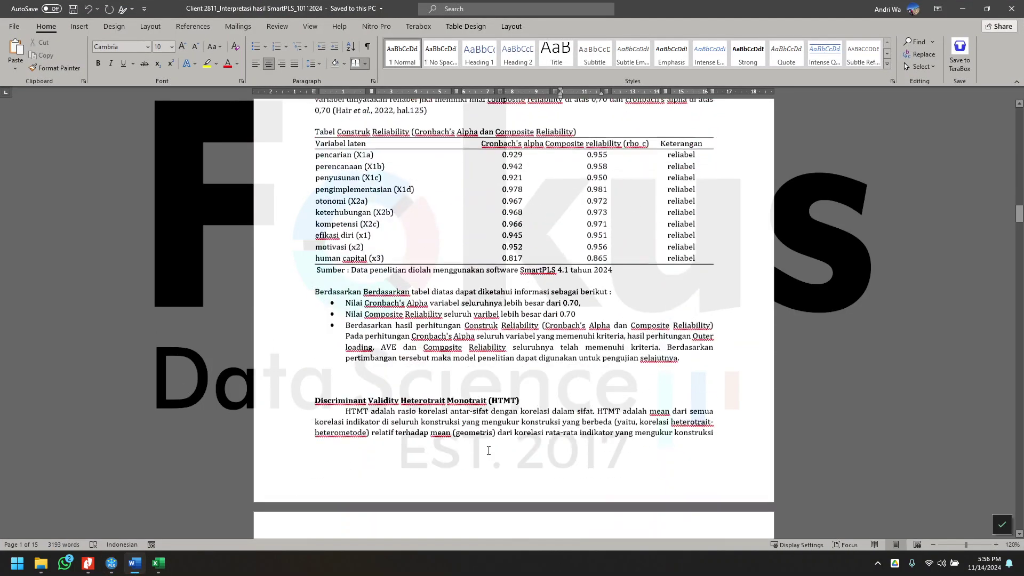
pyautogui.scroll(10, 465, 344)
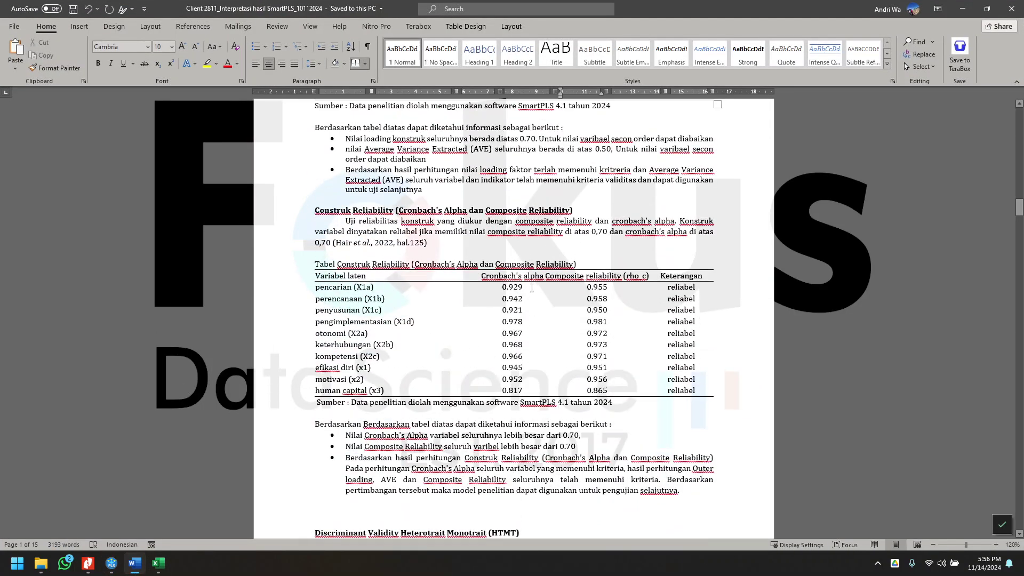
pyautogui.click(962, 9)
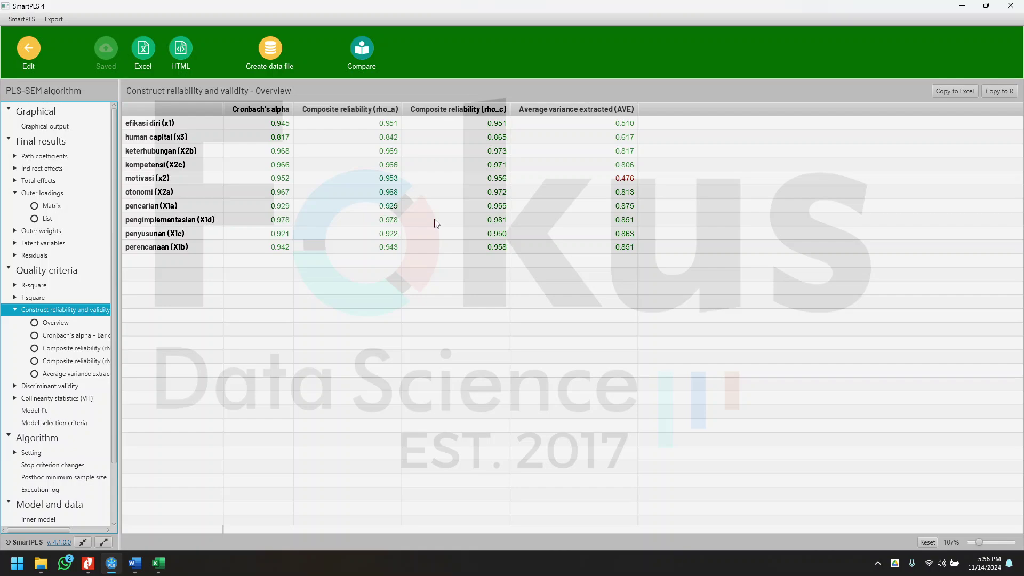
# Switch to the Word document and review the Discriminant Validity Heterotrait Monotrait (HTMT) explanation and table.
pyautogui.click(135, 566)
pyautogui.scroll(-5, 461, 356)
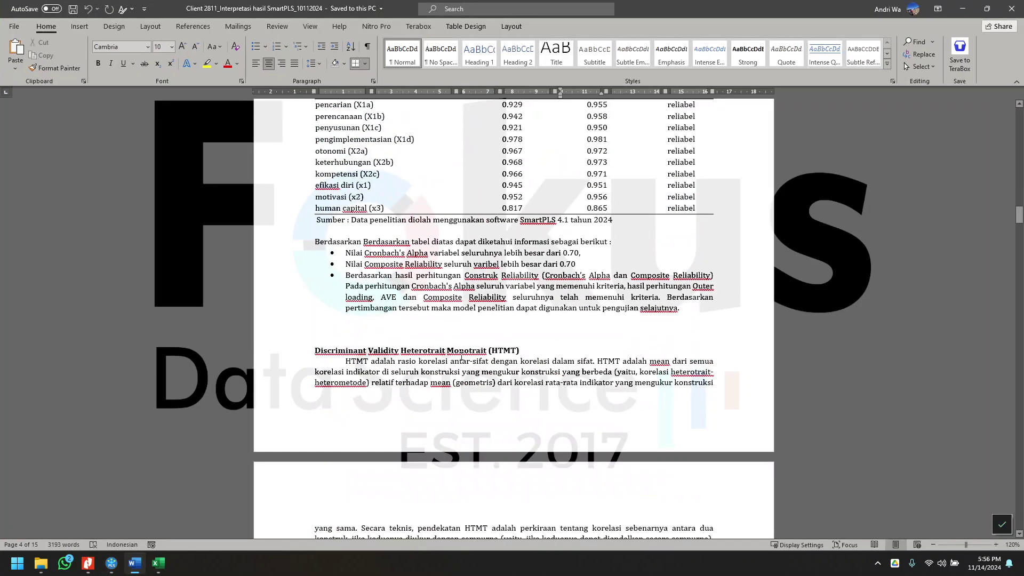
pyautogui.scroll(-3, 450, 348)
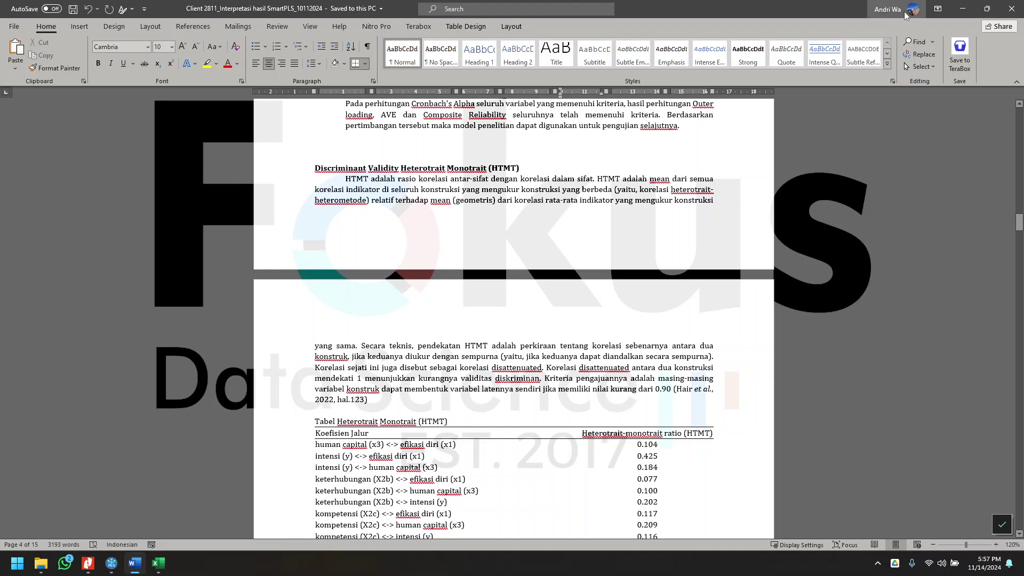
pyautogui.scroll(-2, 514, 314)
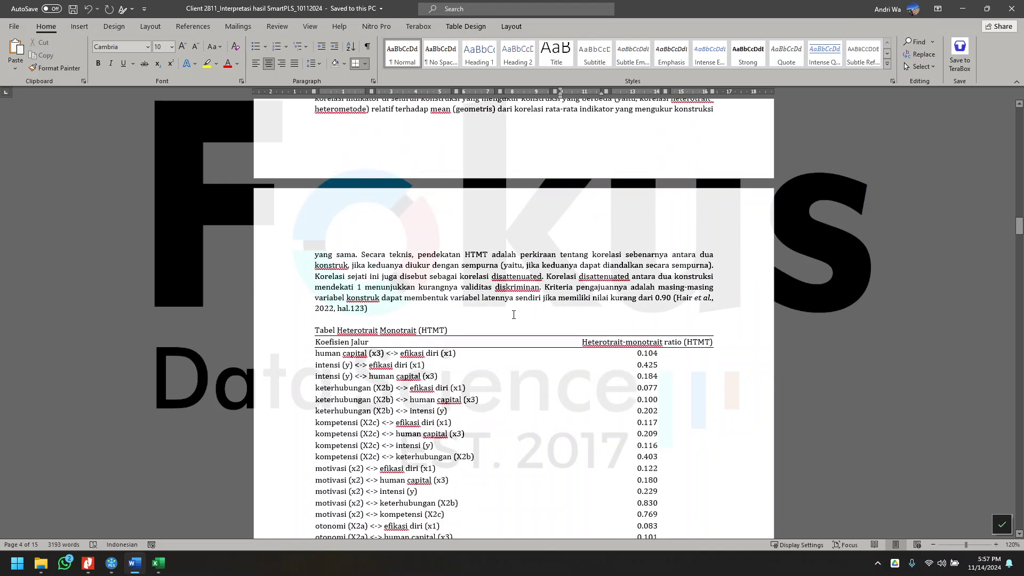
# Return to SmartPLS and examine the discriminant validity HTMT results as matrix, bar chart and full list.
pyautogui.click(962, 8)
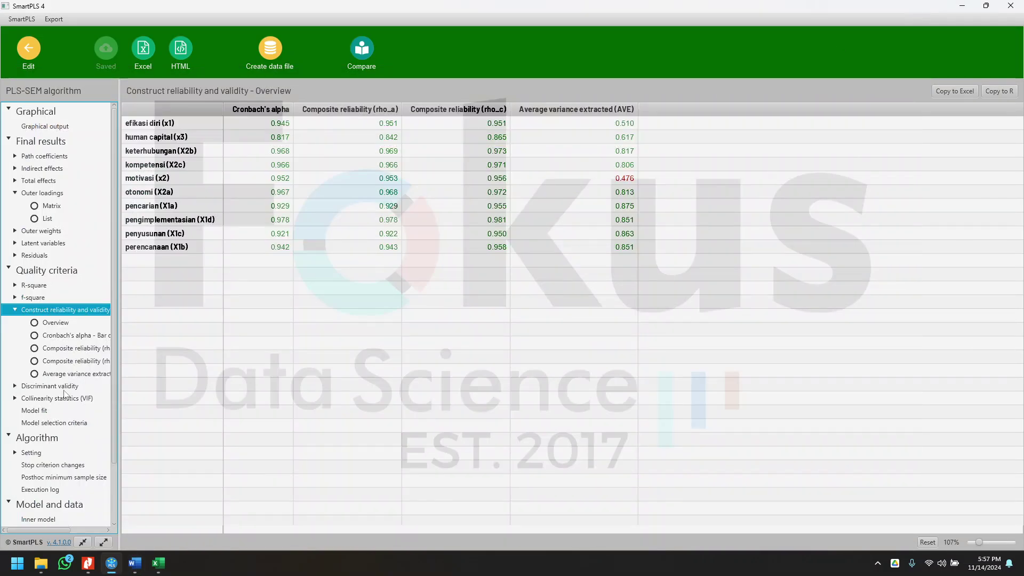
pyautogui.click(49, 386)
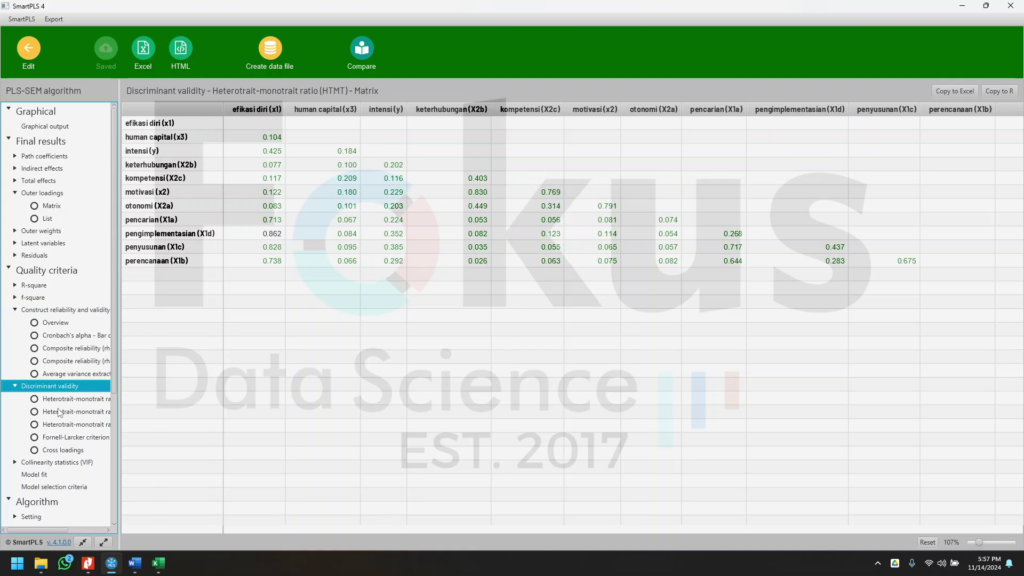
pyautogui.click(75, 427)
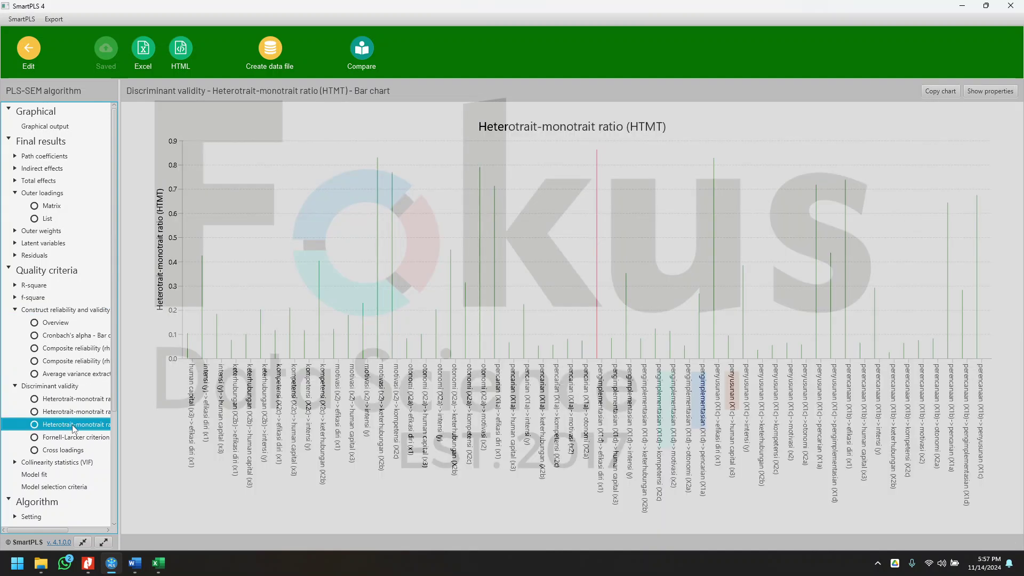
pyautogui.click(78, 412)
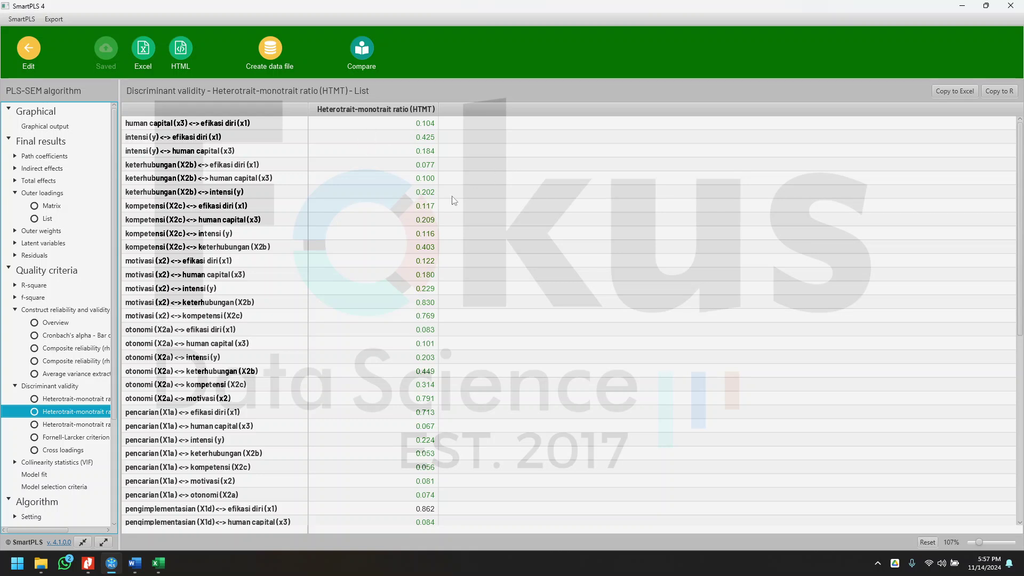
pyautogui.scroll(-8, 452, 203)
pyautogui.scroll(9, 458, 218)
pyautogui.scroll(-8, 395, 229)
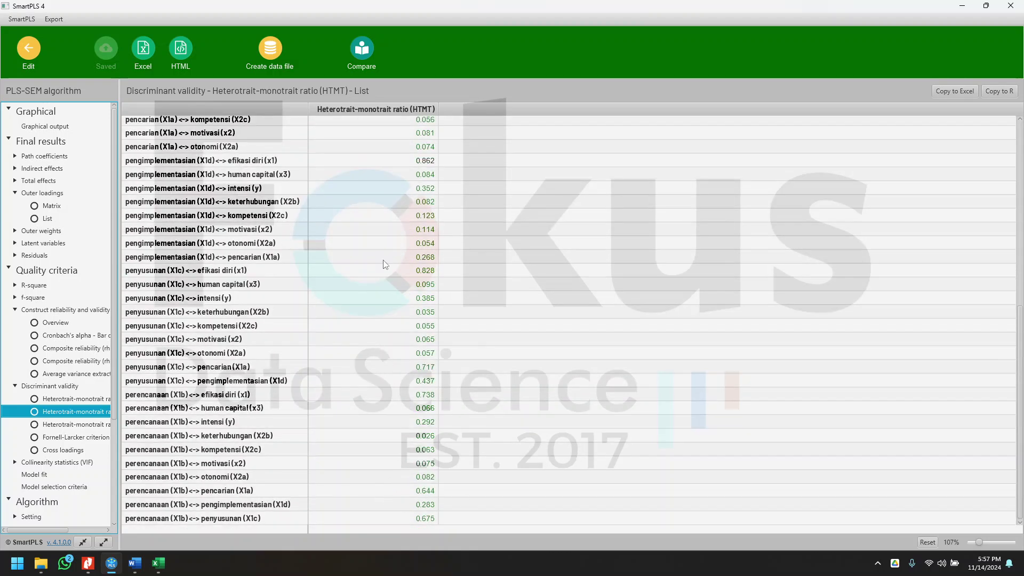
pyautogui.scroll(8, 401, 397)
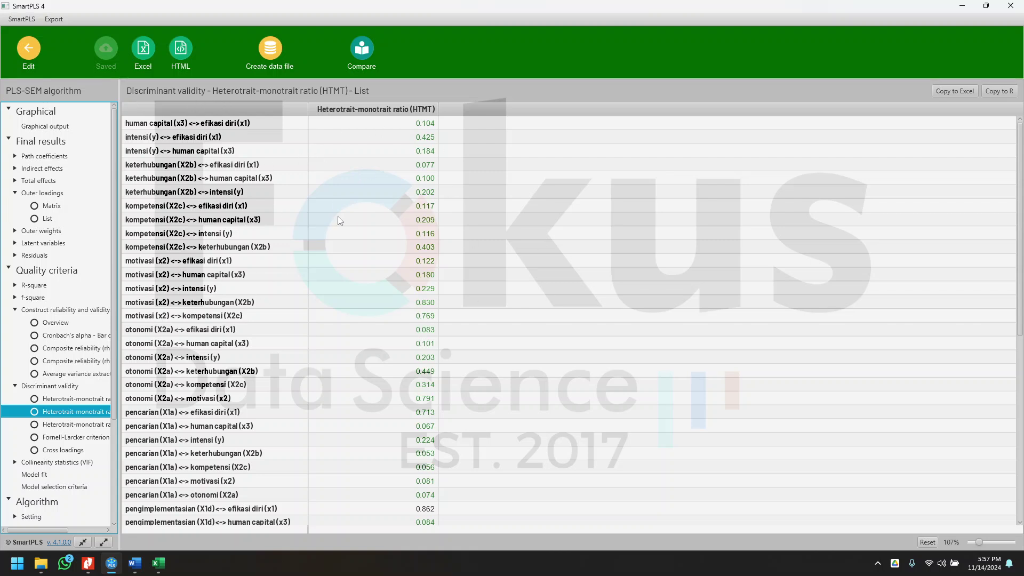
# Switch to the Word document and review the Inner Model collinearity assessment section with its VIF table.
pyautogui.click(135, 563)
pyautogui.scroll(-10, 459, 424)
pyautogui.scroll(-15, 460, 424)
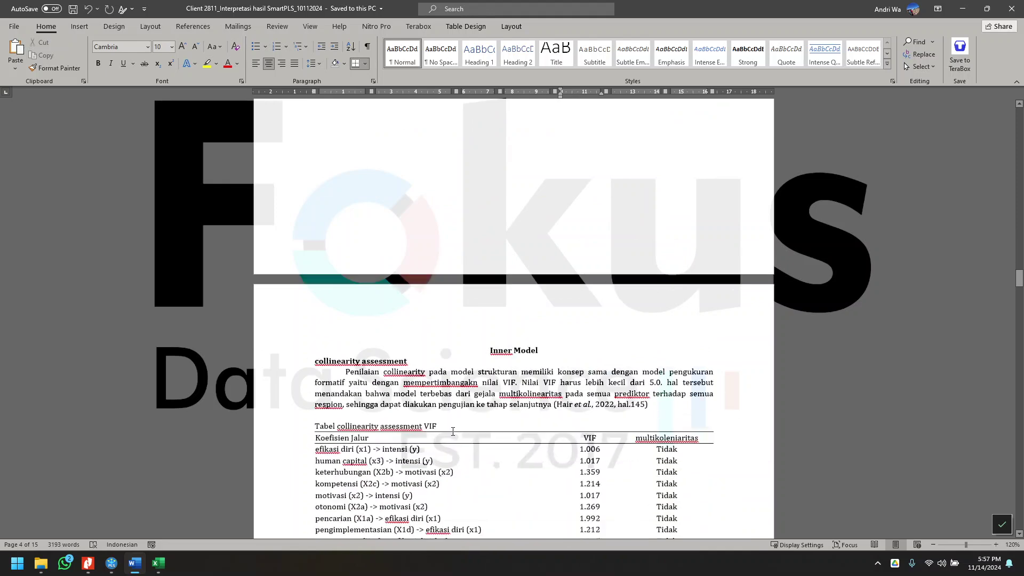
pyautogui.scroll(-5, 504, 413)
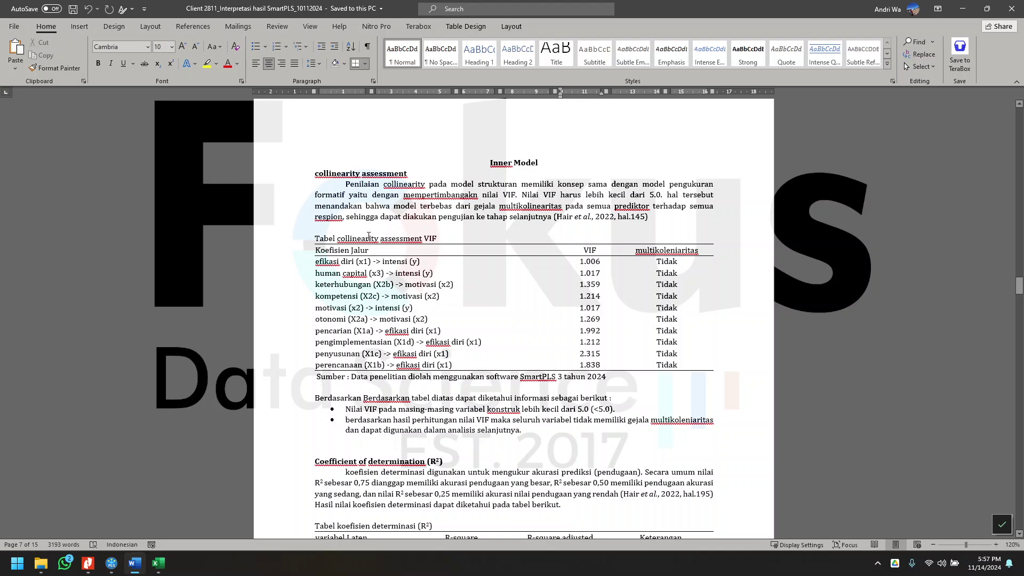
# Return to SmartPLS and display the inner model collinearity statistics (VIF) as a matrix and as a list.
pyautogui.click(962, 8)
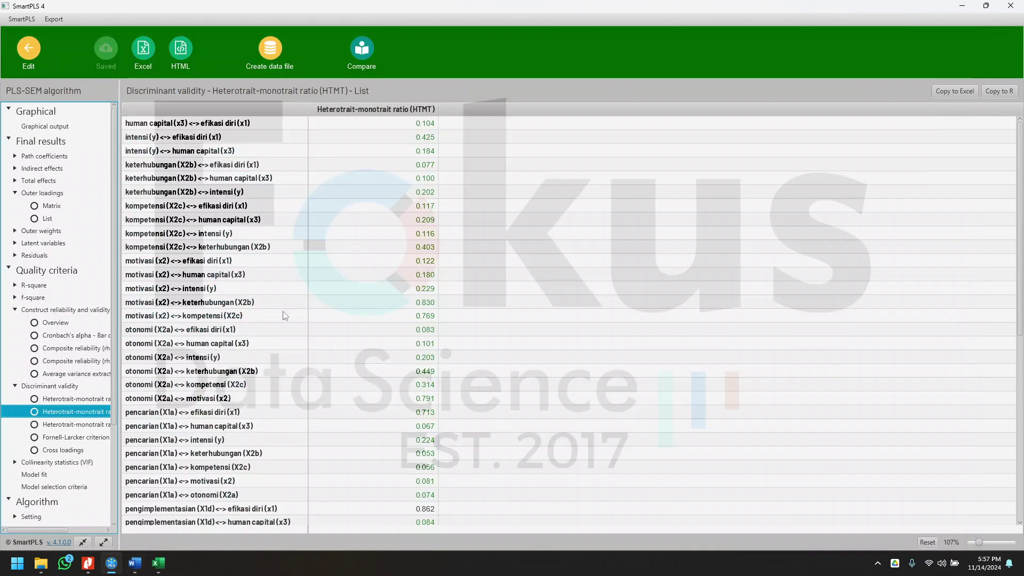
pyautogui.click(45, 464)
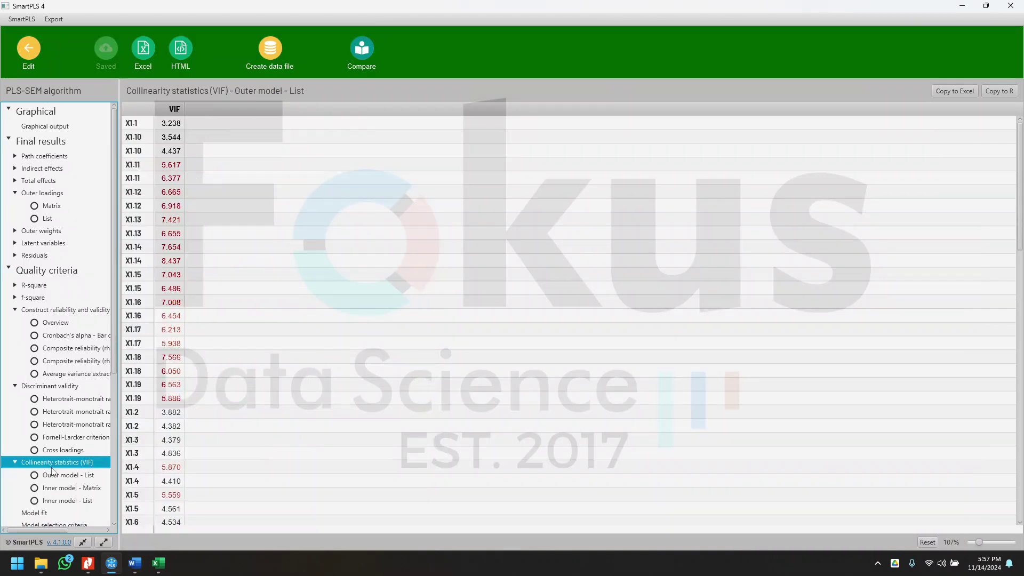
pyautogui.click(57, 490)
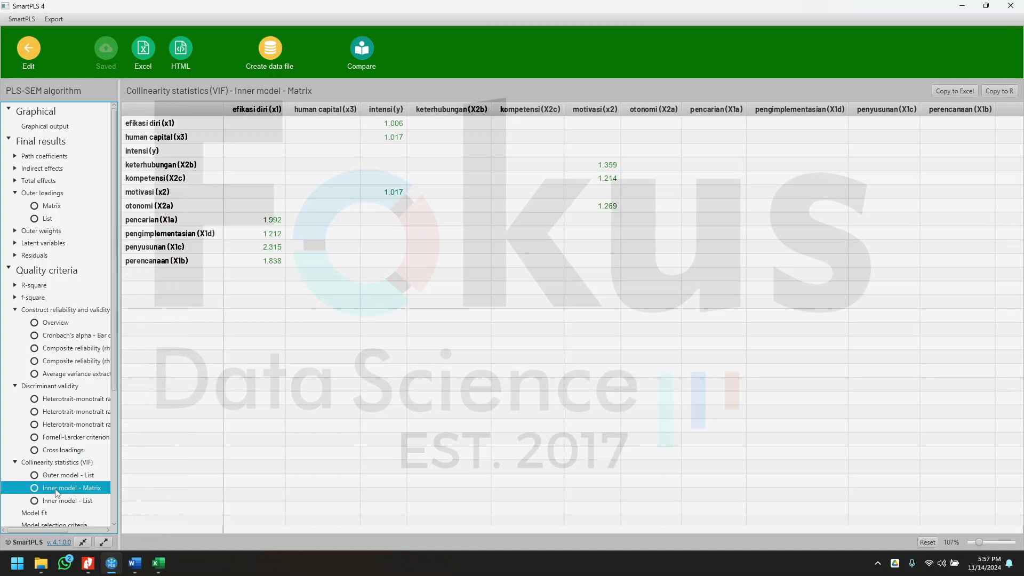
pyautogui.click(79, 501)
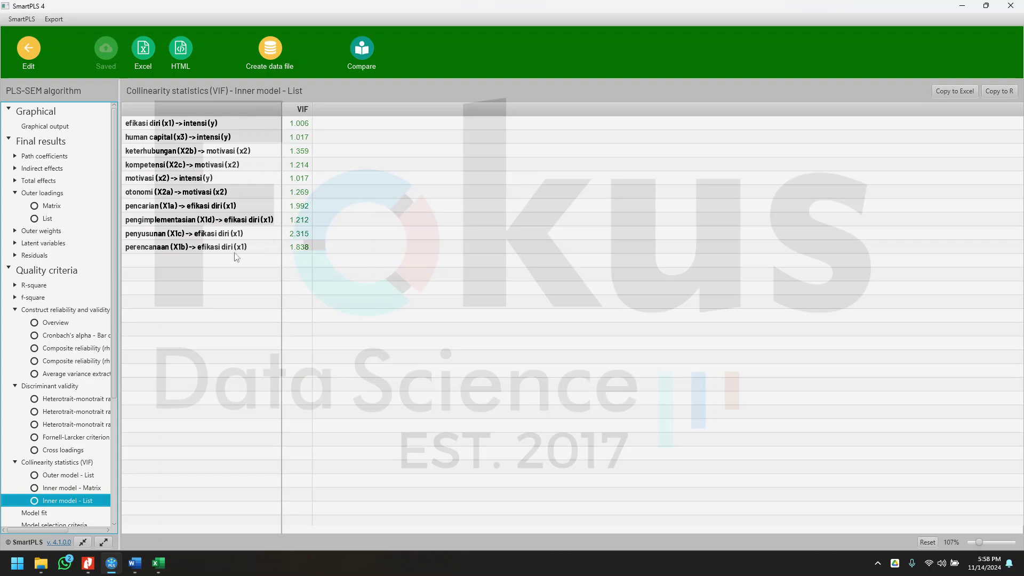
# Switch to the Word document and review the Coefficient of determination (R²) section, highlighting the term "koefisien determinasi".
pyautogui.click(146, 570)
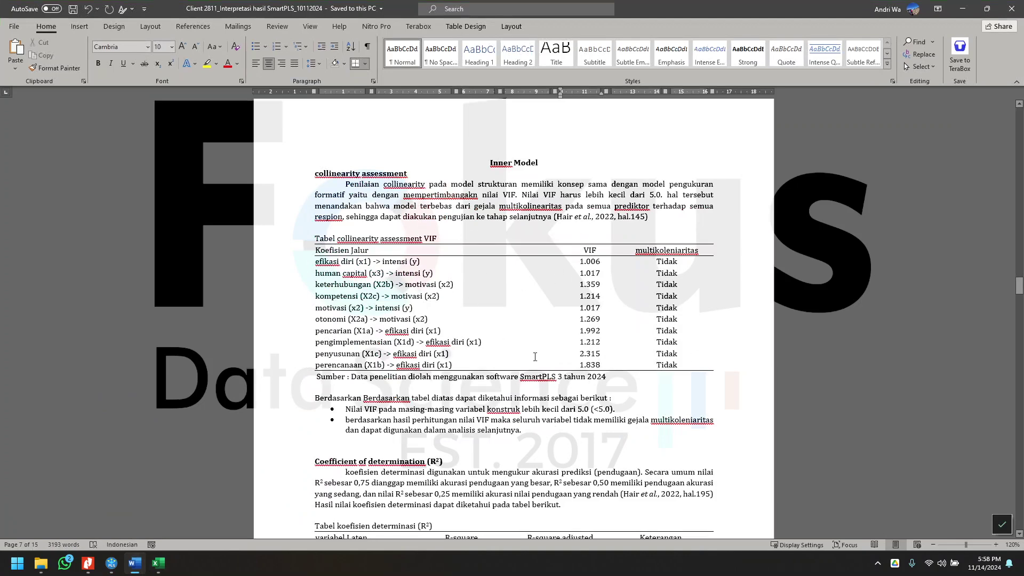
pyautogui.scroll(-5, 527, 356)
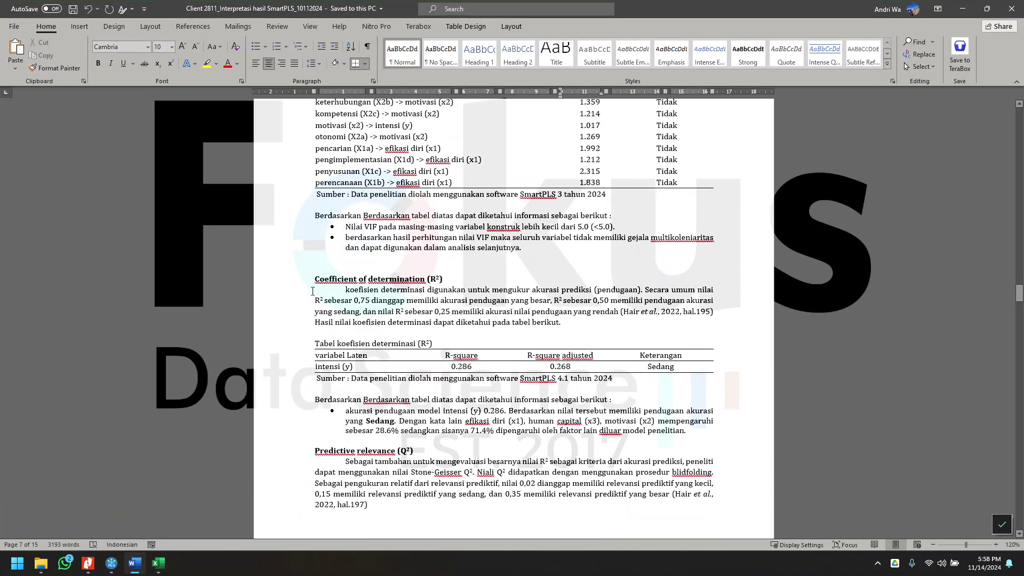
pyautogui.moveTo(345, 290); pyautogui.dragTo(425, 290)
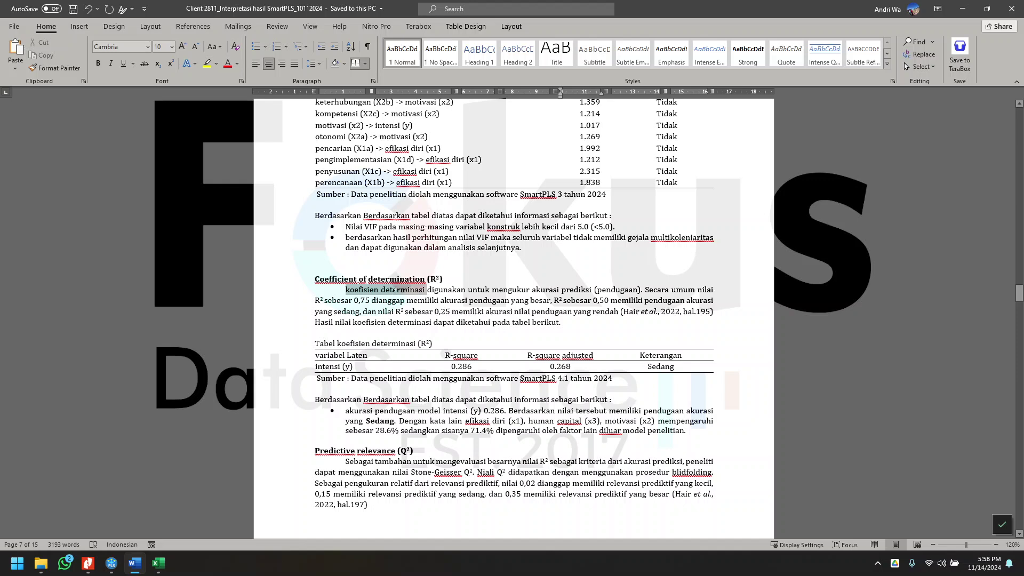
pyautogui.click(431, 300)
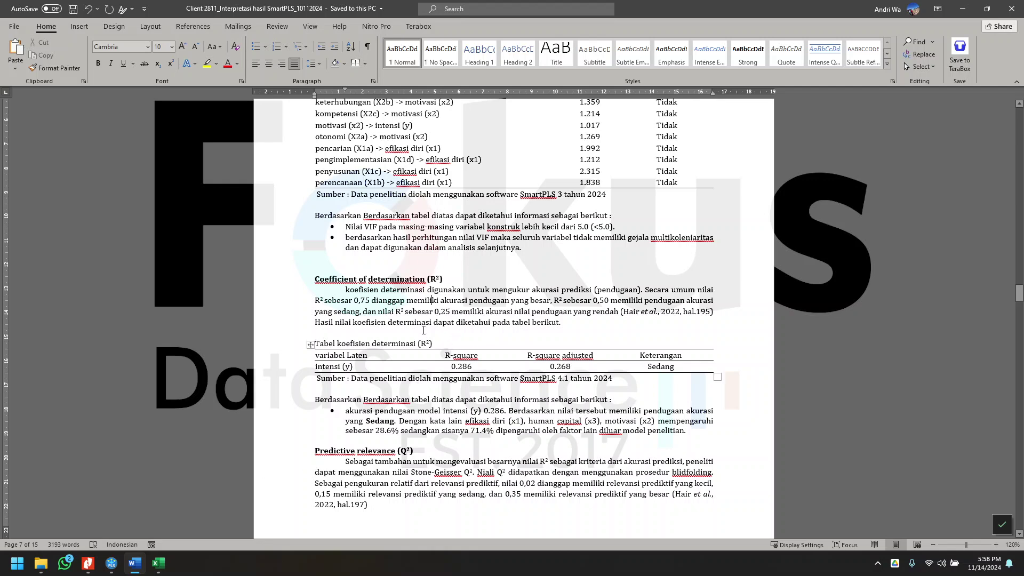
# Display the R-square overview in SmartPLS and compare it with the R² table and interpretation for intensi (y) in Word.
pyautogui.click(111, 563)
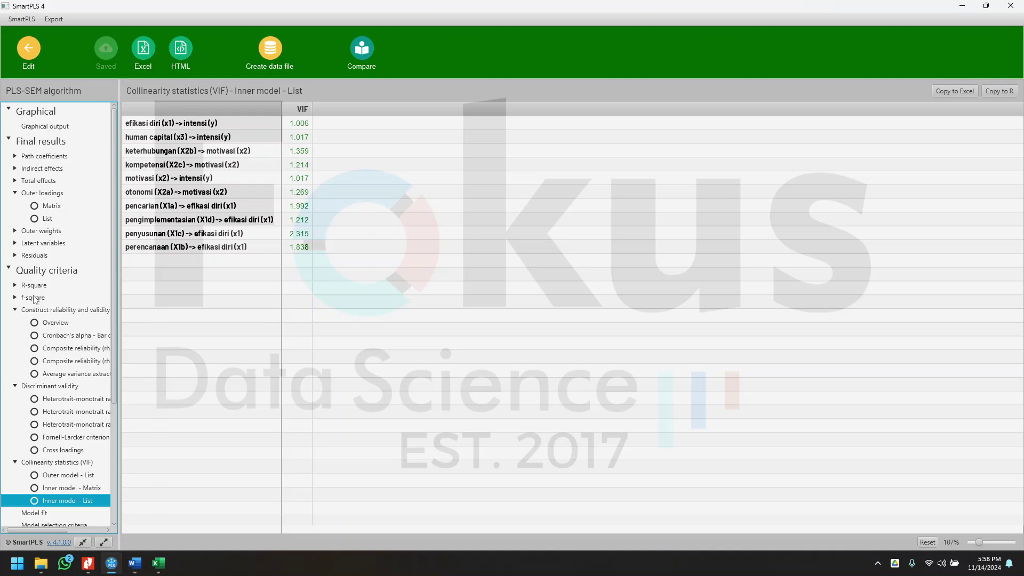
pyautogui.click(33, 285)
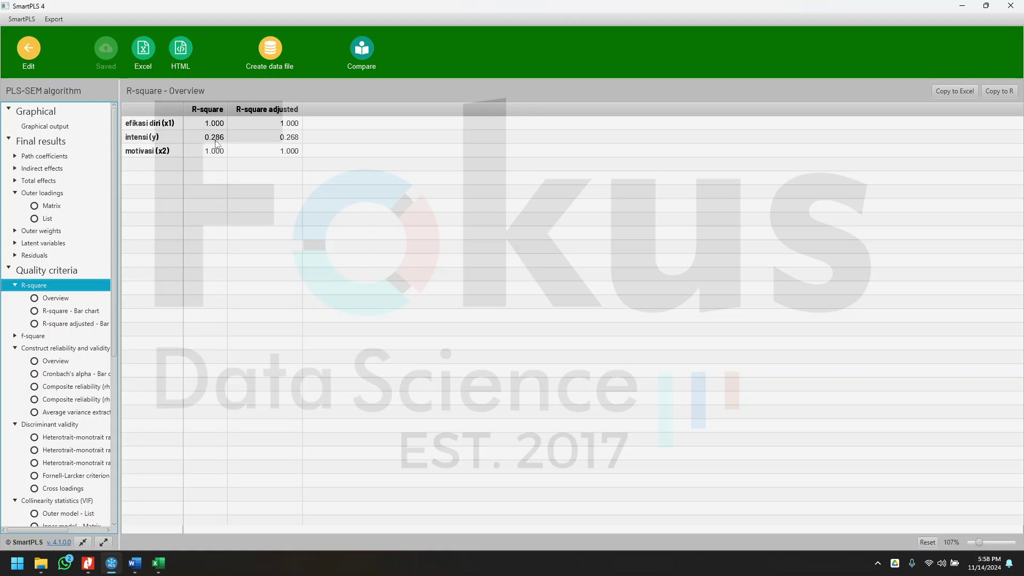
pyautogui.click(136, 568)
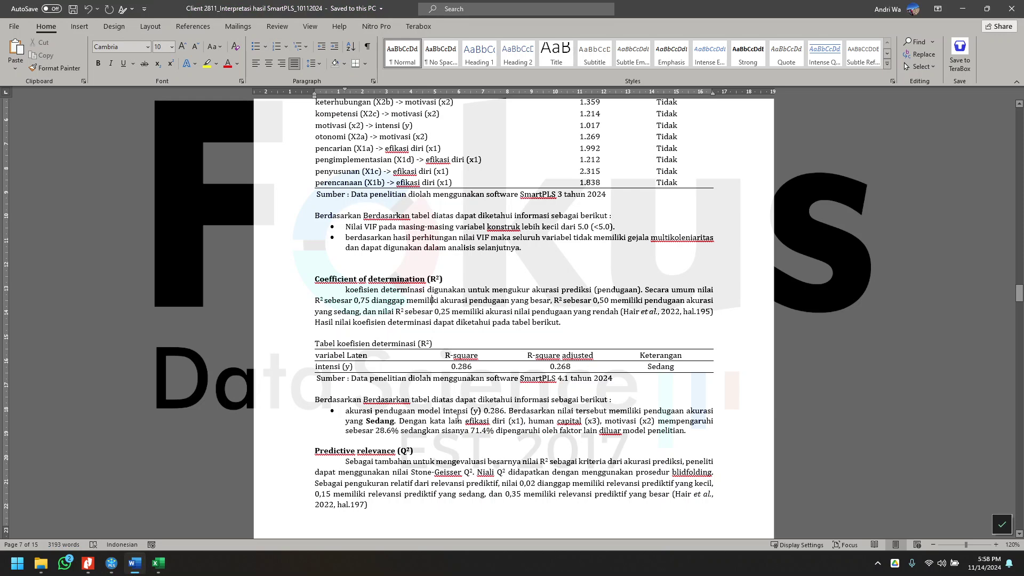
pyautogui.click(592, 421)
pyautogui.click(468, 367)
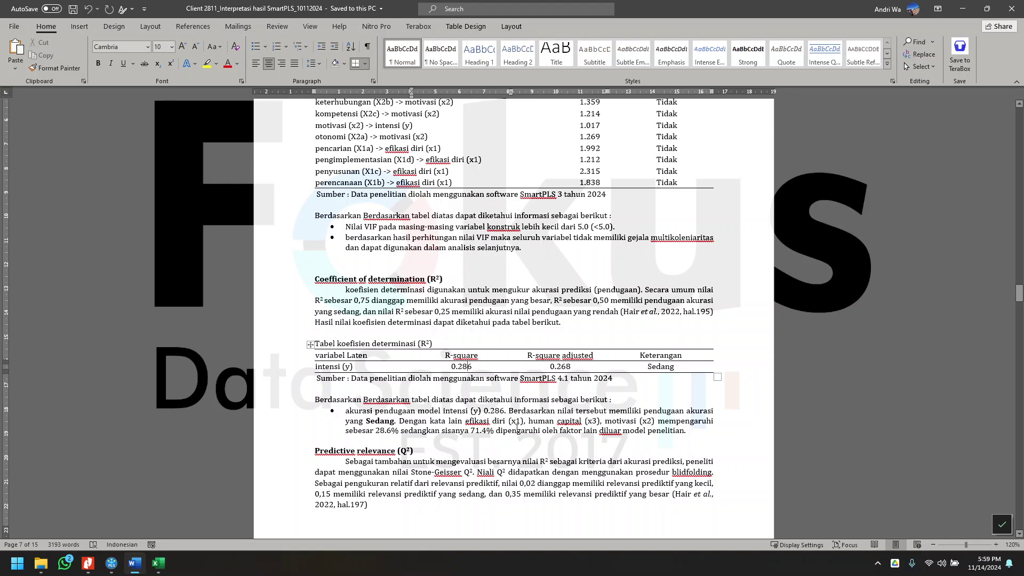
# Review the Predictive relevance (Q²) and Efect size (f²) sections with their tables in the interpretation document.
pyautogui.scroll(-9, 432, 418)
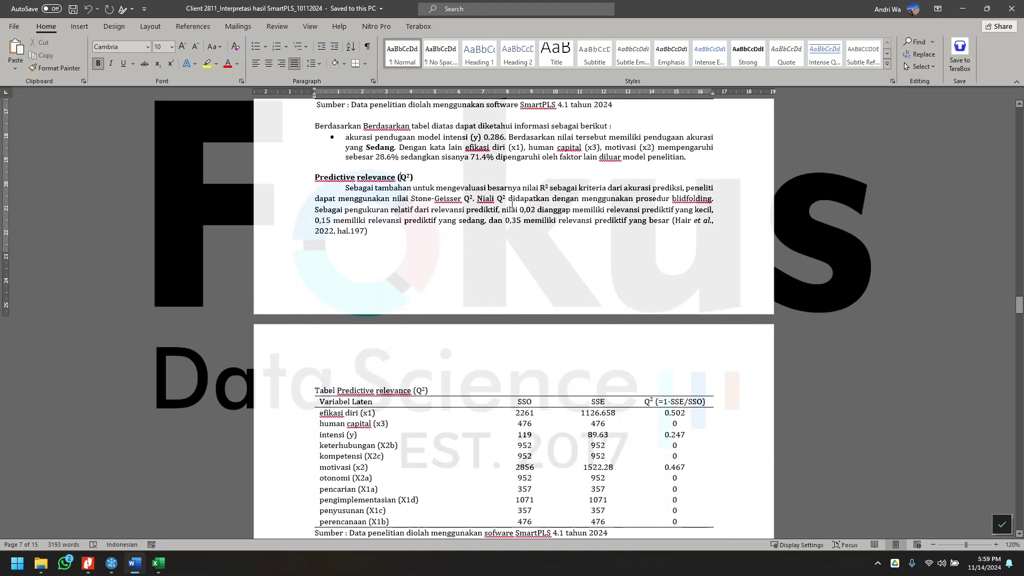
pyautogui.scroll(-9, 366, 412)
pyautogui.scroll(-6, 396, 388)
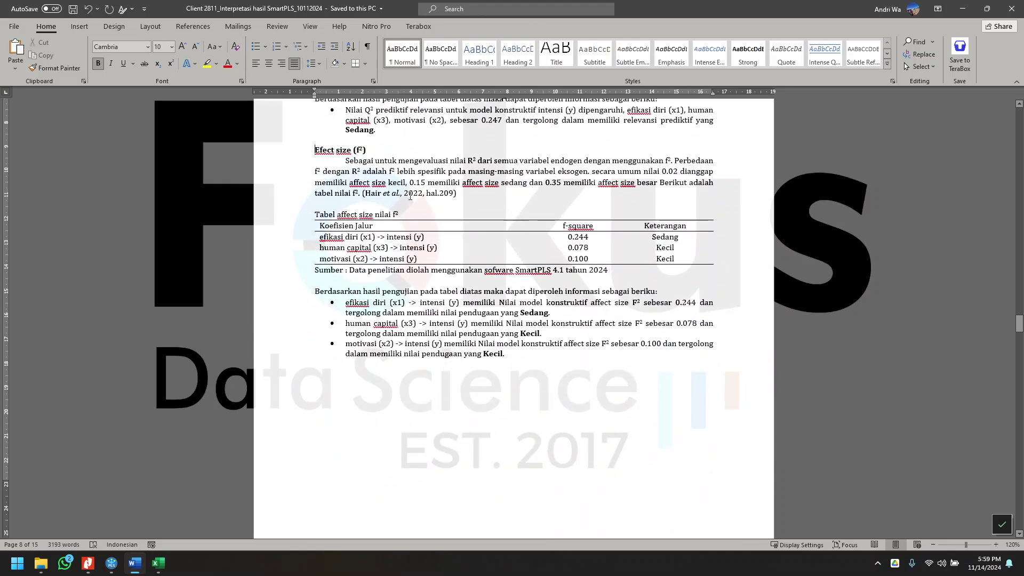
# Return to SmartPLS and display the f-square results as a matrix and as a list.
pyautogui.click(111, 563)
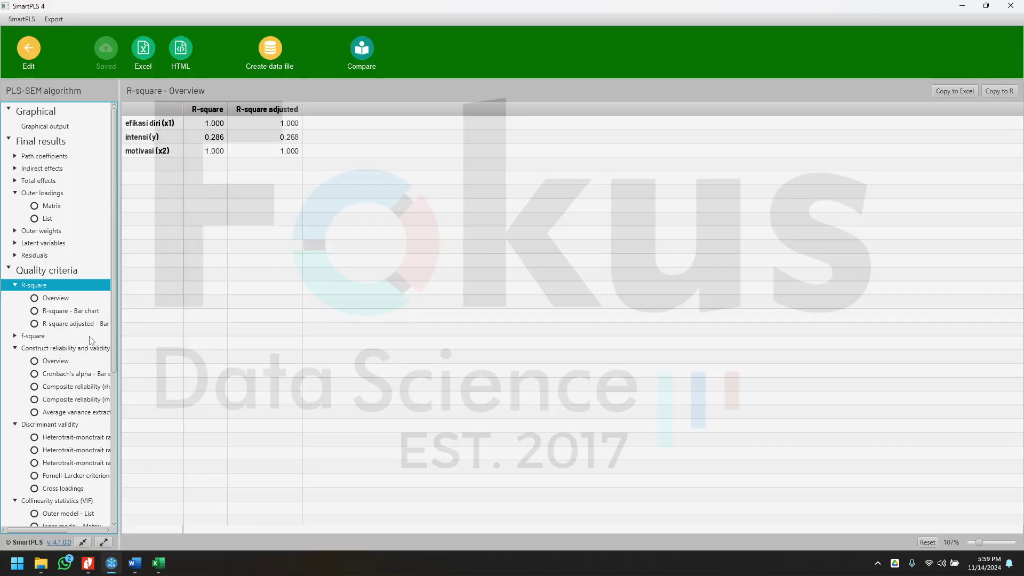
pyautogui.click(35, 337)
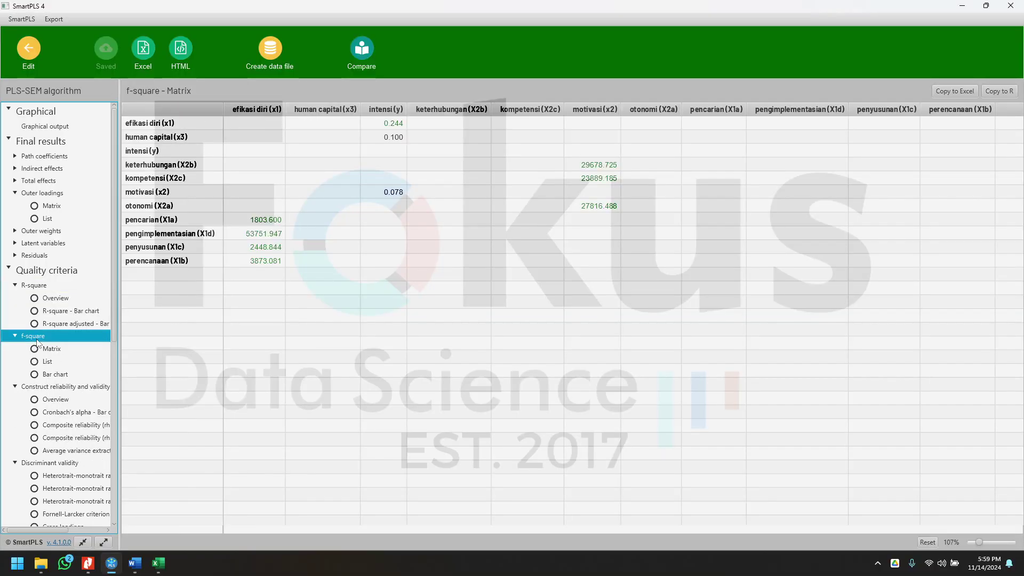
pyautogui.click(45, 362)
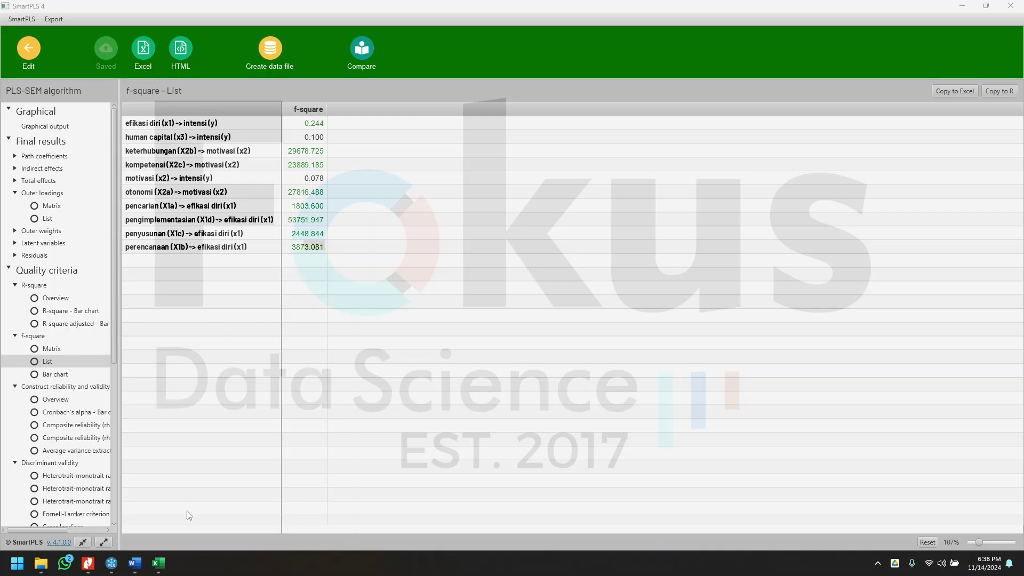
# Switch to the Word document and check the f² table against the SmartPLS list, highlighting the category for efikasi diri (x1) -> intensi (y).
pyautogui.click(134, 564)
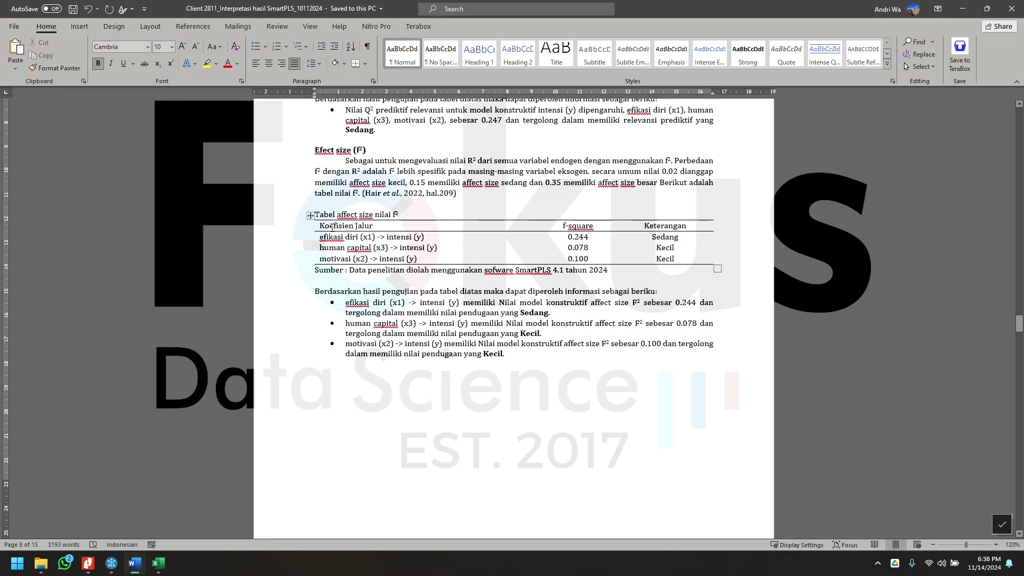
pyautogui.click(362, 238)
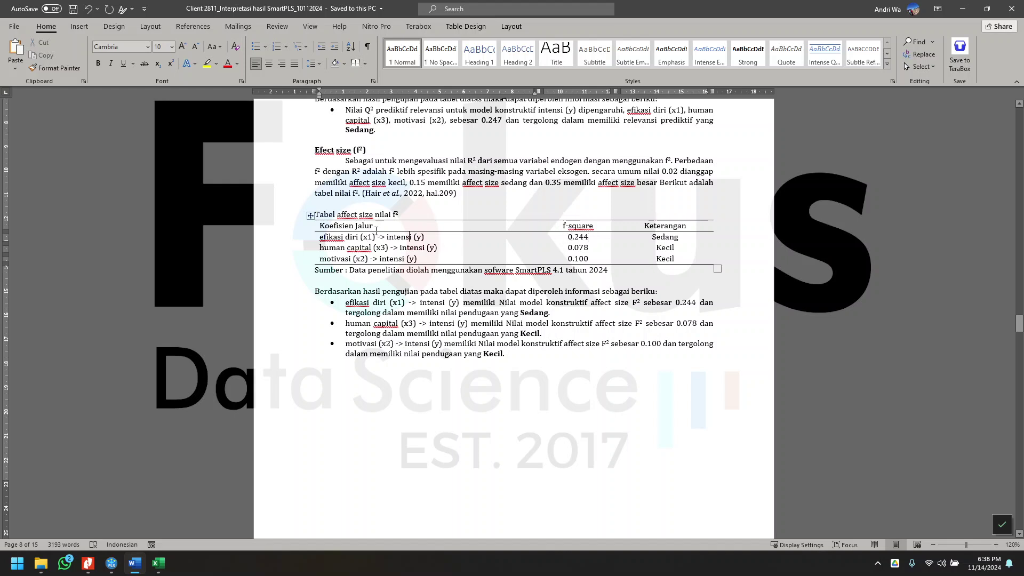
pyautogui.moveTo(649, 237); pyautogui.dragTo(664, 237)
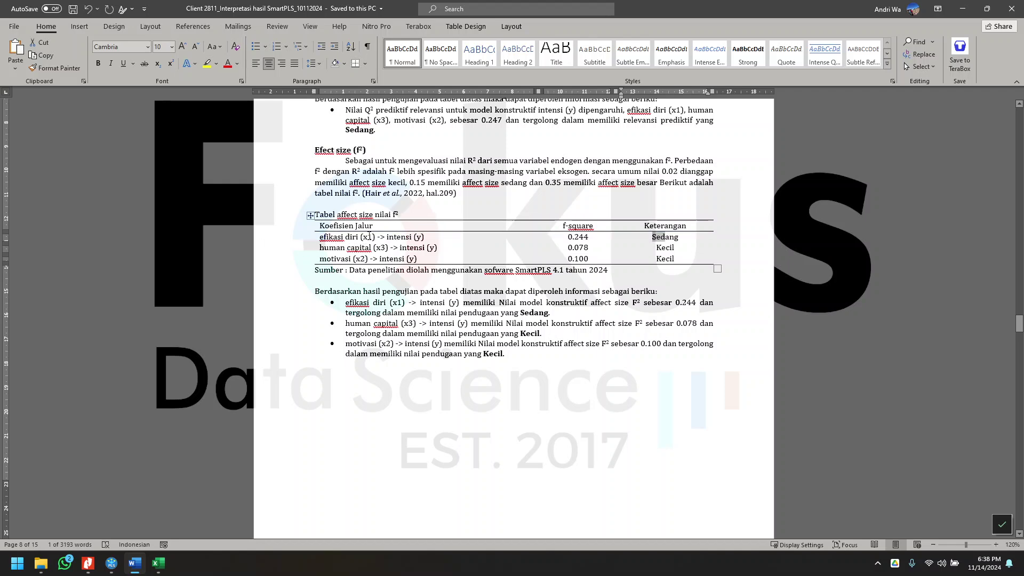
pyautogui.scroll(3, 552, 254)
pyautogui.scroll(6, 551, 254)
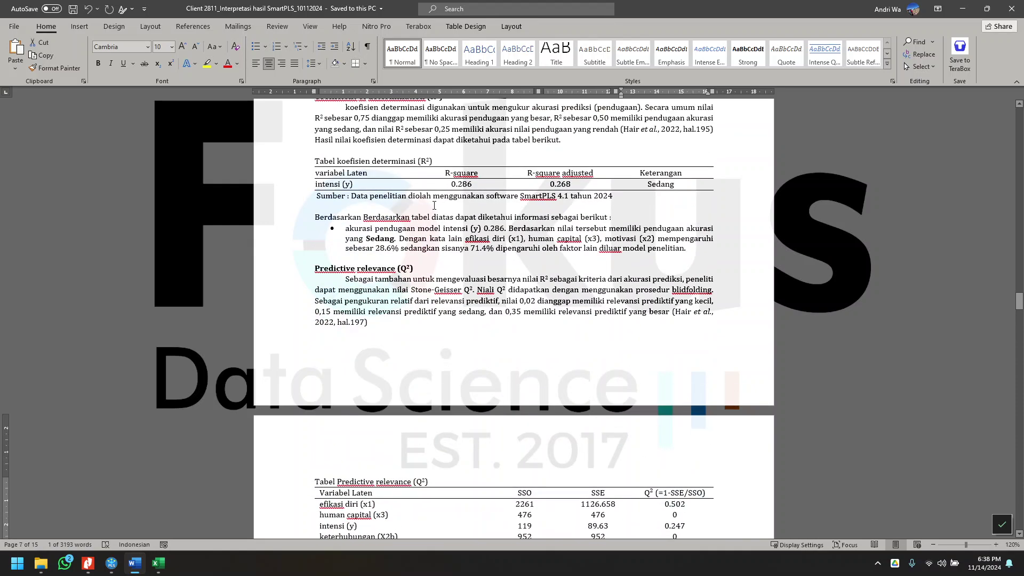
pyautogui.scroll(-9, 432, 206)
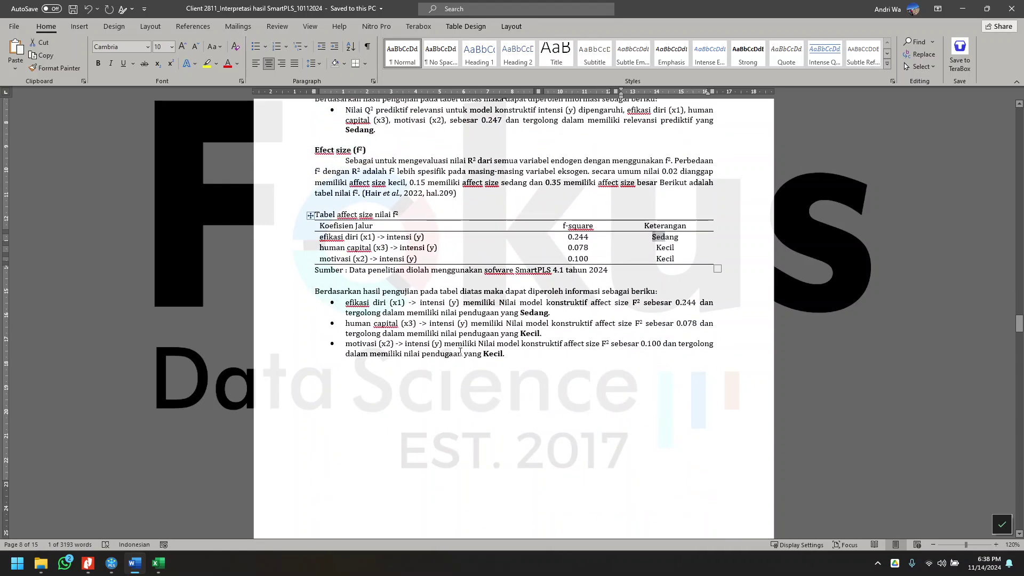
# Review the f² interpretation bullets and highlight the effect-size threshold text cited from Hair et al. (2022).
pyautogui.click(397, 307)
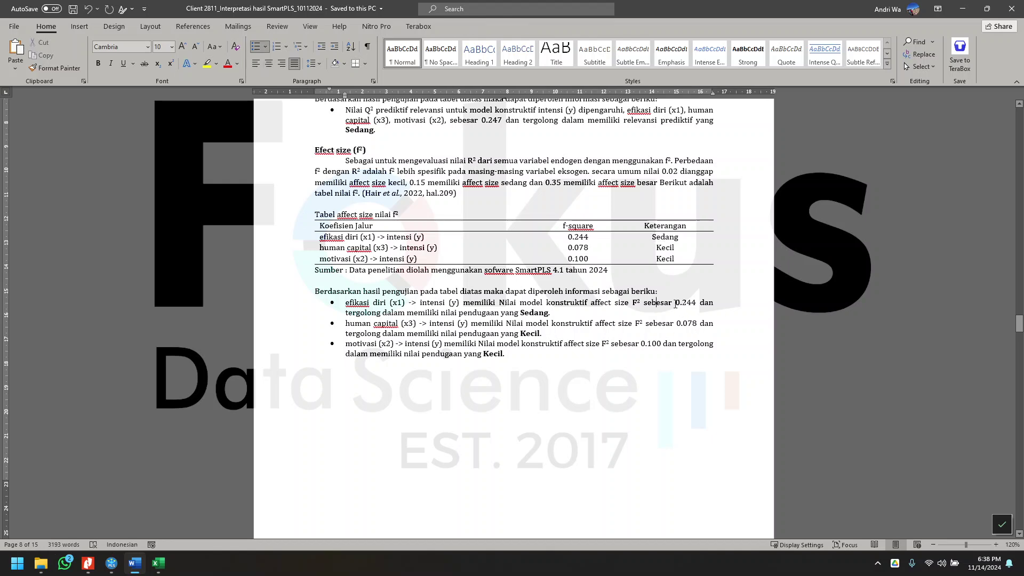
pyautogui.scroll(3, 586, 299)
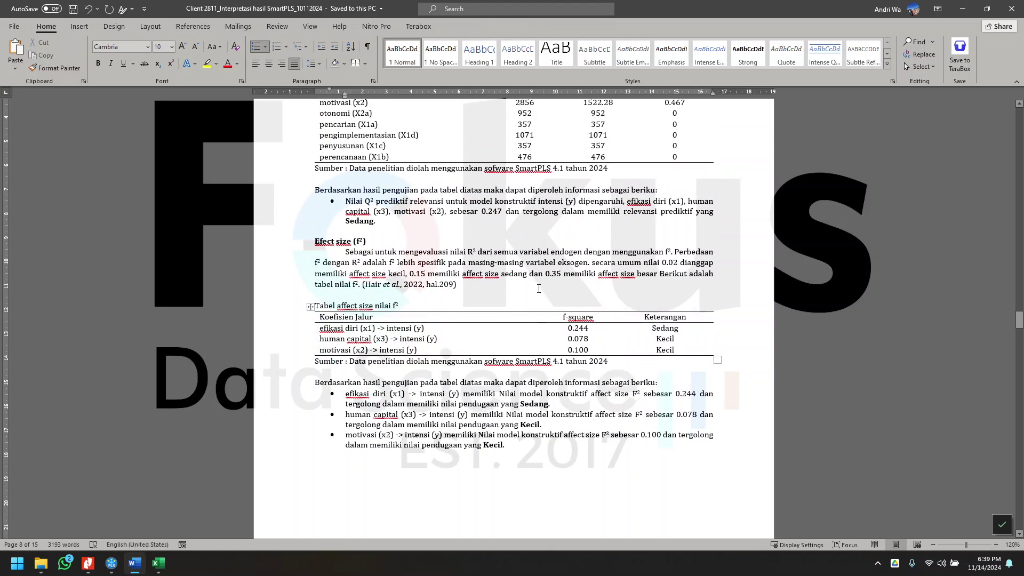
pyautogui.scroll(-3, 538, 291)
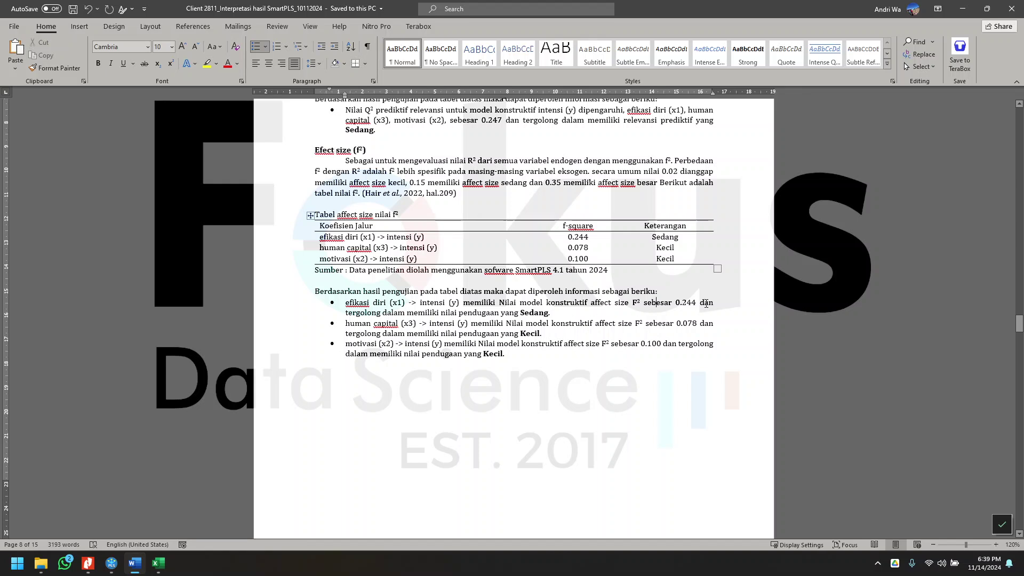
pyautogui.moveTo(456, 193); pyautogui.dragTo(368, 171)
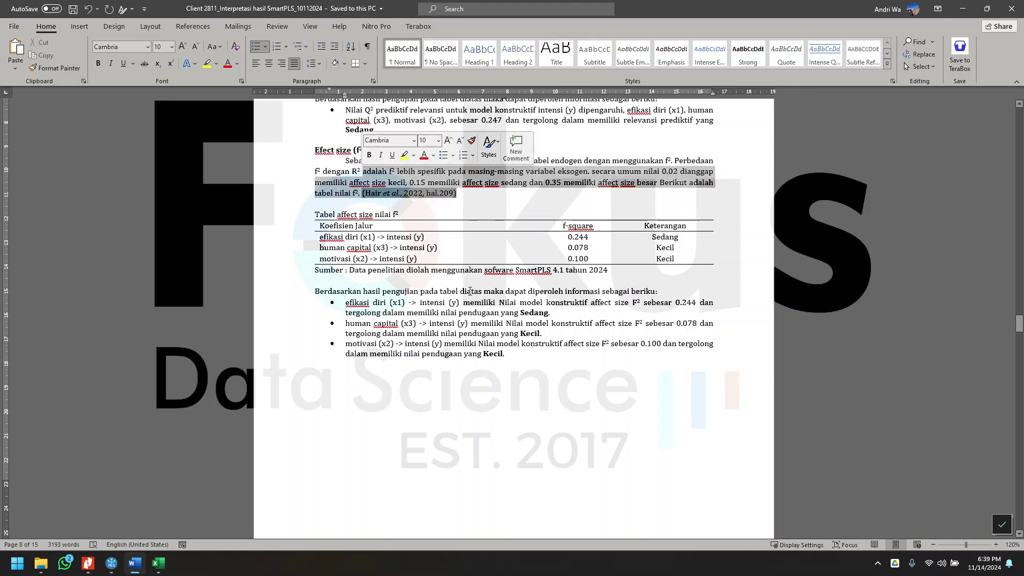
pyautogui.click(465, 322)
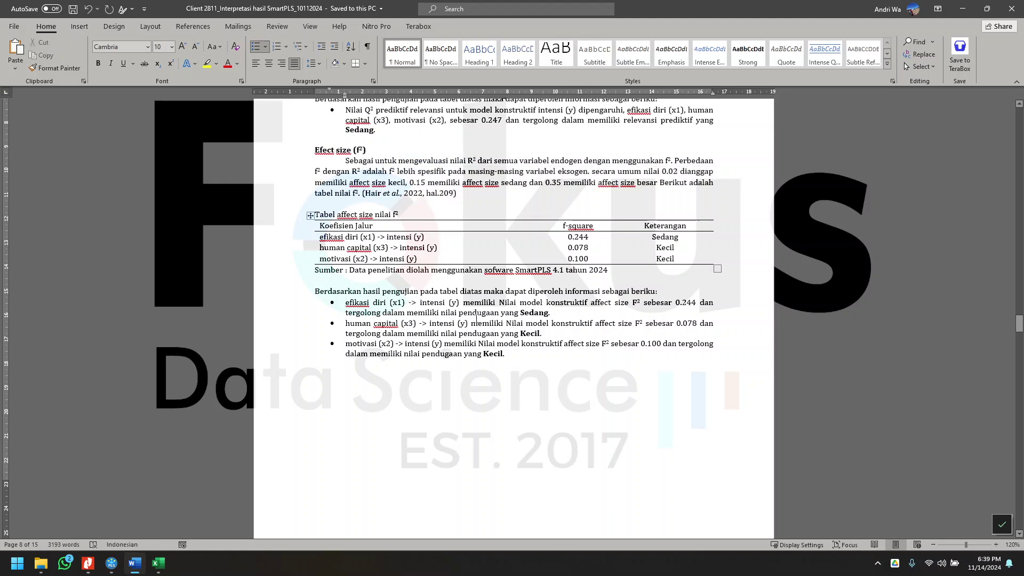
# Return to the SmartPLS model and run Blindfolding with an omission distance of 8, opening its report.
pyautogui.scroll(11, 476, 318)
pyautogui.scroll(1, 476, 319)
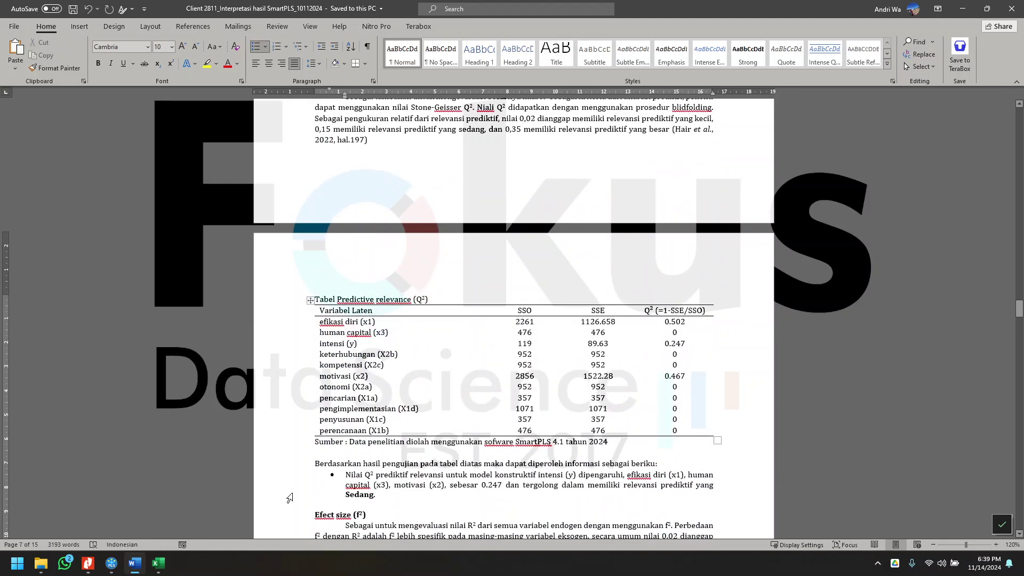
pyautogui.click(111, 563)
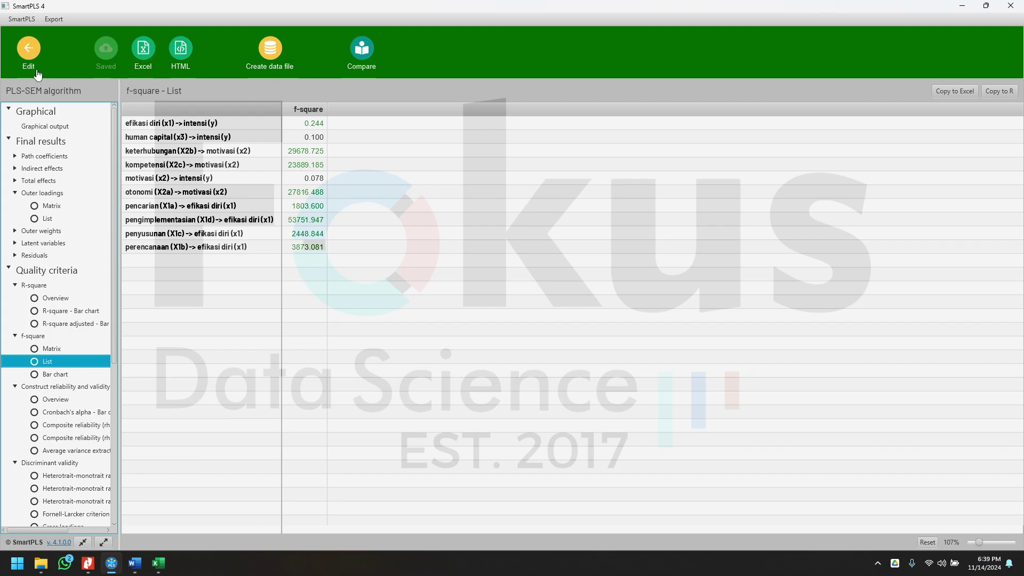
pyautogui.click(28, 53)
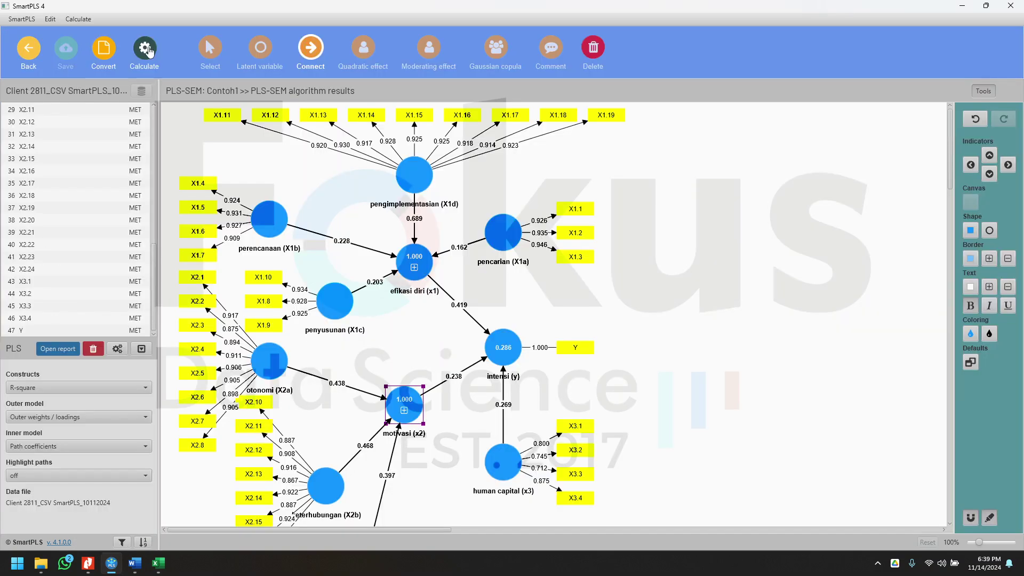
pyautogui.click(150, 51)
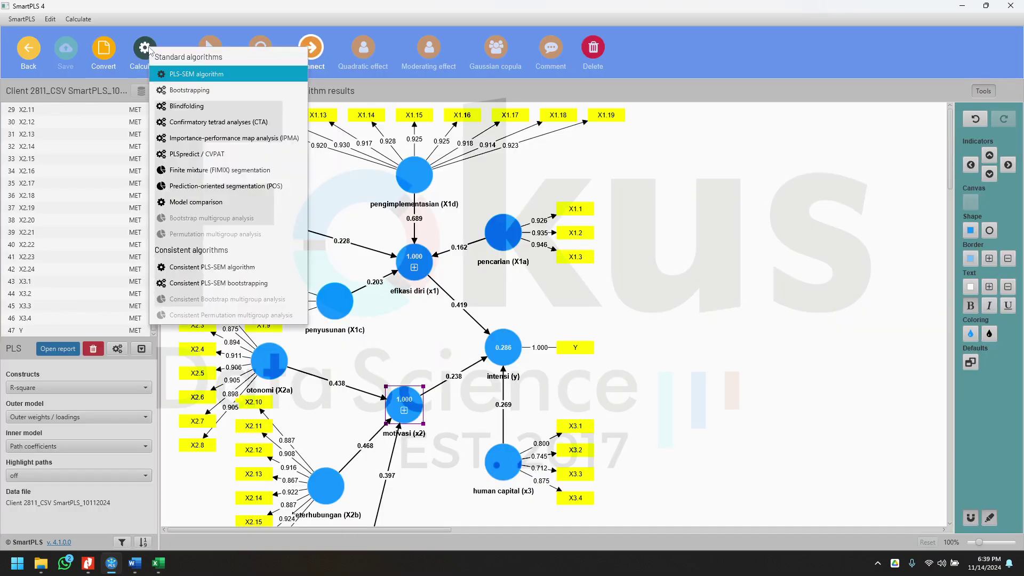
pyautogui.click(209, 108)
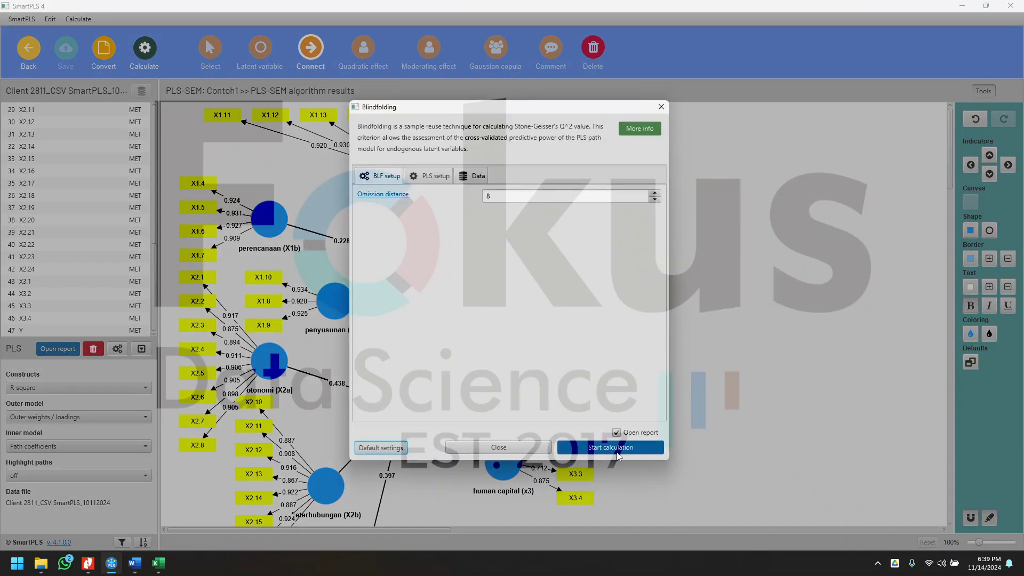
pyautogui.click(619, 452)
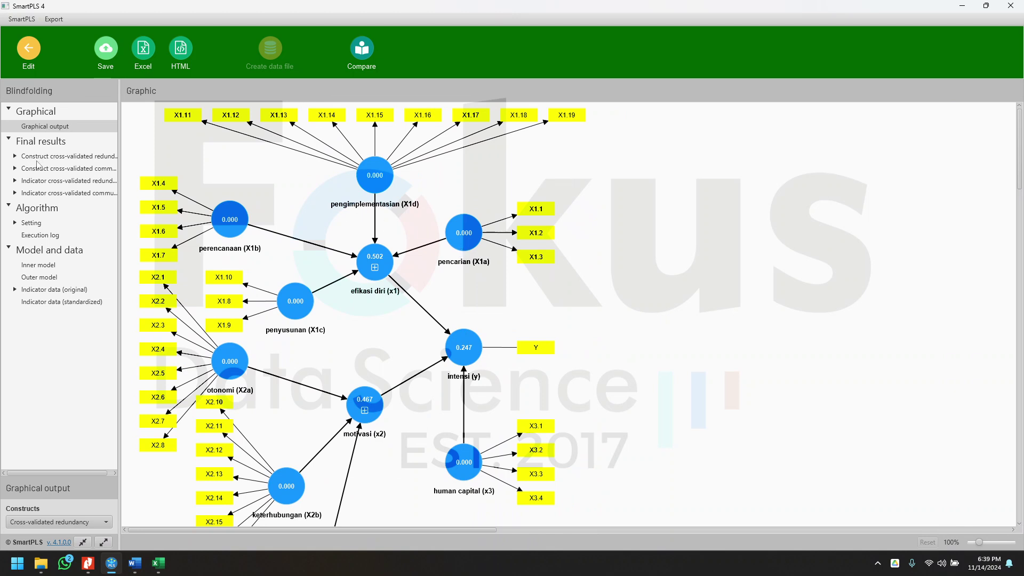
# Display the total construct cross-validated redundancy and compare it with the Predictive relevance (Q²) table and interpretation in Word.
pyautogui.click(90, 160)
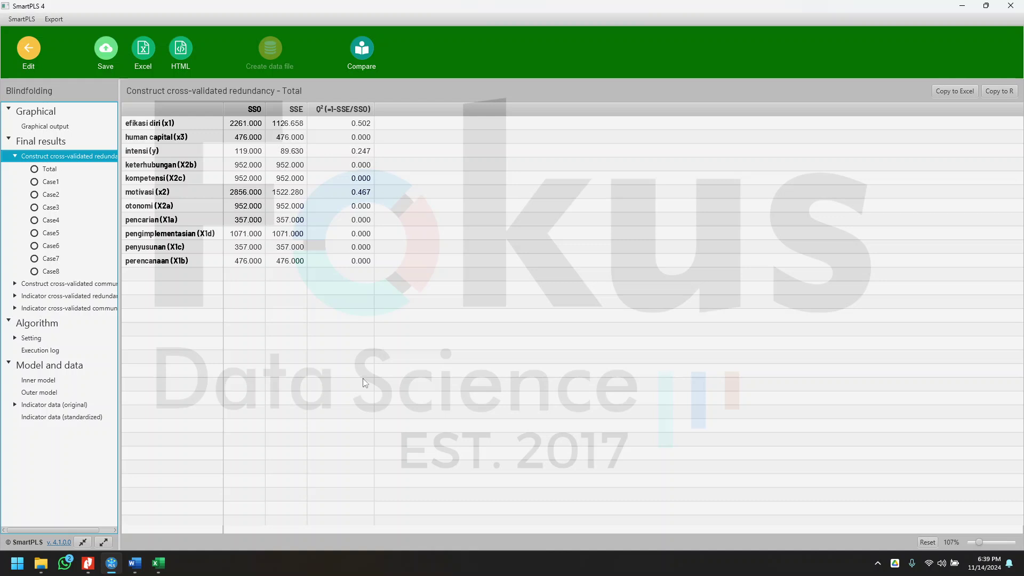
pyautogui.click(134, 563)
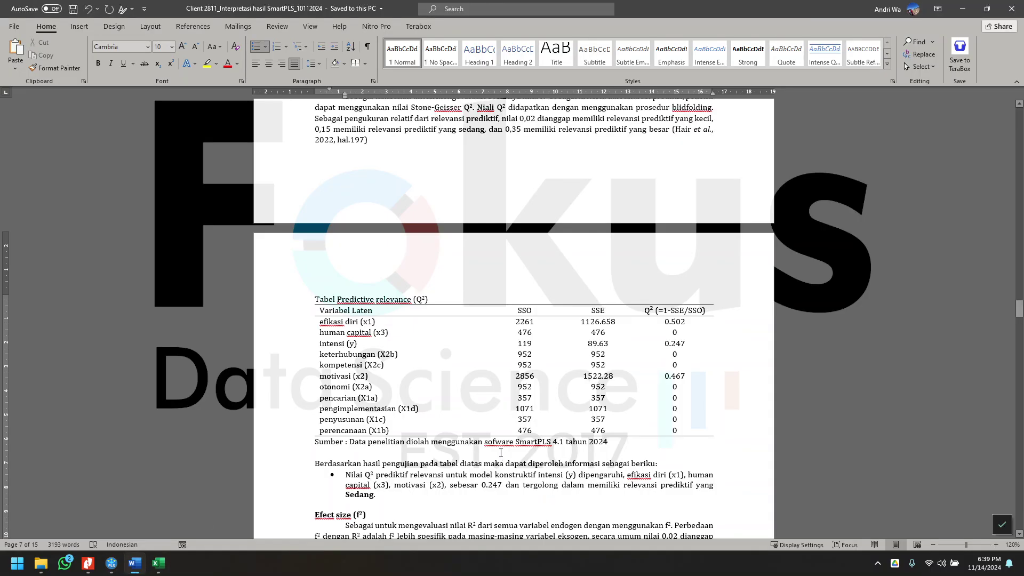
pyautogui.scroll(-1, 689, 383)
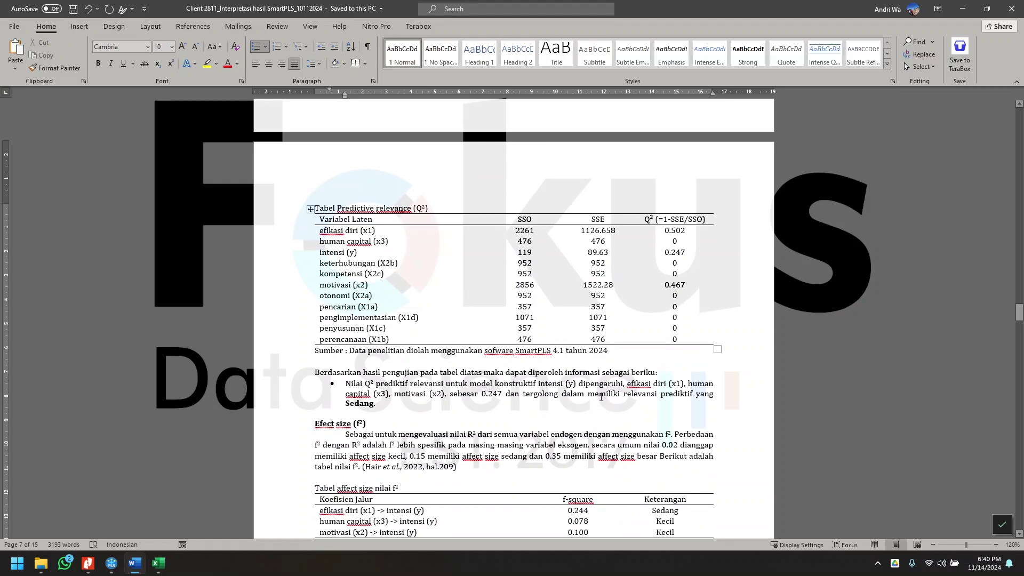
pyautogui.scroll(3, 493, 410)
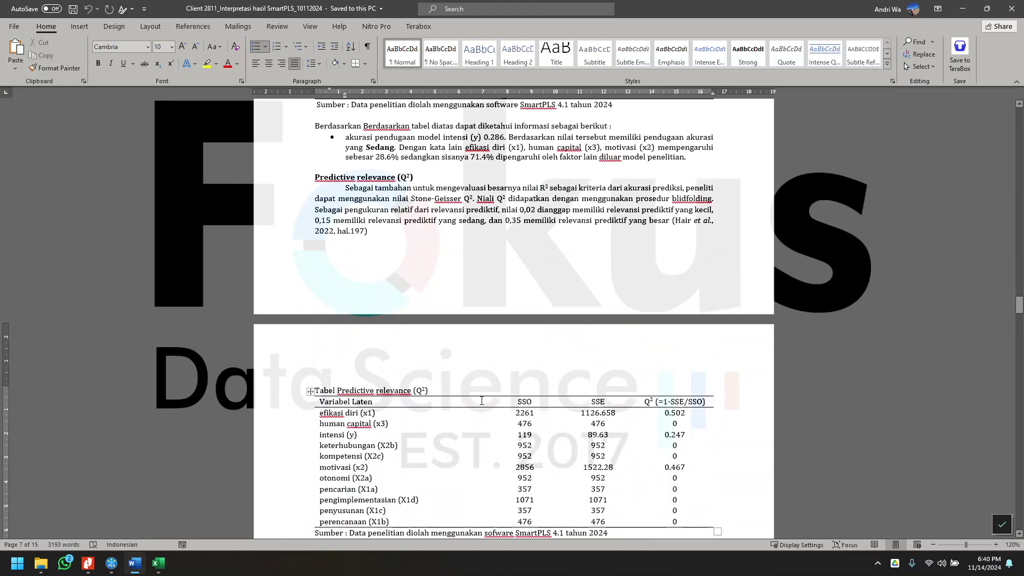
pyautogui.scroll(-3, 567, 404)
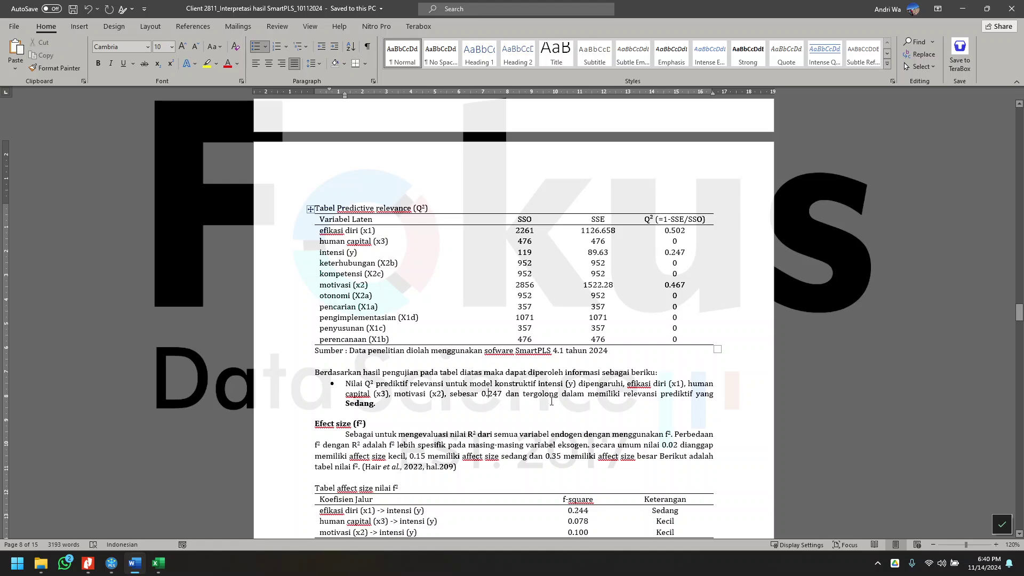
# Review the Predictive relevance (Q²) explanation and table, highlighting the threshold sentence, and continue to the Uji Hipotesis Penelitian section.
pyautogui.scroll(5, 565, 402)
pyautogui.moveTo(373, 325); pyautogui.dragTo(338, 290)
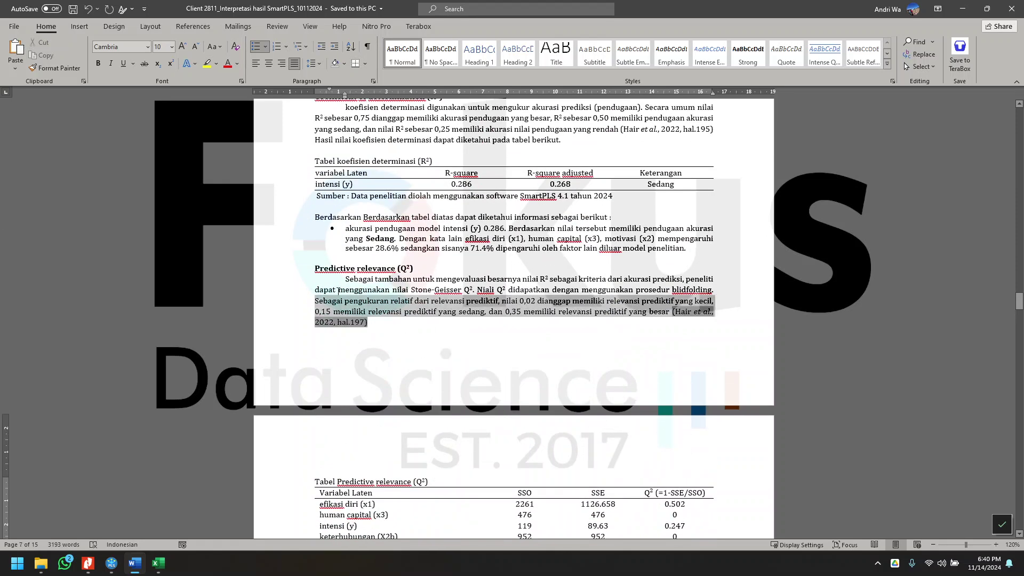
pyautogui.click(331, 267)
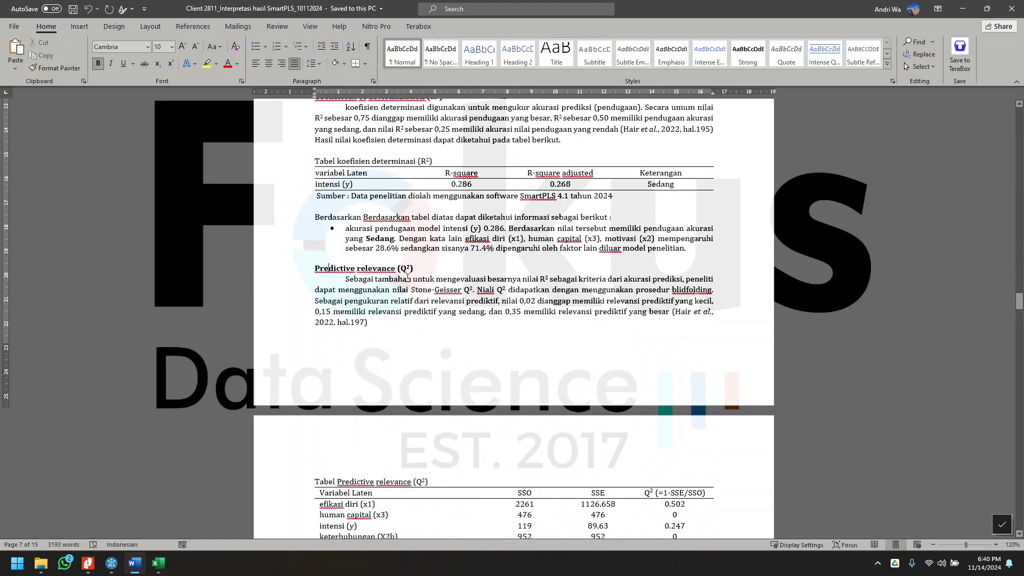
pyautogui.scroll(-3, 406, 275)
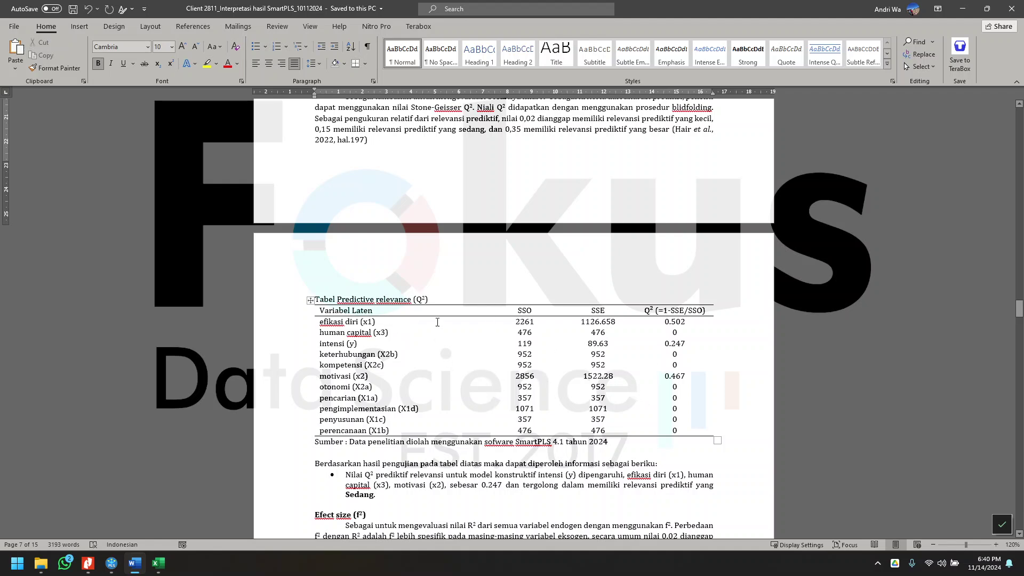
pyautogui.scroll(5, 438, 333)
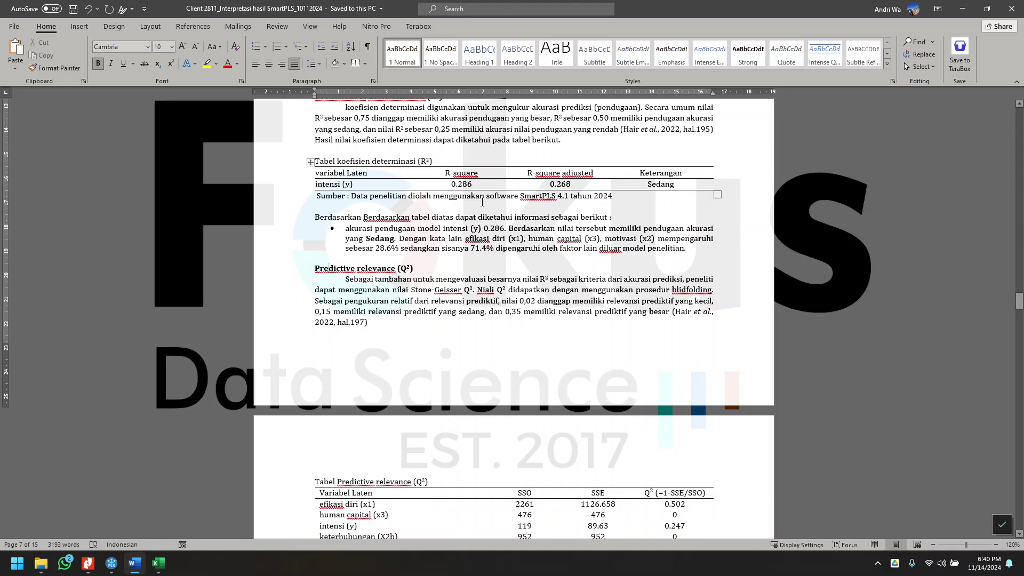
pyautogui.scroll(-5, 549, 268)
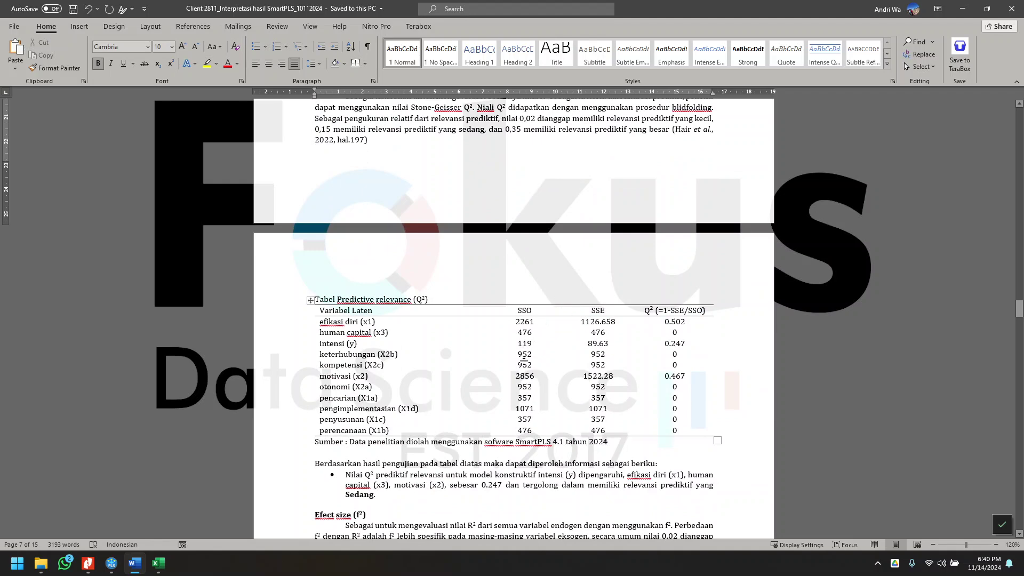
pyautogui.scroll(5, 465, 294)
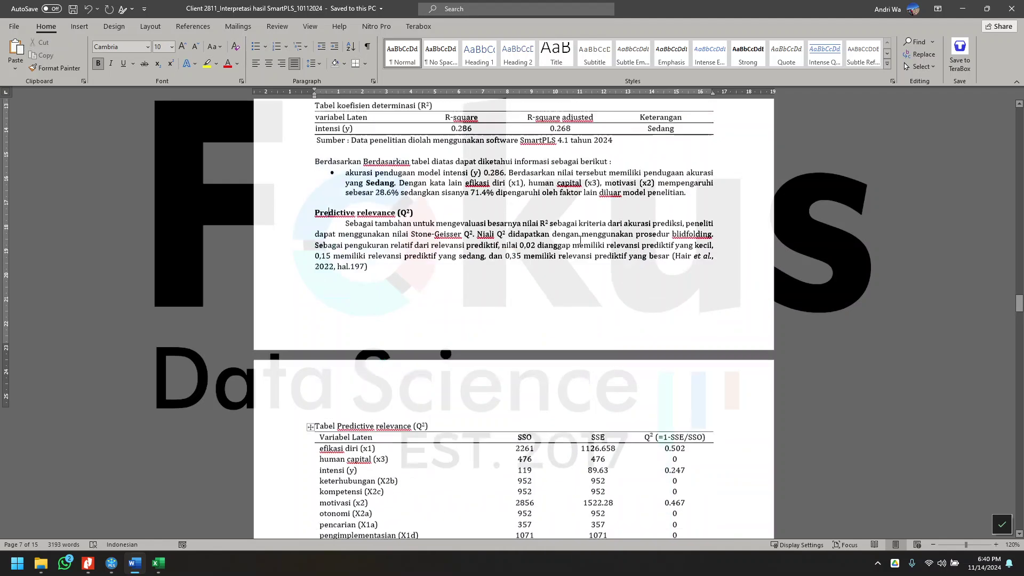
pyautogui.scroll(-20, 568, 400)
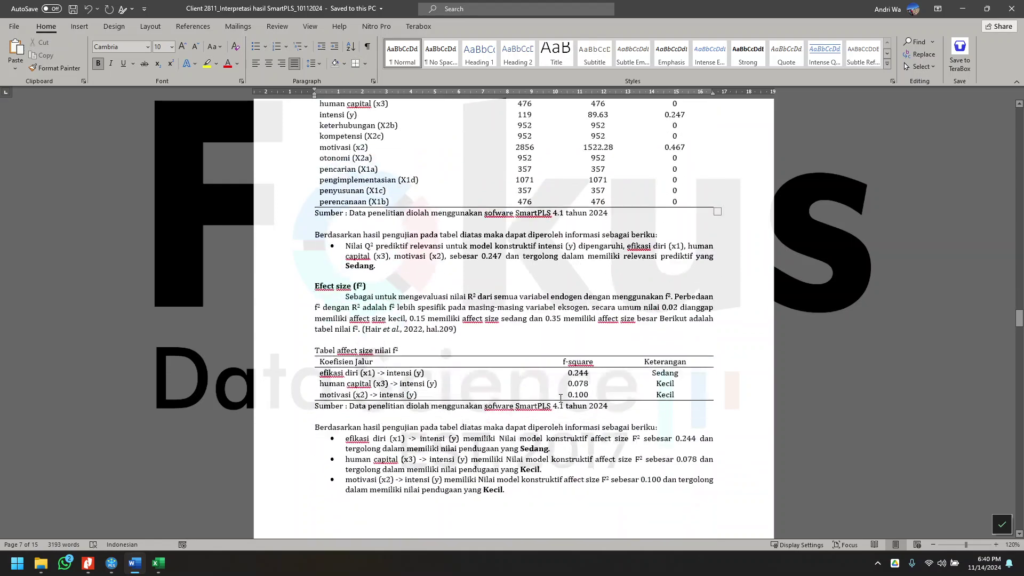
pyautogui.scroll(-1, 551, 403)
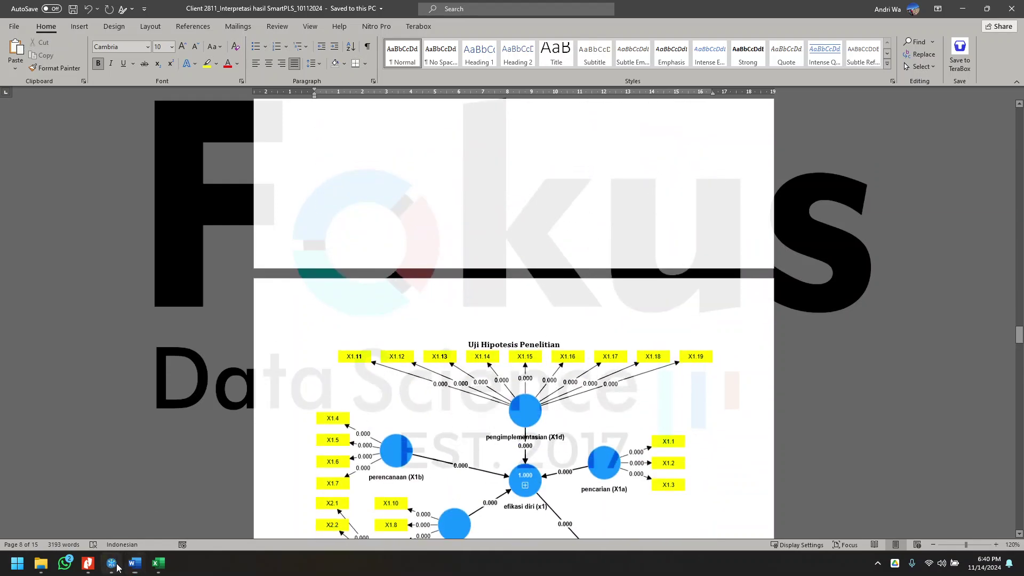
# Return to the SmartPLS model and run two-tailed percentile Bootstrapping with 5000 subsamples at a 0.05 significance level, opening the report.
pyautogui.click(111, 562)
pyautogui.click(29, 48)
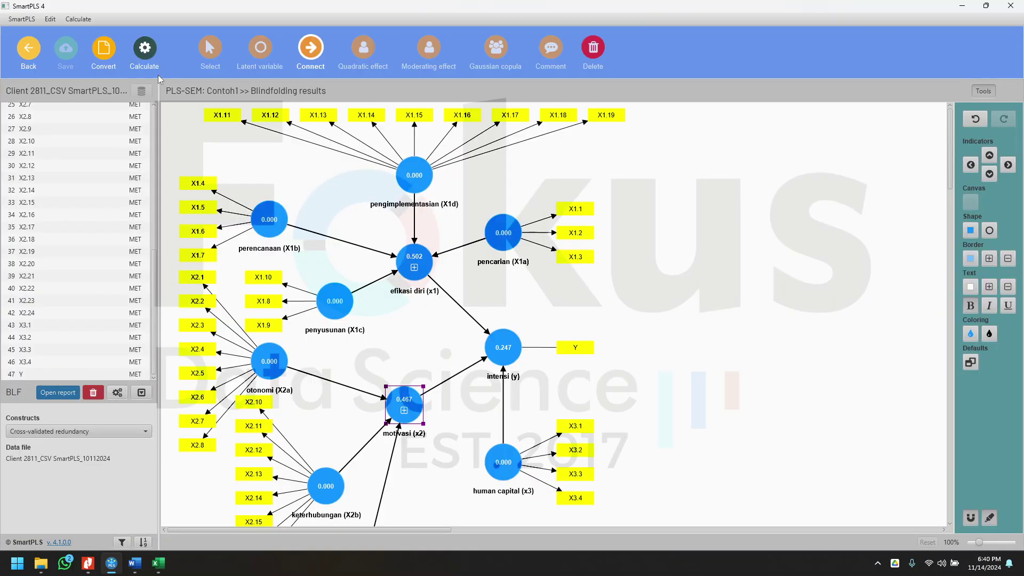
pyautogui.click(154, 59)
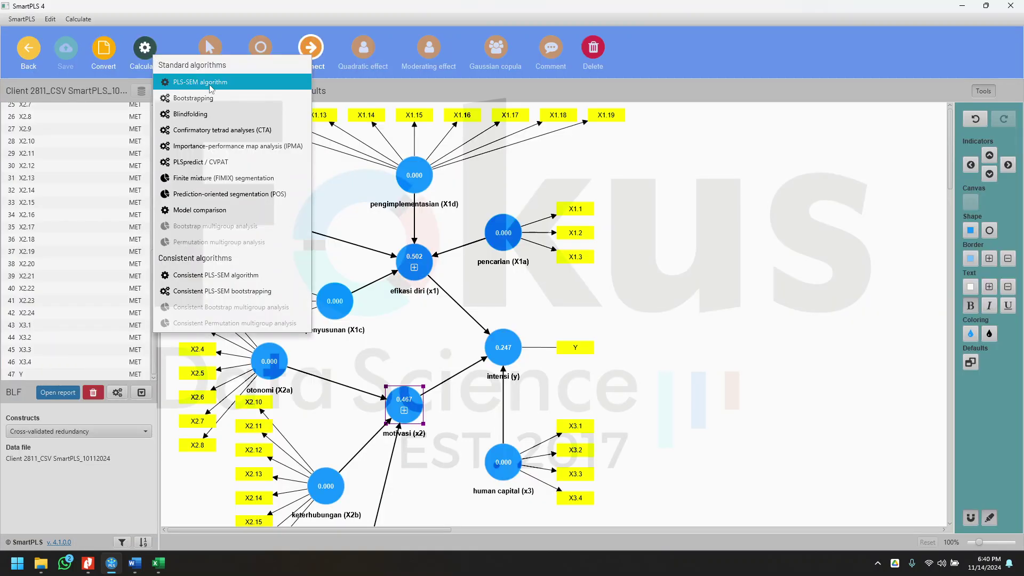
pyautogui.click(261, 128)
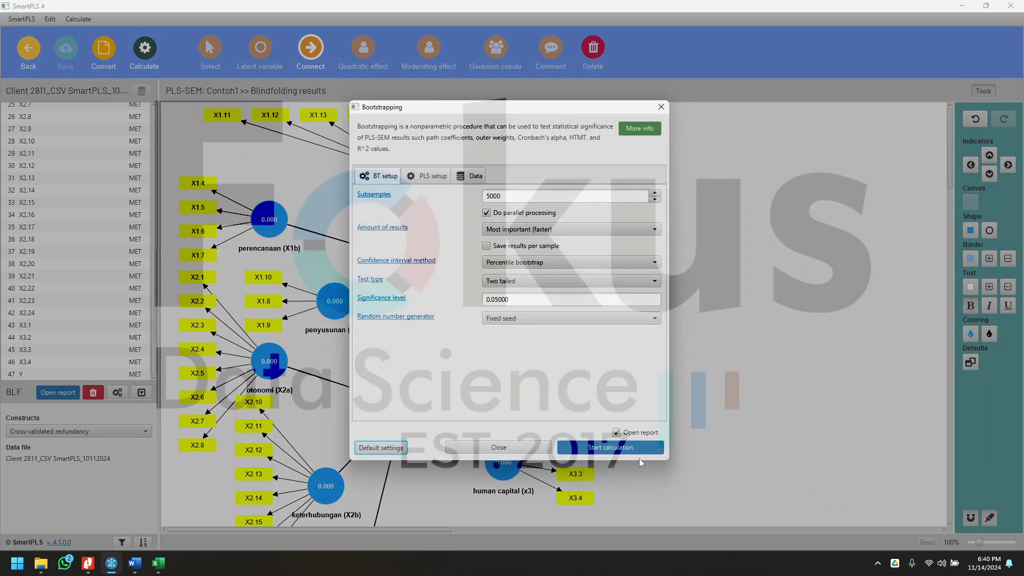
pyautogui.click(640, 451)
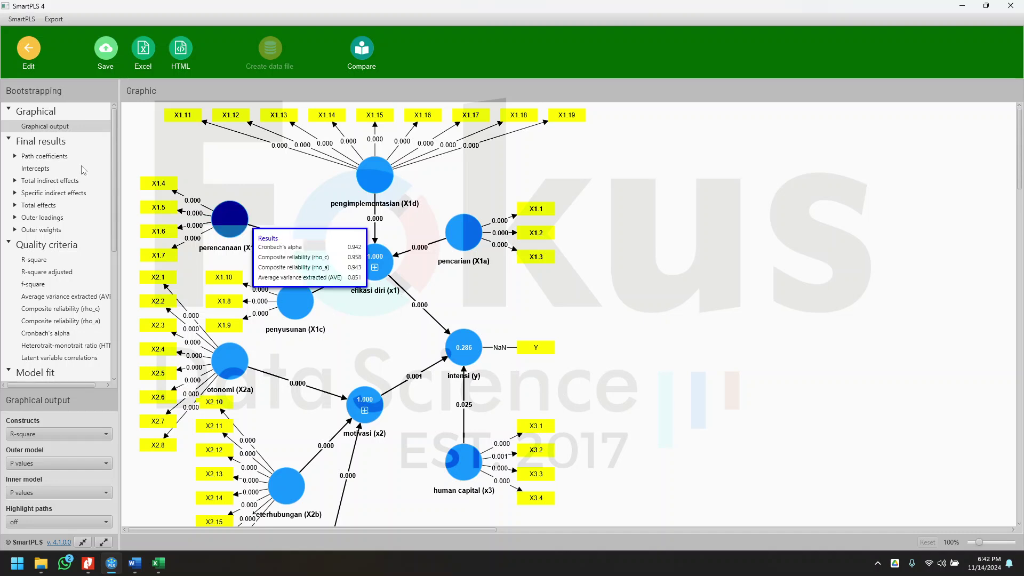
# Display the mean, STDEV, T values and p values for the path coefficients and for the specific indirect effects.
pyautogui.click(45, 156)
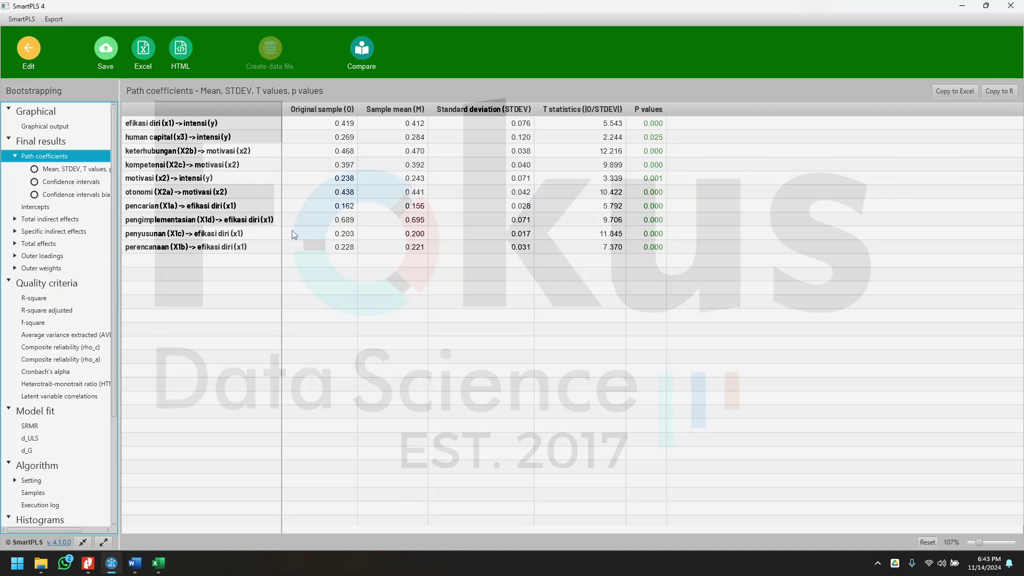
pyautogui.click(56, 231)
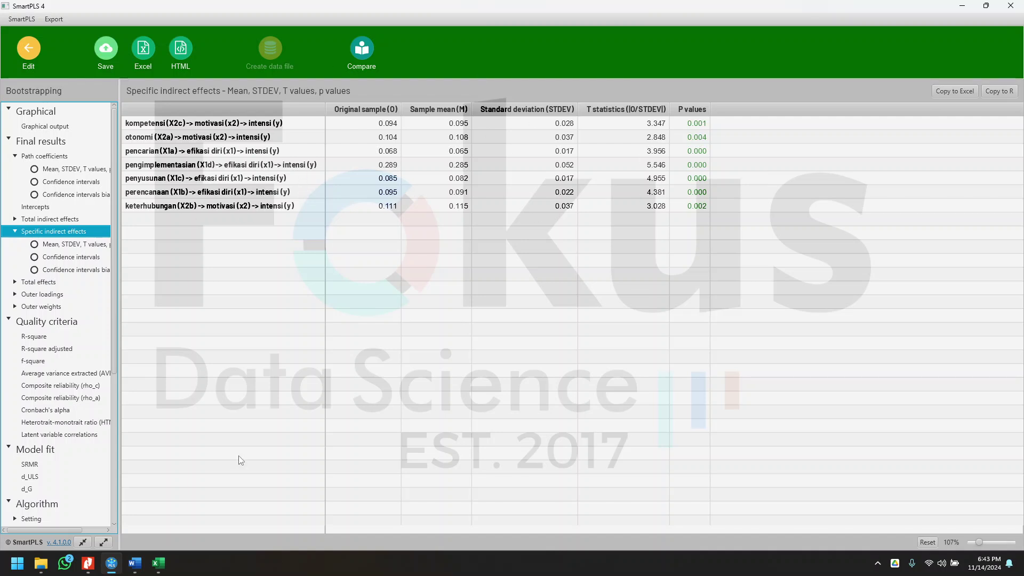
# Switch to the Excel results workbook's Bootstraping sheet and highlight rows of the direct-effects table and mediation rows A19:F25.
pyautogui.click(158, 562)
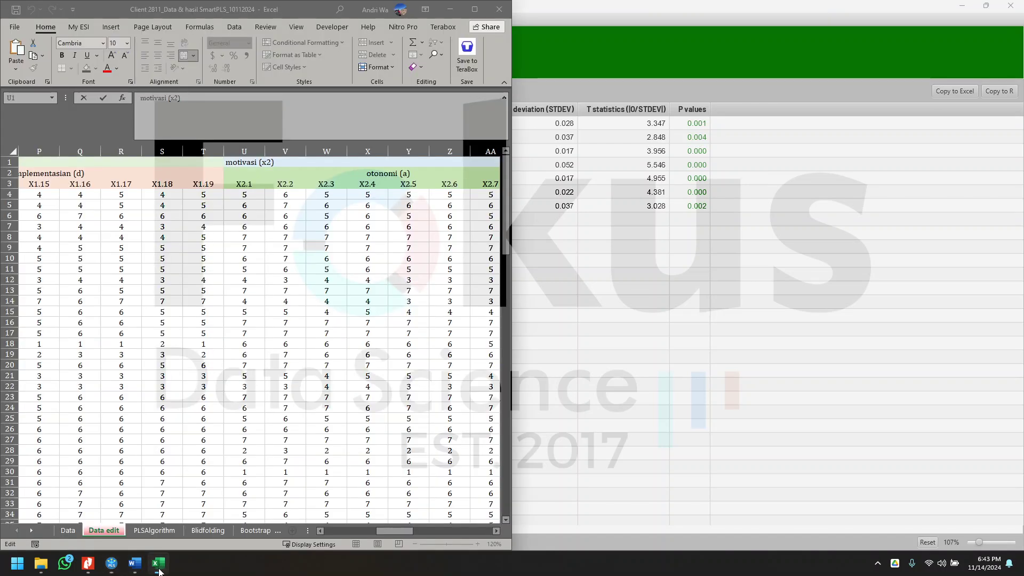
pyautogui.click(247, 531)
pyautogui.moveTo(49, 231); pyautogui.dragTo(264, 299)
pyautogui.moveTo(26, 322); pyautogui.dragTo(270, 380)
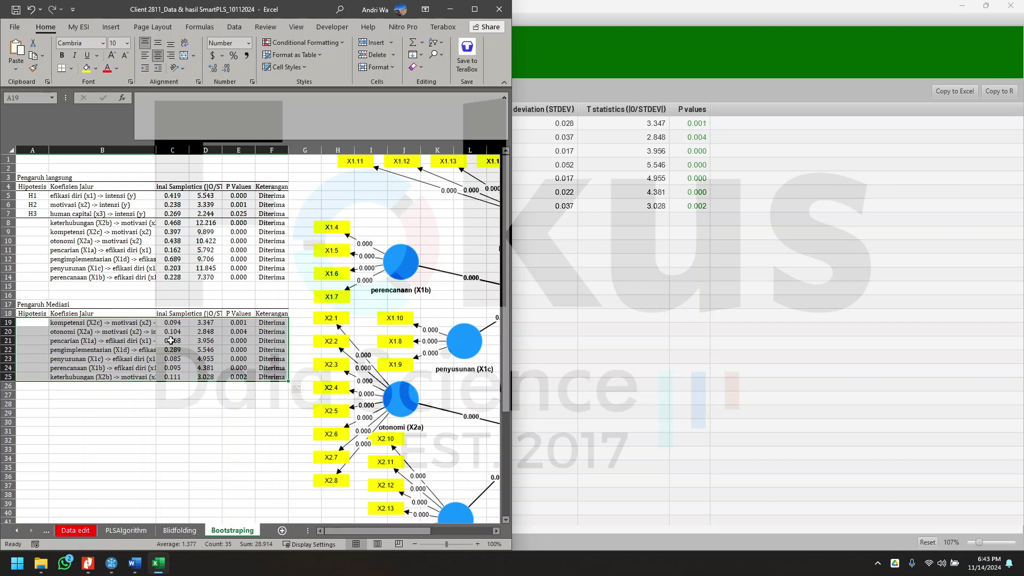